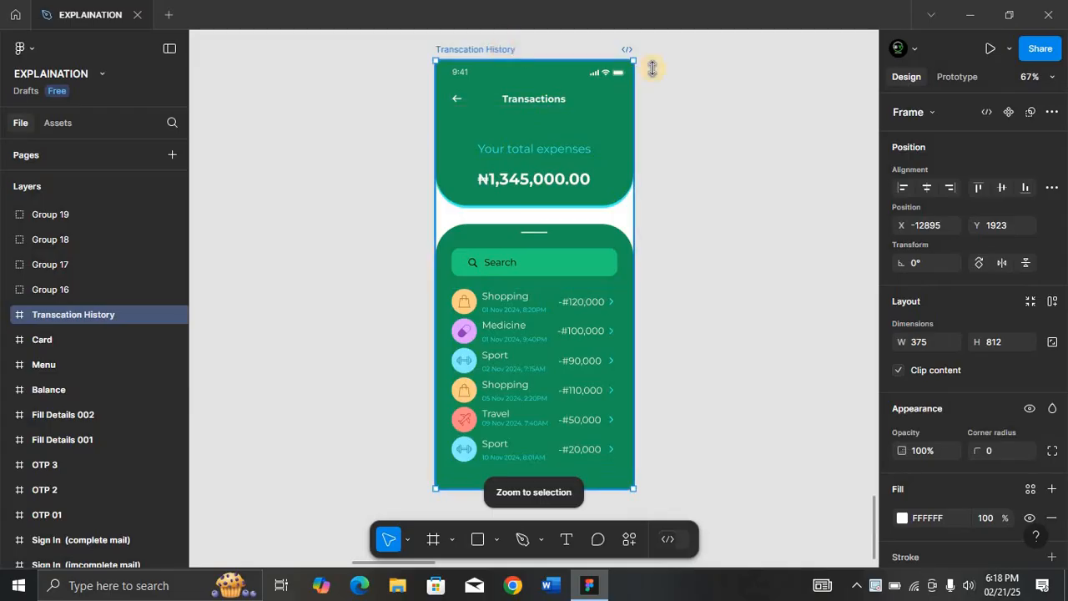
Duplicate the Transcation History screen and rename the copy 'Transcation Details'.
key(ctrl+d)
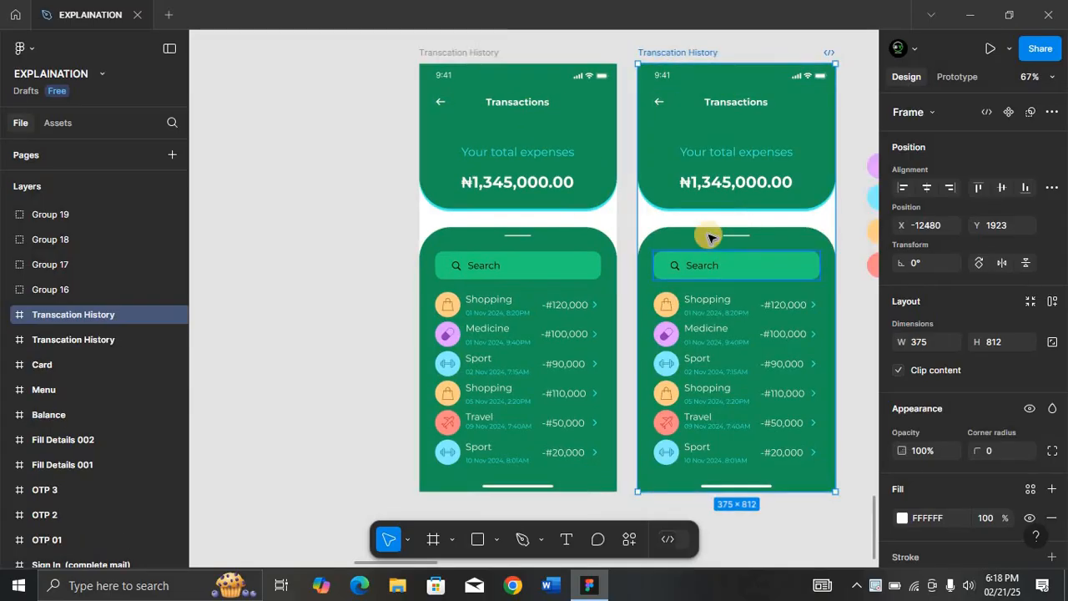
double_click(689, 51)
key(Right)
key(BackSpace)
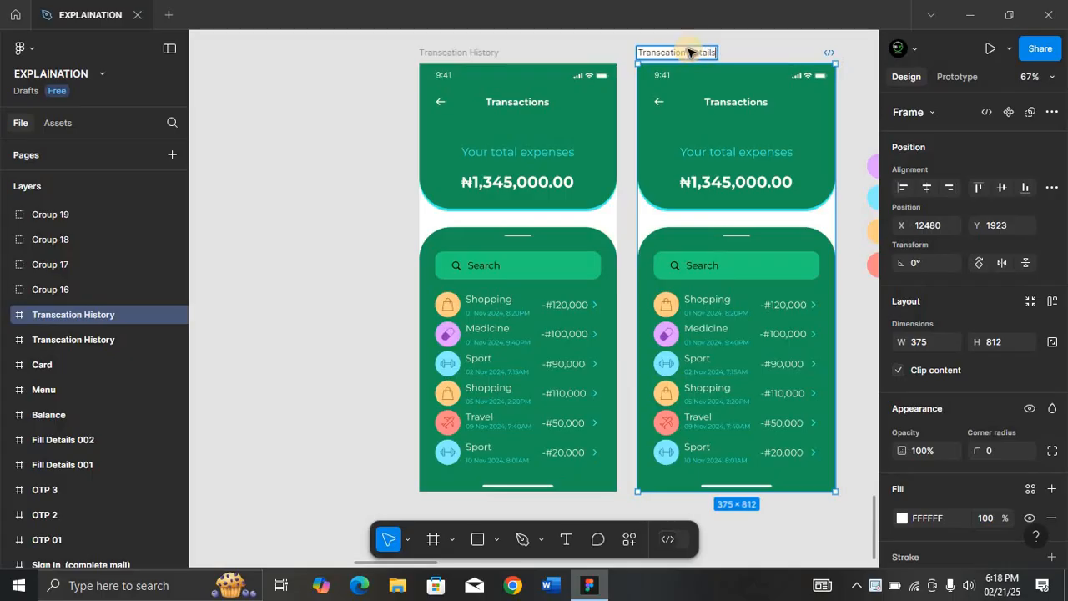
text(Details)
key(Return)
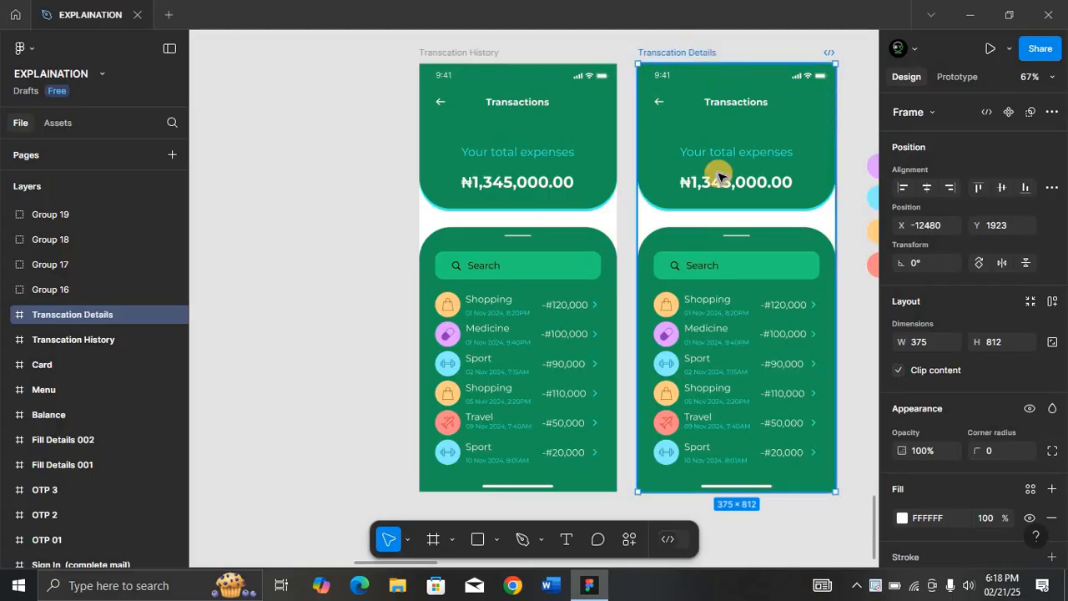
Group Line 27, Search bar, Transactions and Rectangle Top into a group named 'Transaction'.
click(730, 239)
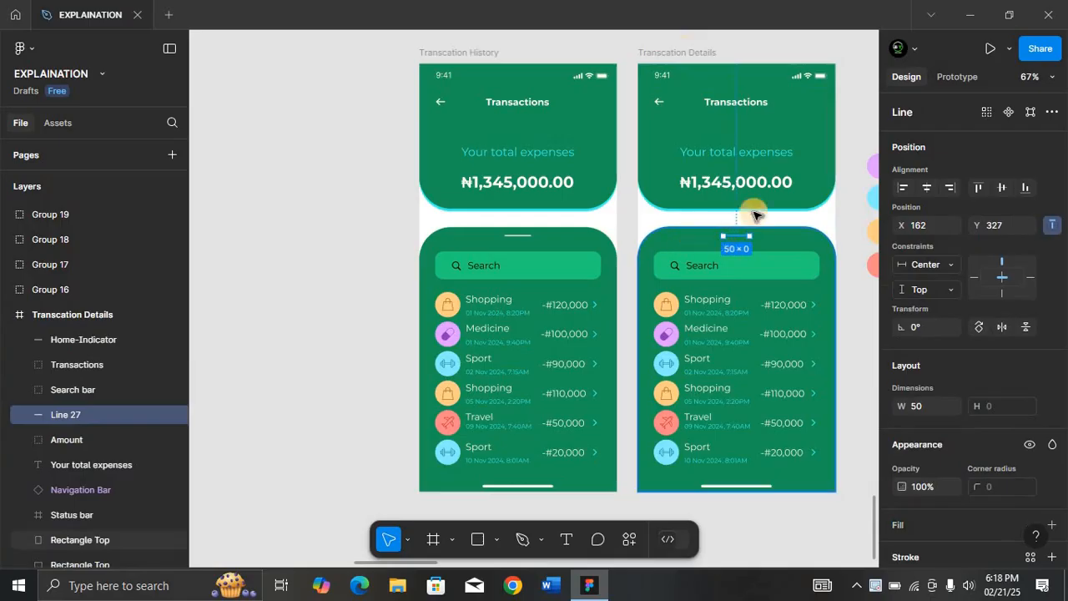
shift+click(764, 268)
shift+click(723, 320)
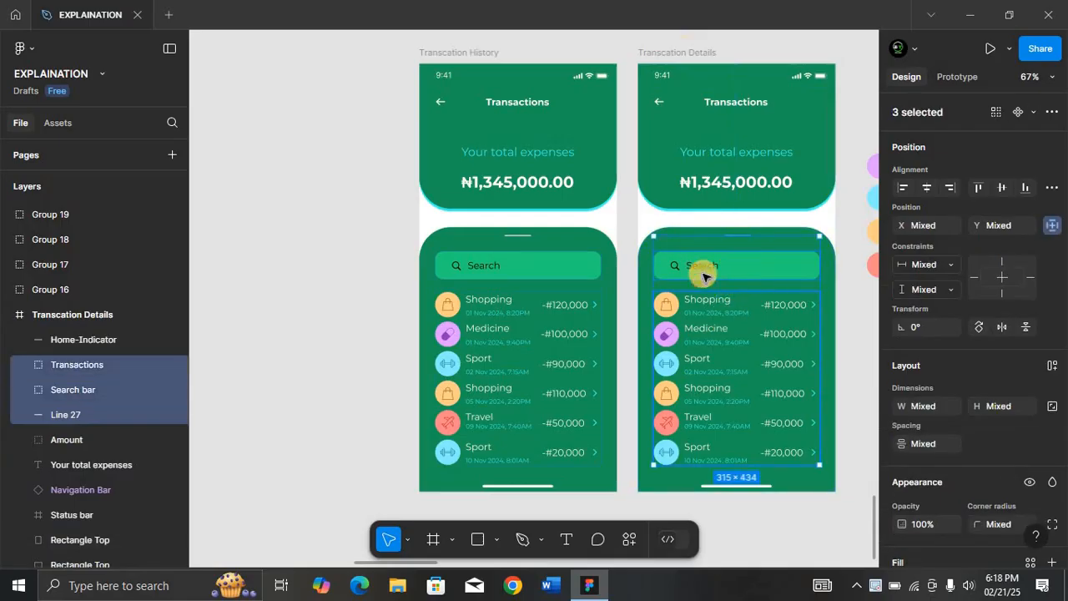
shift+click(646, 267)
key(ctrl+g)
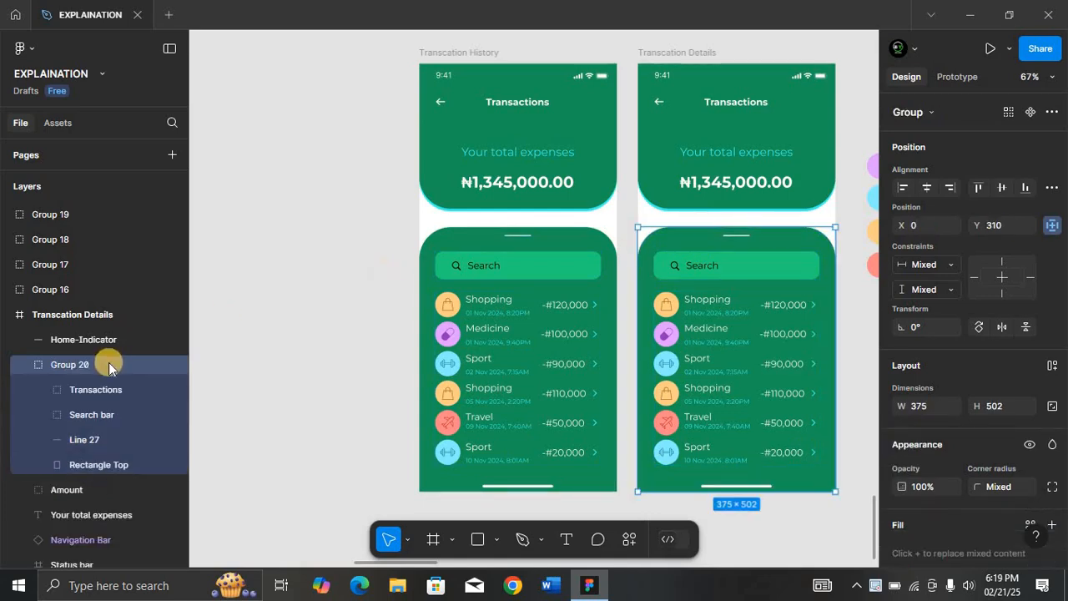
double_click(92, 370)
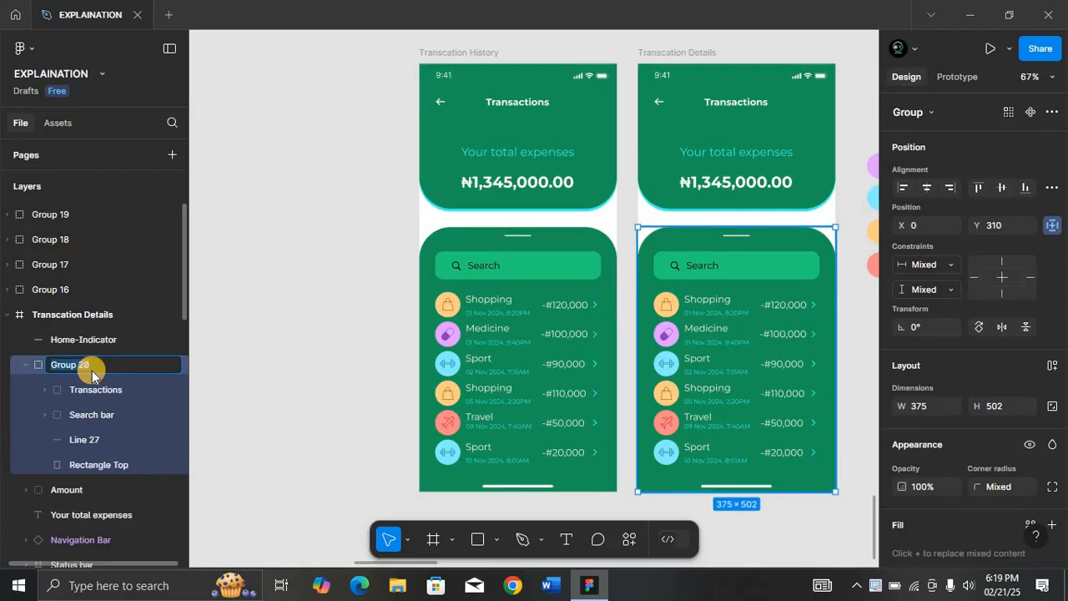
text(Transaction)
key(Return)
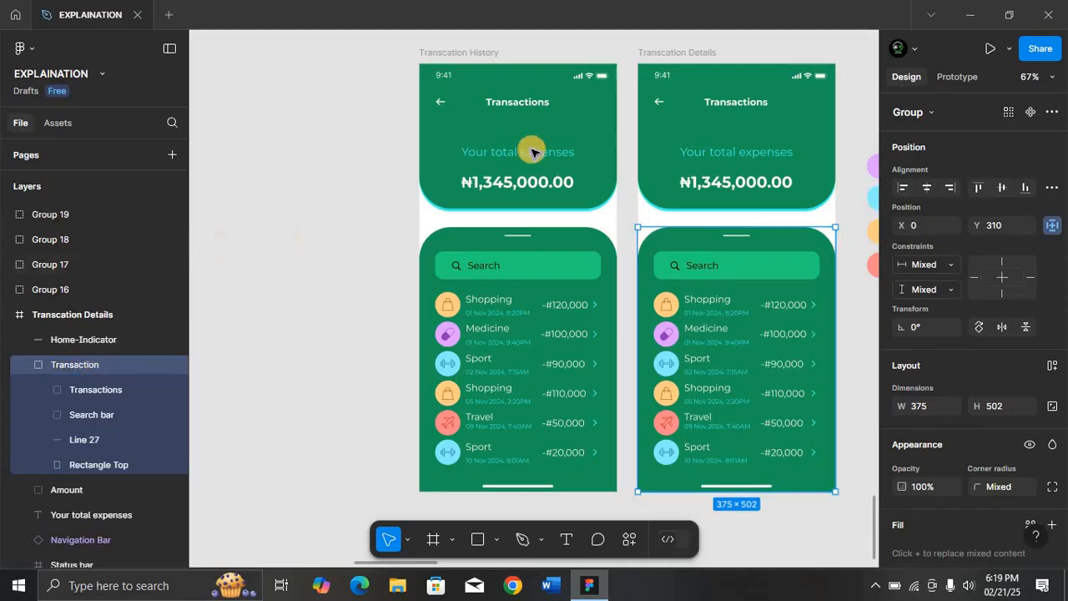
click(672, 50)
key(shift+2)
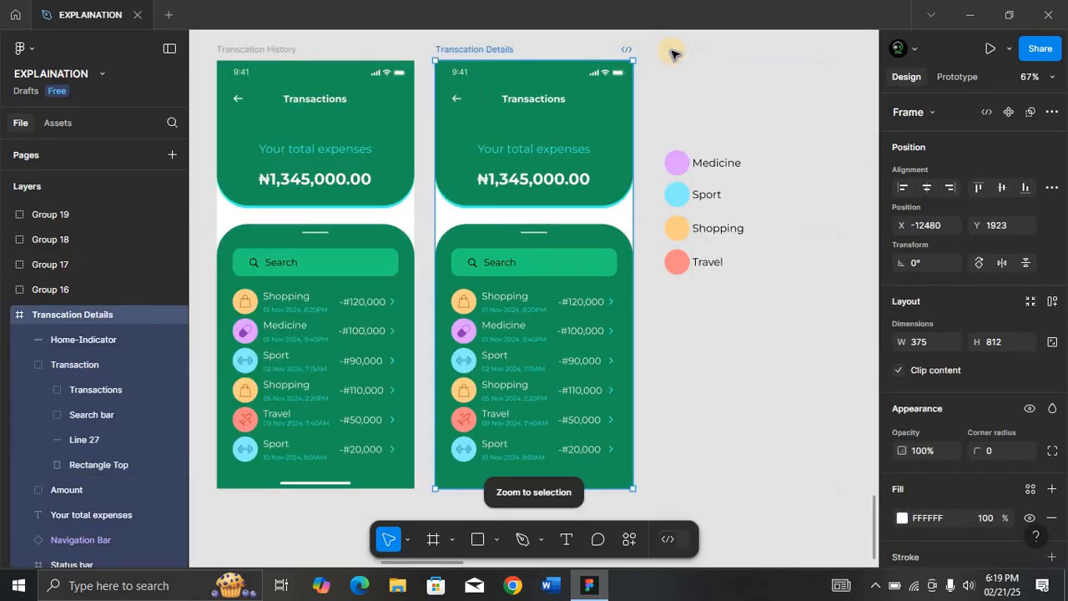
Move the Transaction card group down to Y 700.
click(1008, 224)
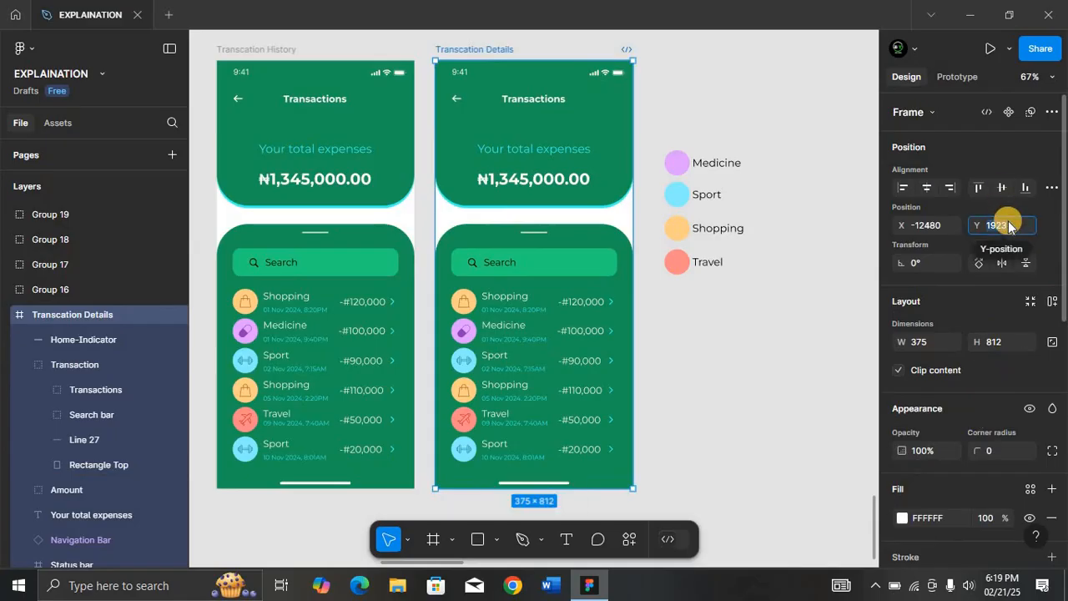
ctrl+click(602, 242)
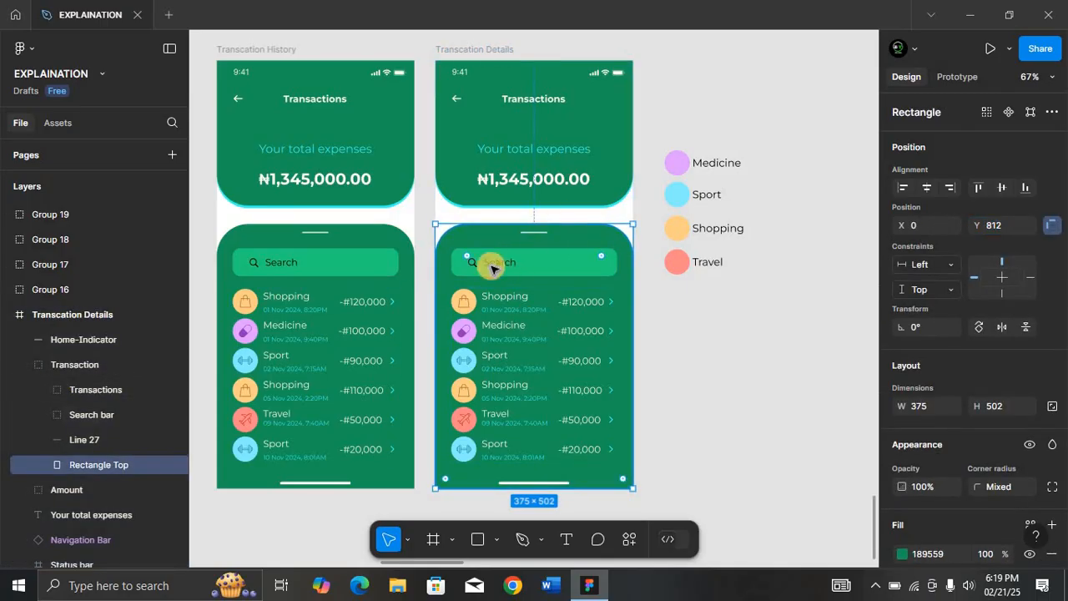
key(Escape)
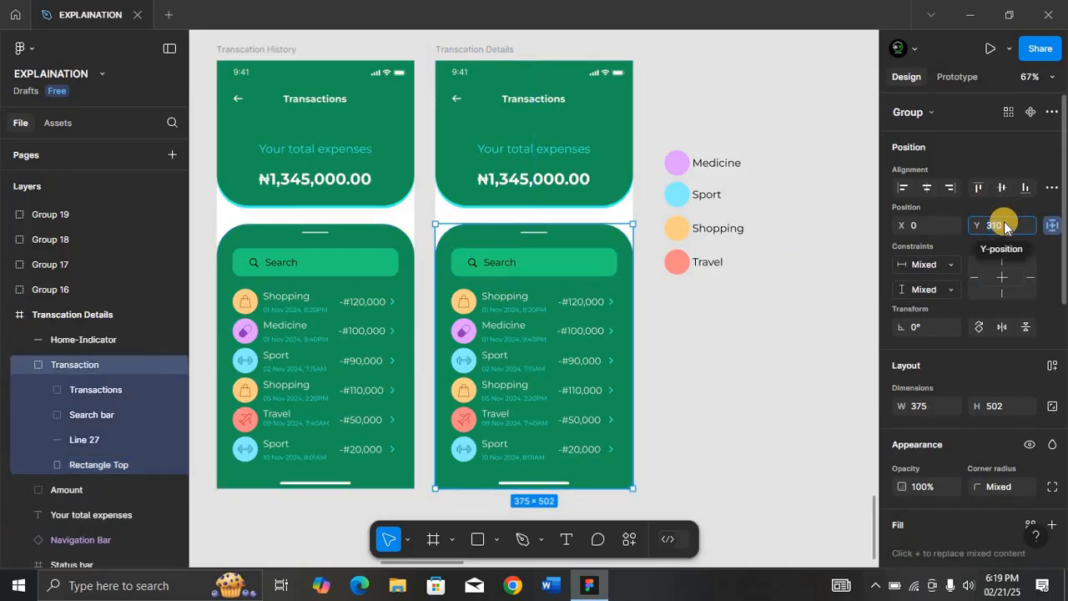
text(700)
key(Return)
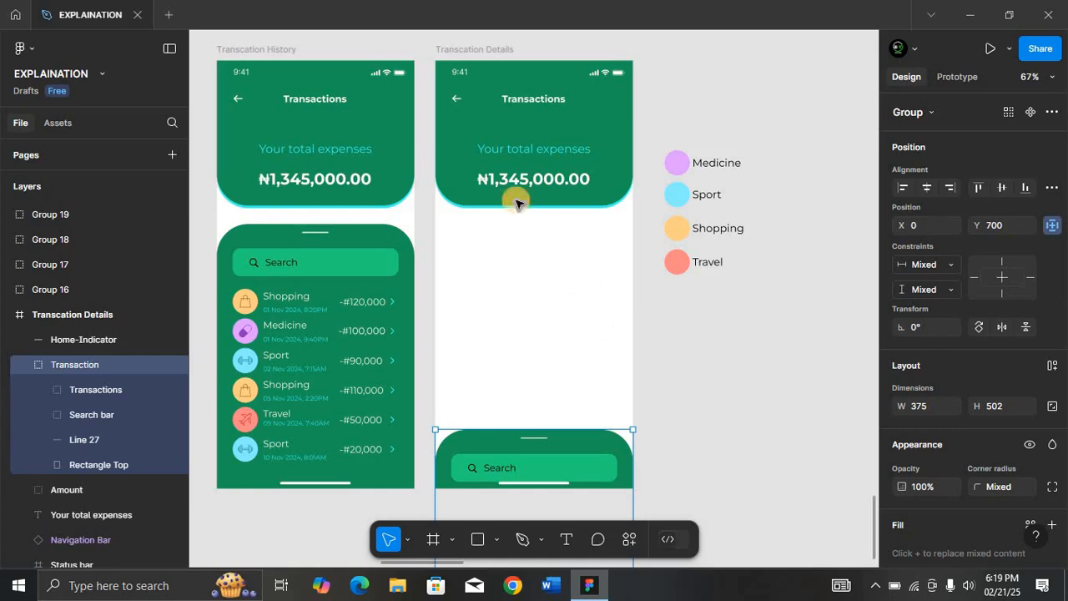
Shorten both header rectangles, Rectangle Top and Rectangle Back, to 250 px tall.
click(613, 160)
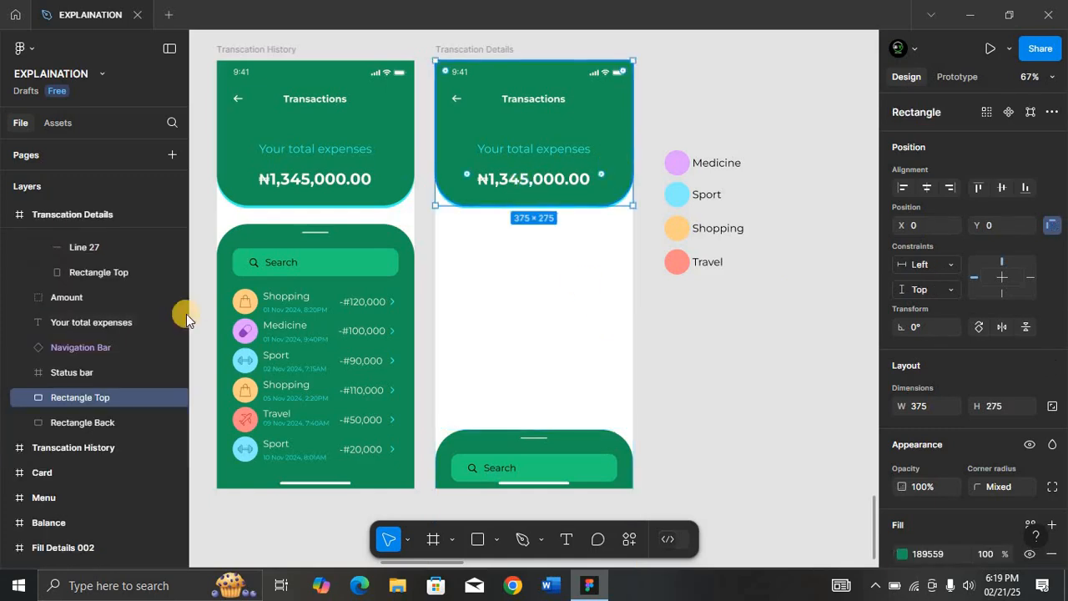
shift+click(109, 417)
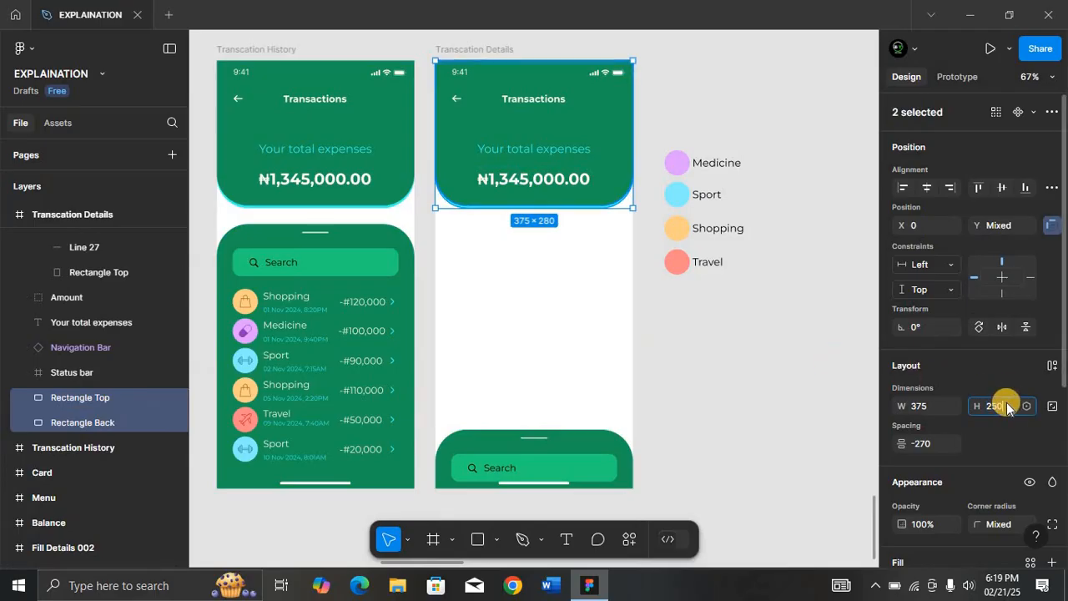
key(Return)
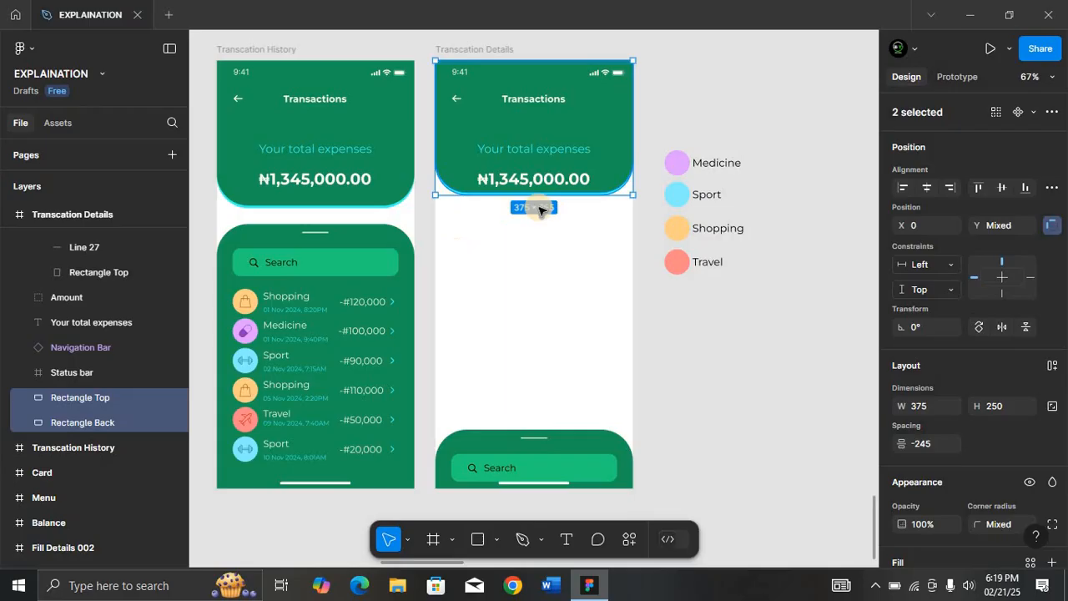
click(464, 216)
key(t)
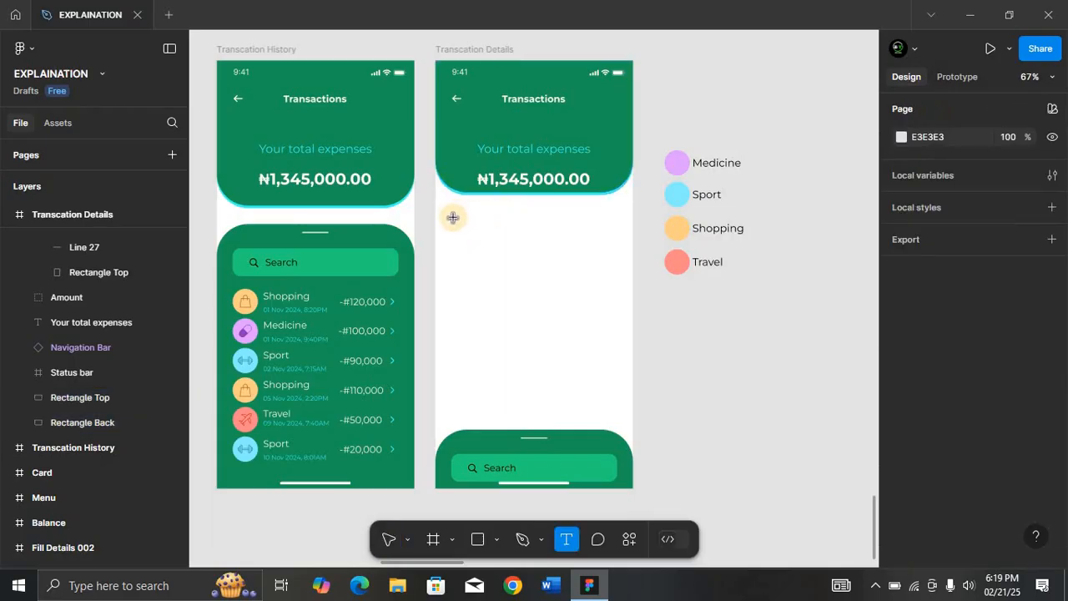
Add a 'Track your Expenses' heading below the header card.
click(455, 221)
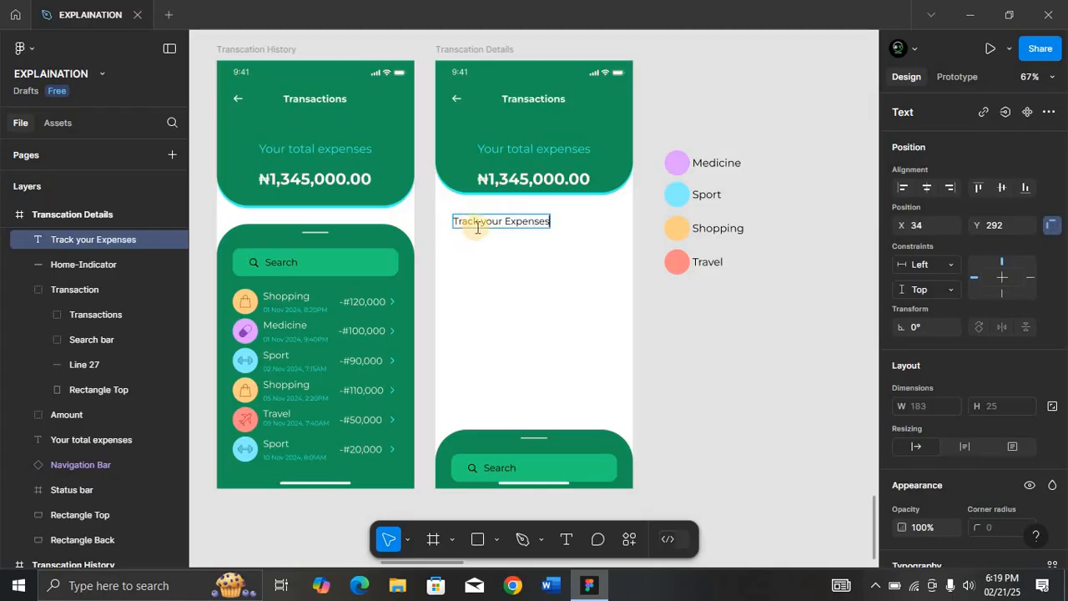
key(Escape)
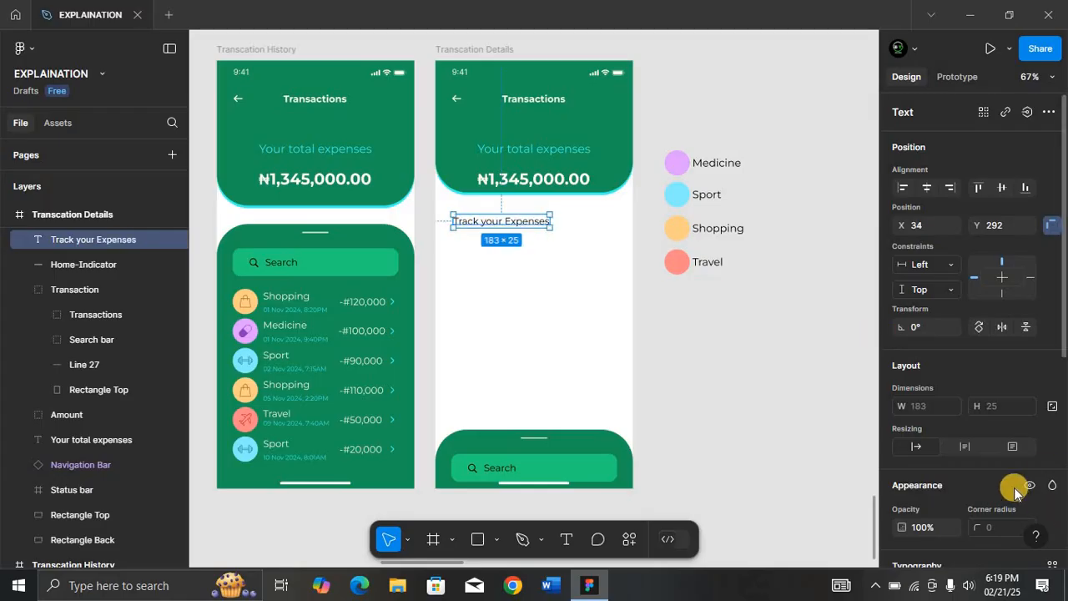
key(shift+2)
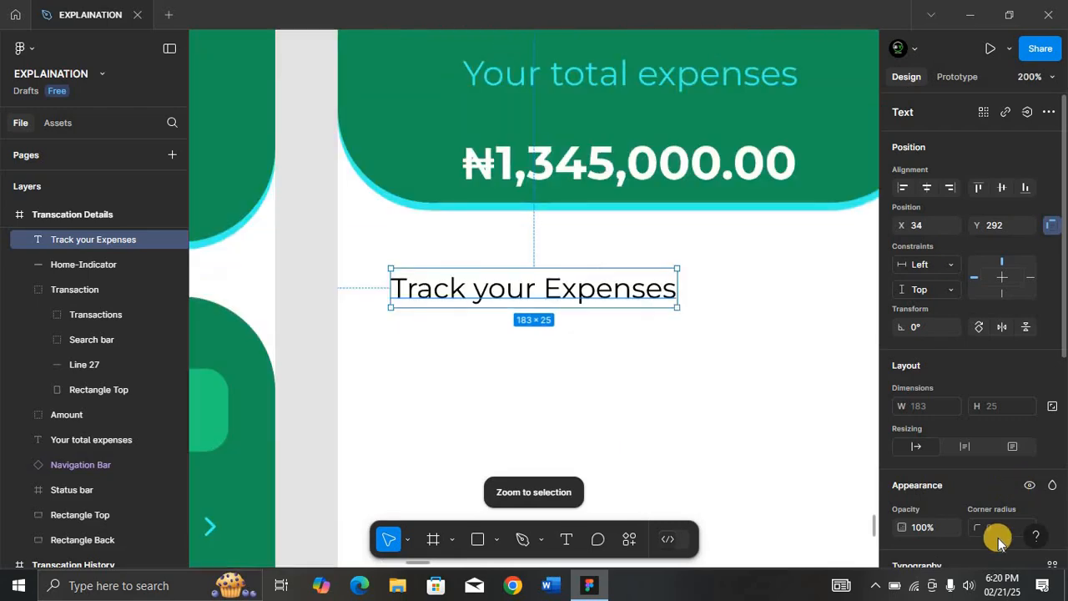
scroll(1014, 488, down, 3)
scroll(960, 480, up, 3)
scroll(962, 492, down, 5)
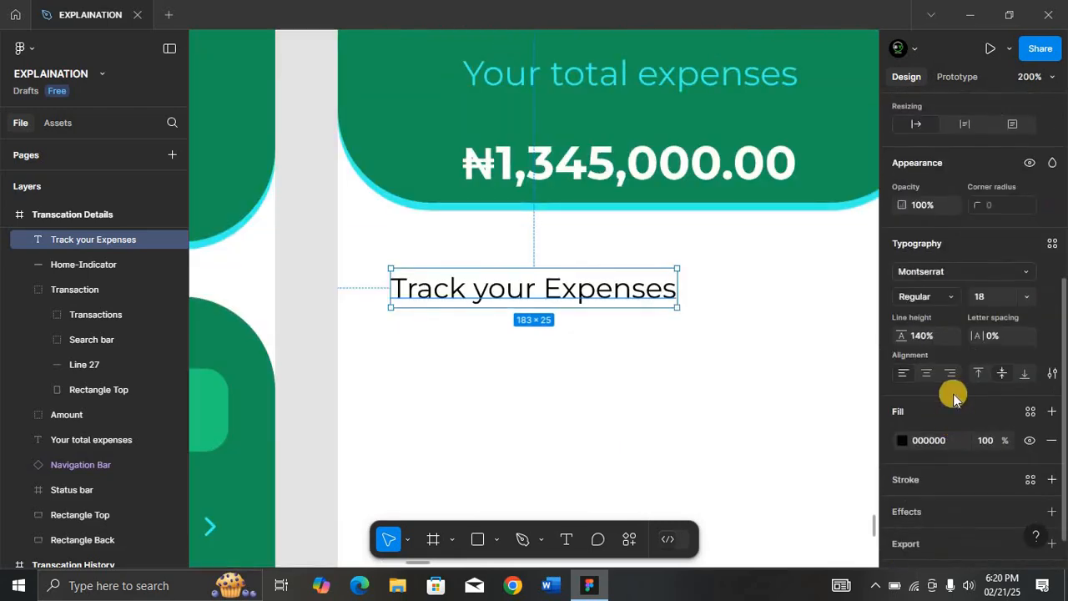
Make the heading Bold at font size 22.
click(940, 290)
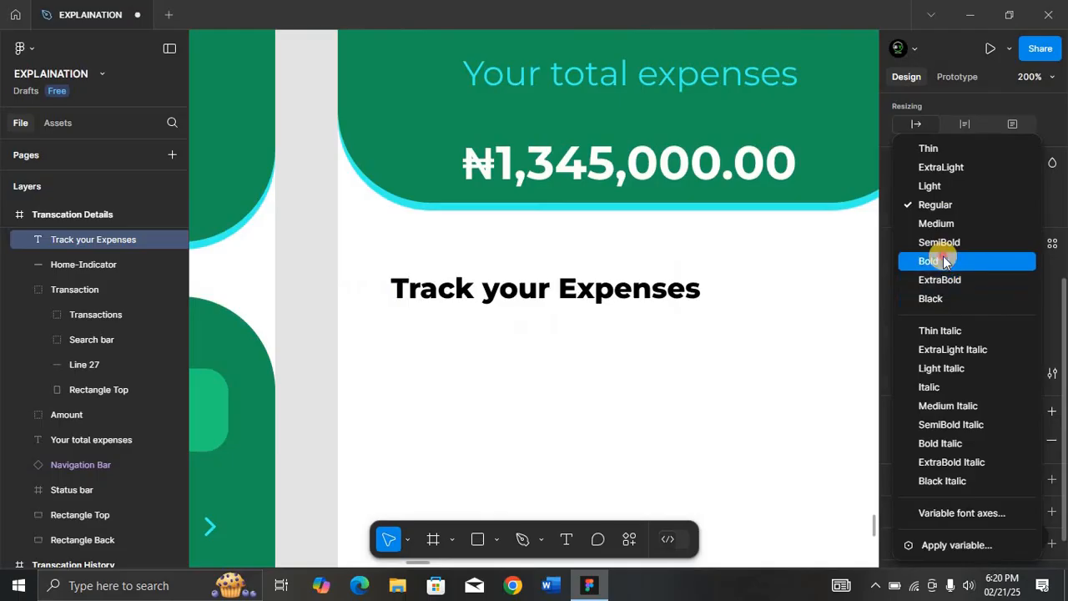
click(943, 257)
click(995, 298)
text(22)
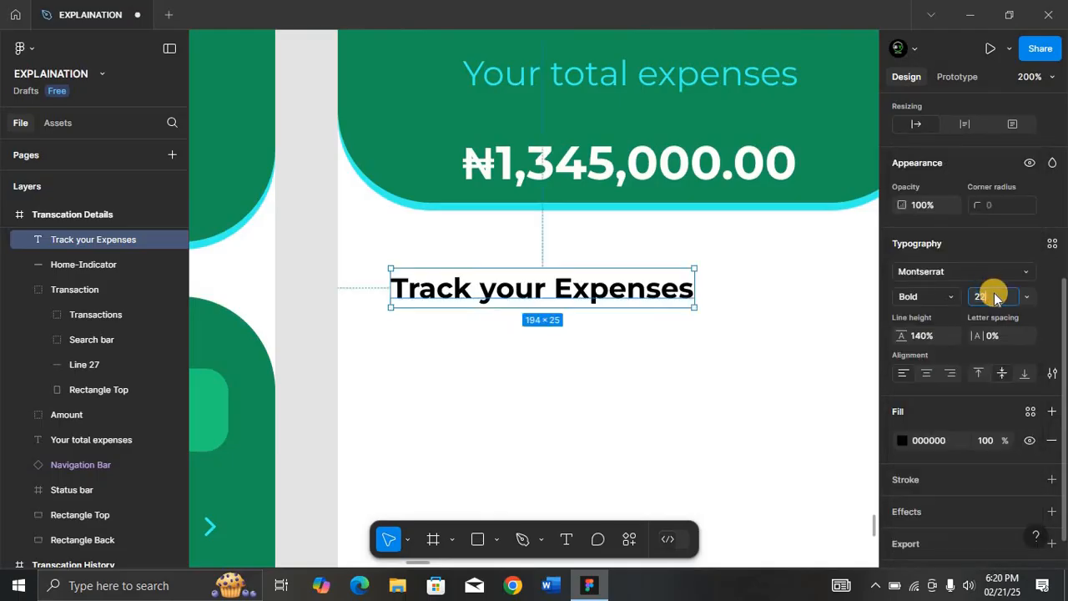
key(Return)
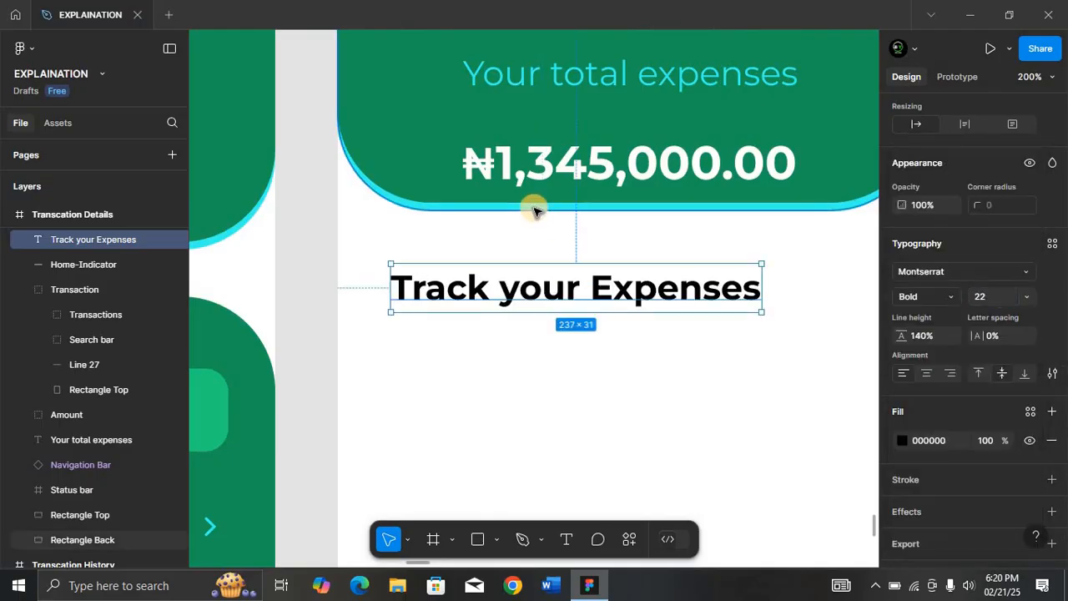
Position the heading 30 px below the header and 30 px from the left edge.
key(alt)
key(Up)
key(Up)
key(Up)
key(Up)
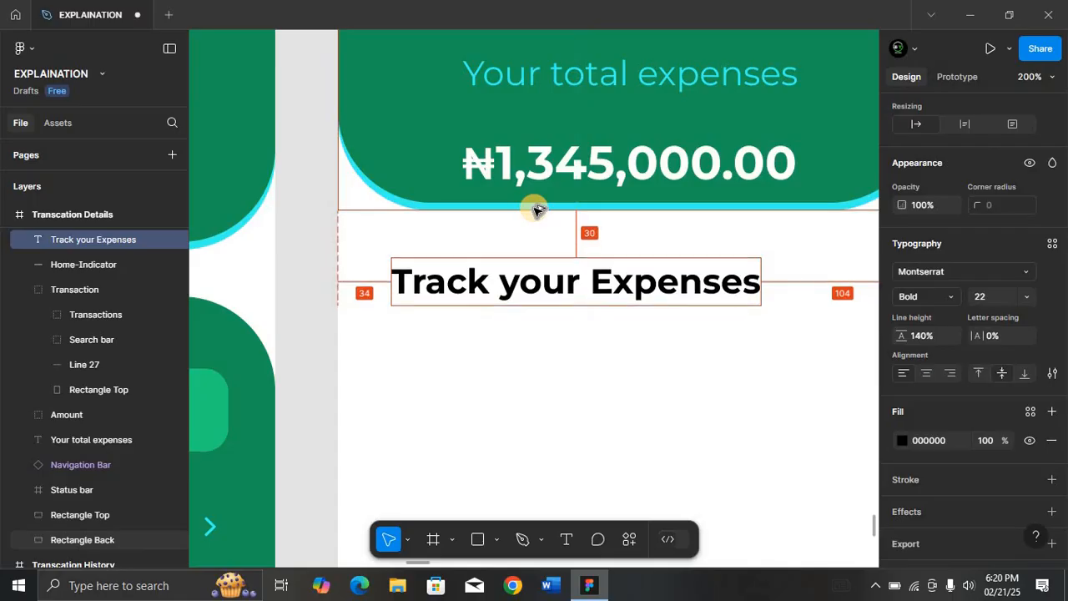
key(Right)
key(Right)
key(Right)
key(Right)
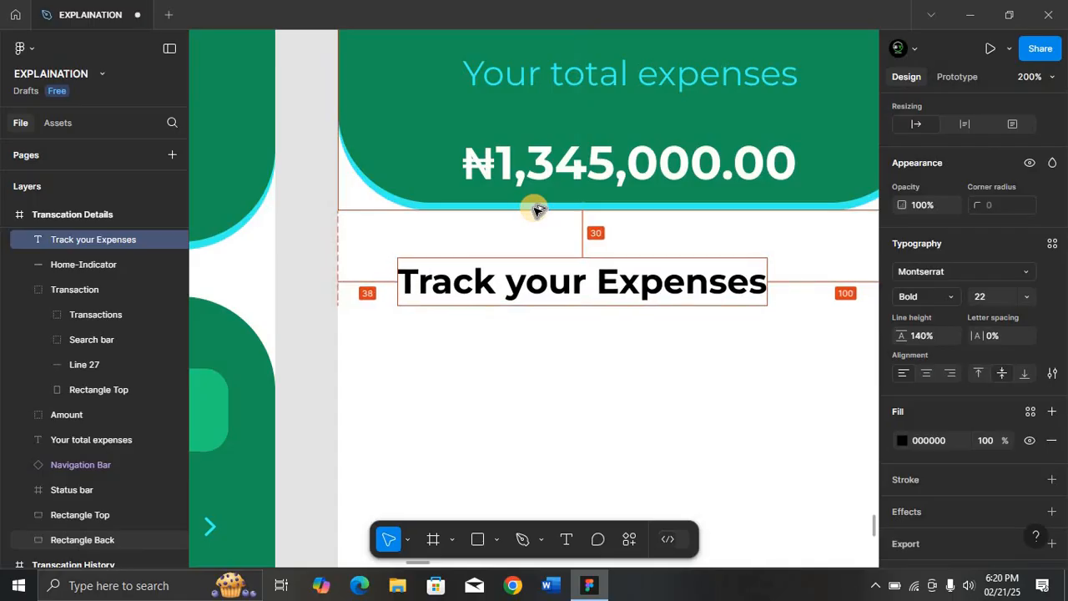
key(Left)
key(Left)
key(Left)
key(Left)
key(Left)
key(Left)
key(Left)
key(Left)
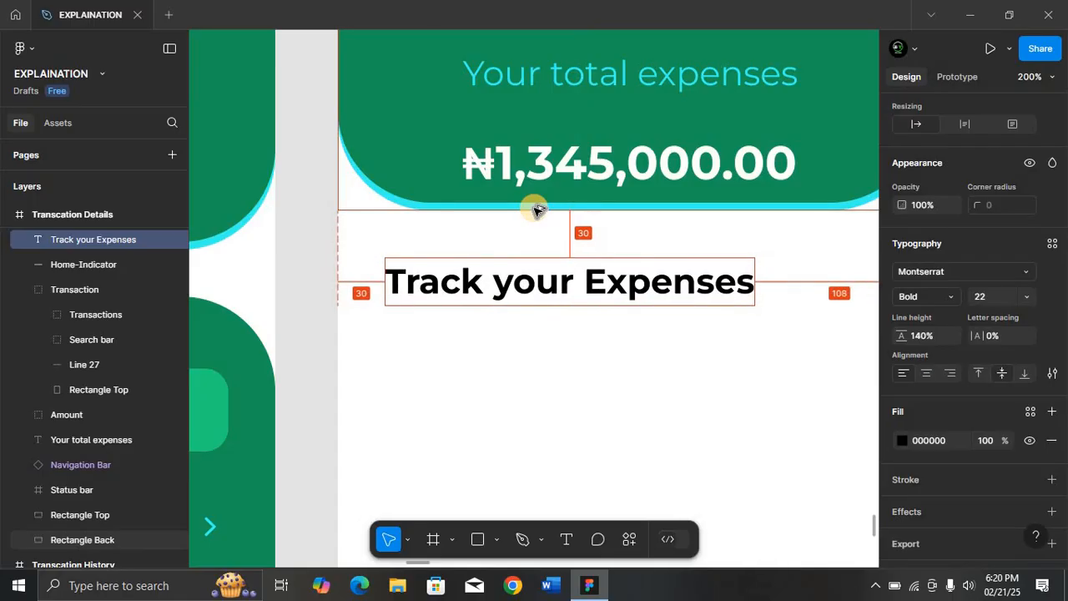
key(ctrl+minus)
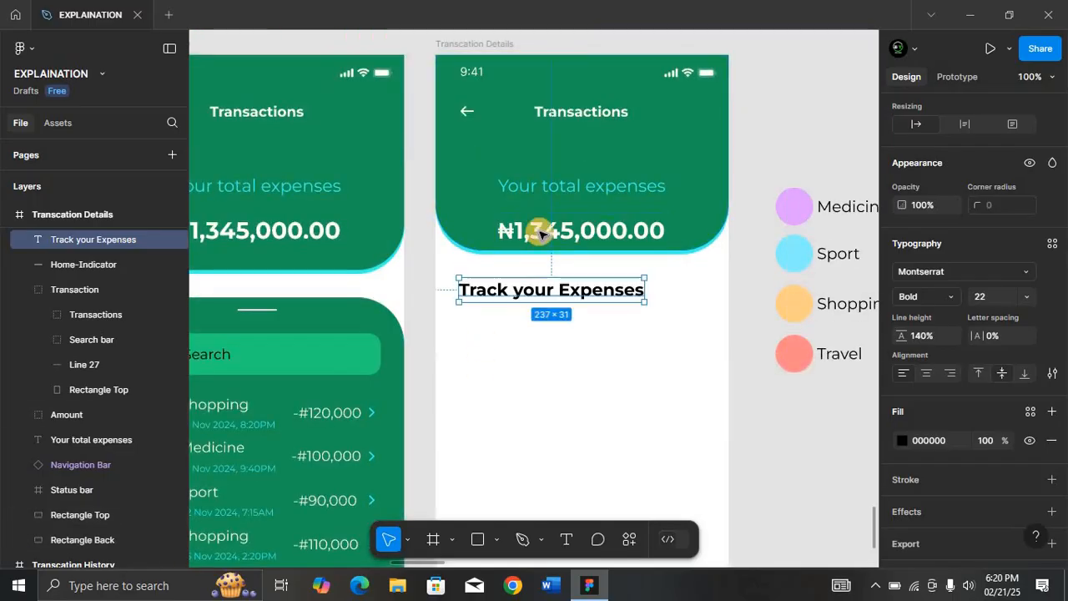
click(537, 230)
click(472, 326)
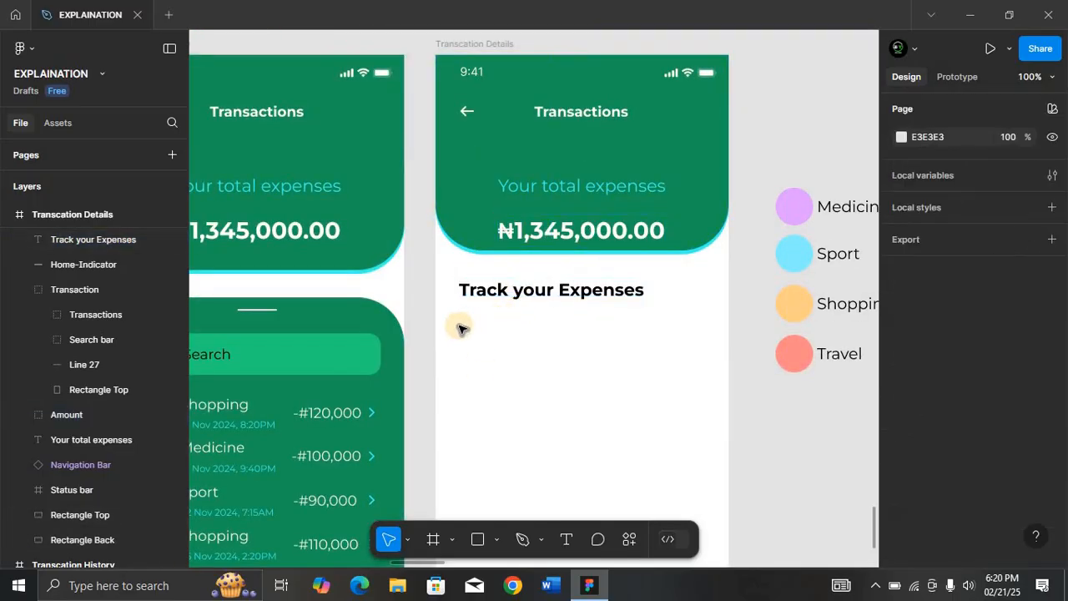
key(r)
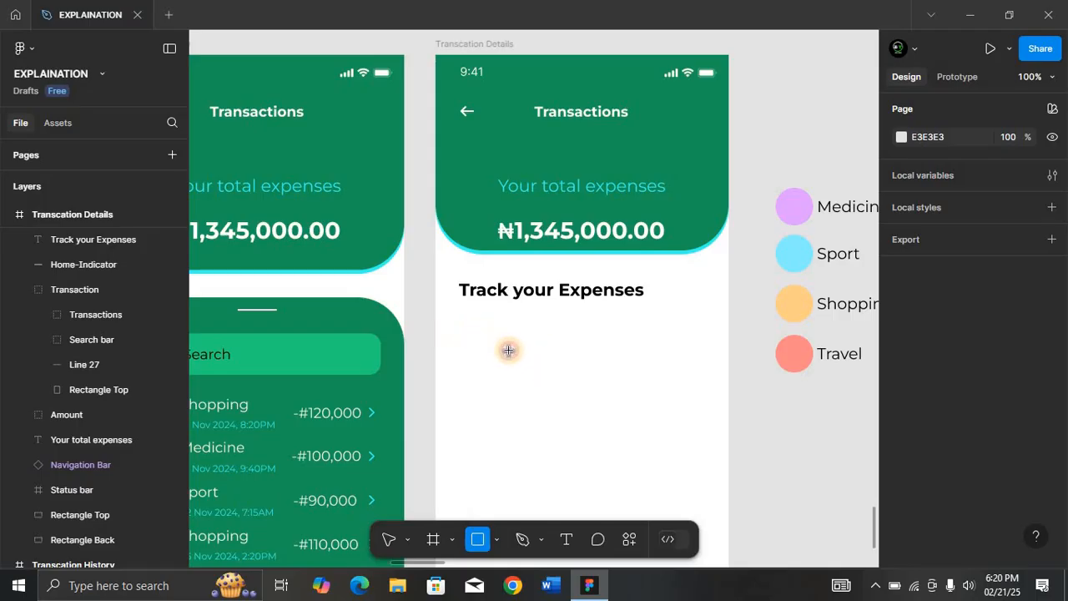
Draw a rectangle below the heading sized 153×103 with corner radius 25.
mouse_move(450, 334)
mouse_down()
mouse_move(550, 372)
mouse_move(551, 395)
mouse_up()
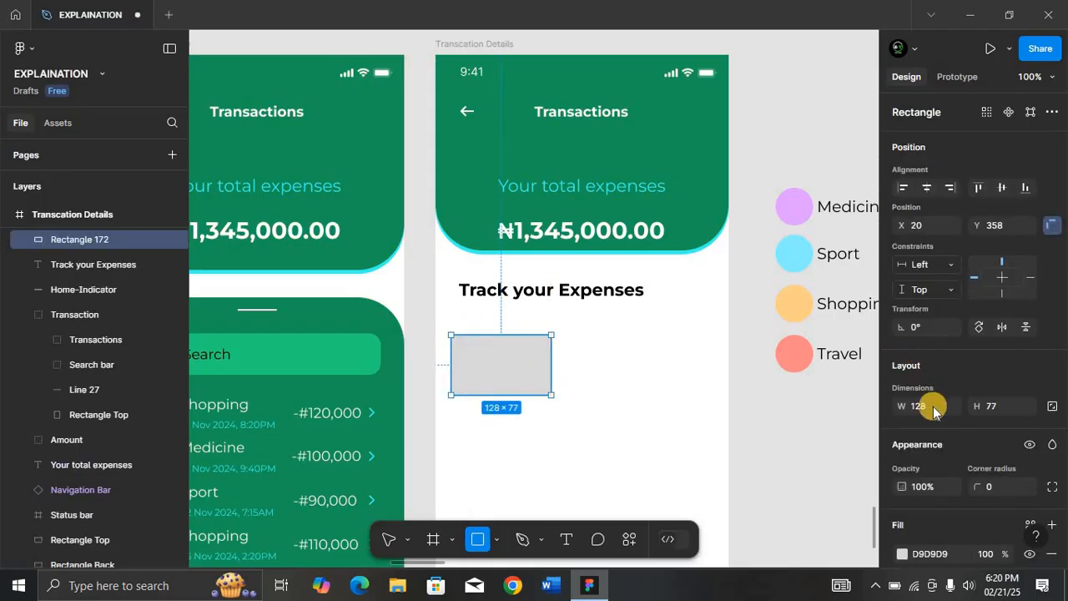
click(929, 407)
text(153)
key(Return)
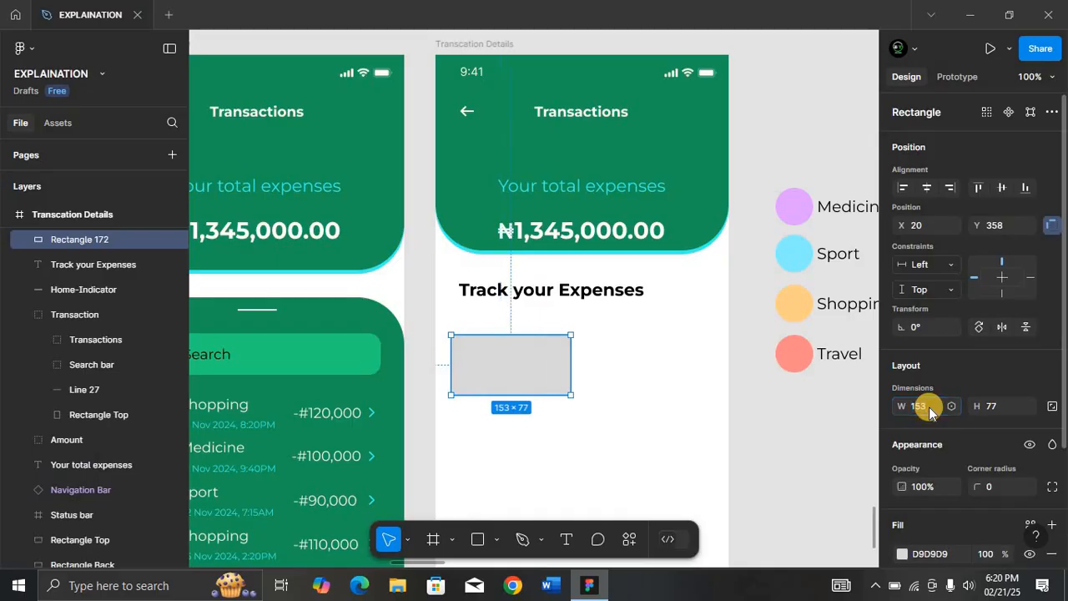
click(1007, 407)
key(Return)
click(989, 399)
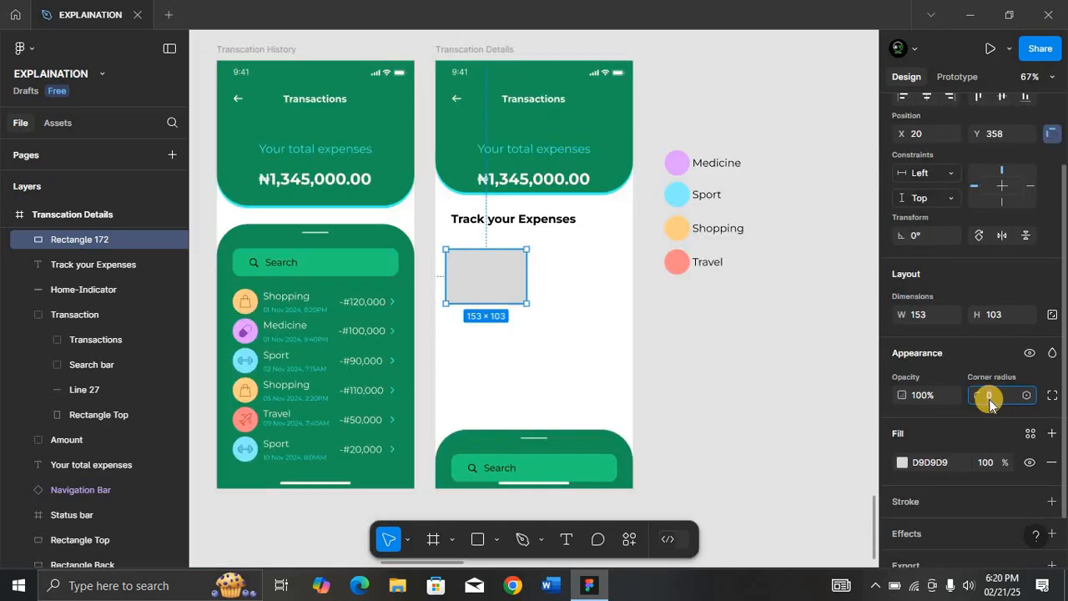
text(25)
key(Return)
key(shift+0)
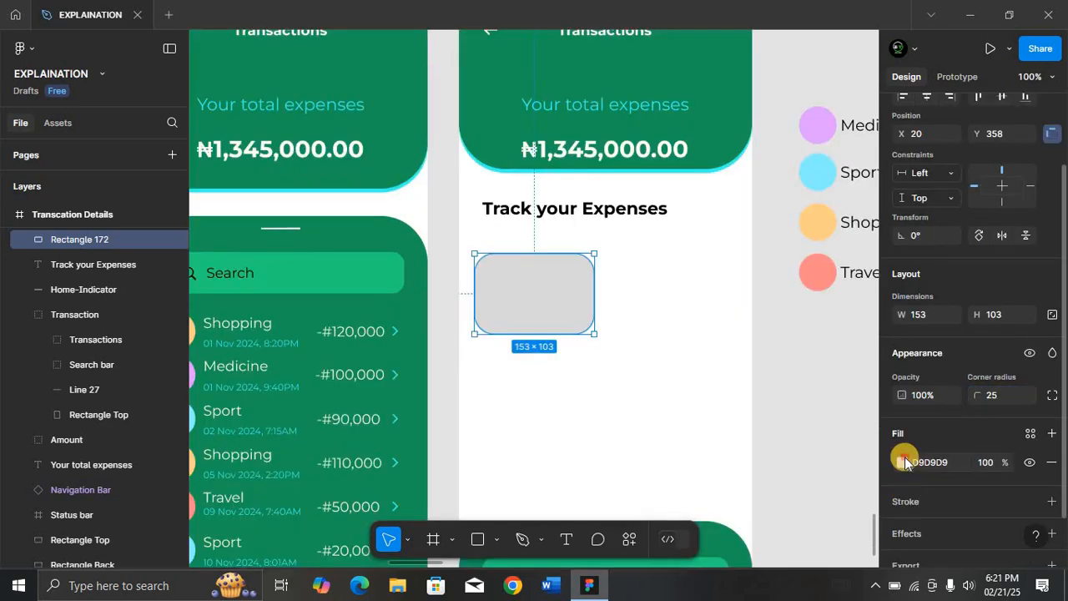
click(901, 462)
Fill the rectangle with a diagonal linear gradient from the Travel colour FF8787 to EC9A9A.
drag(810, 120, 493, 157)
click(490, 411)
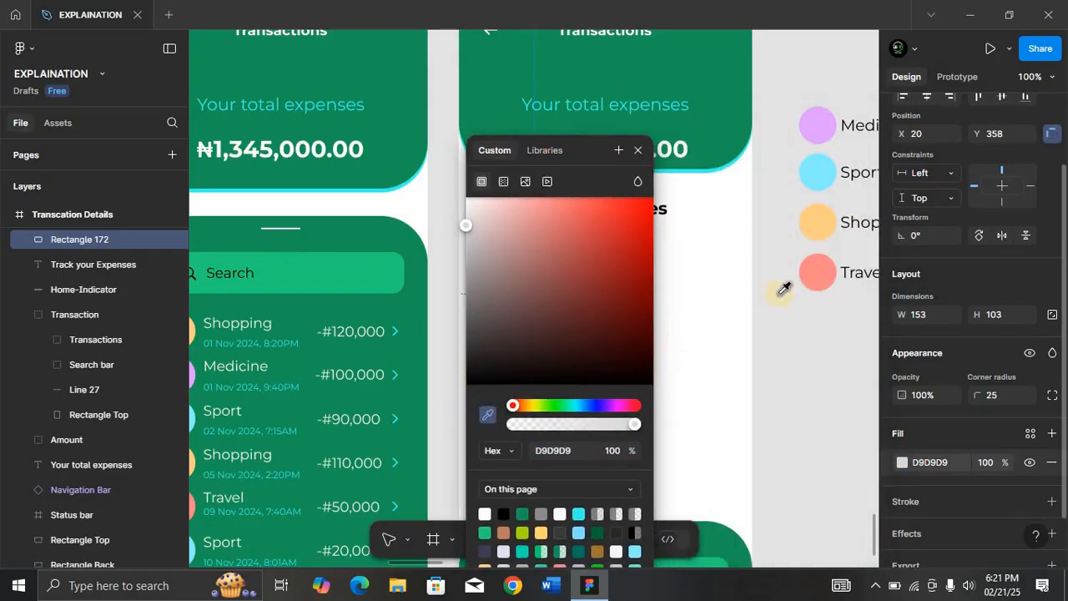
click(826, 269)
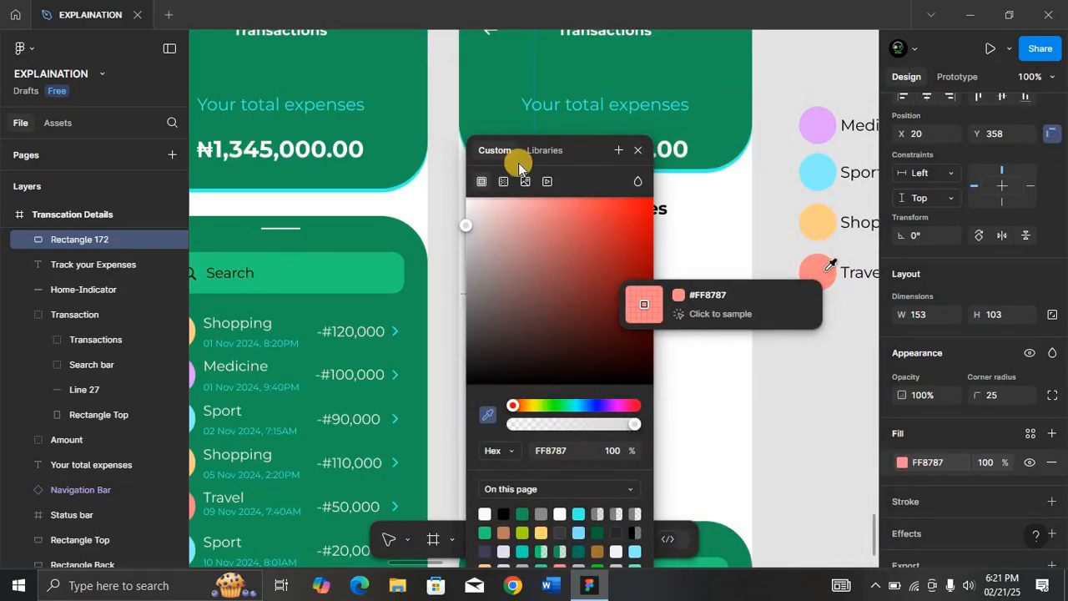
drag(584, 147, 873, 159)
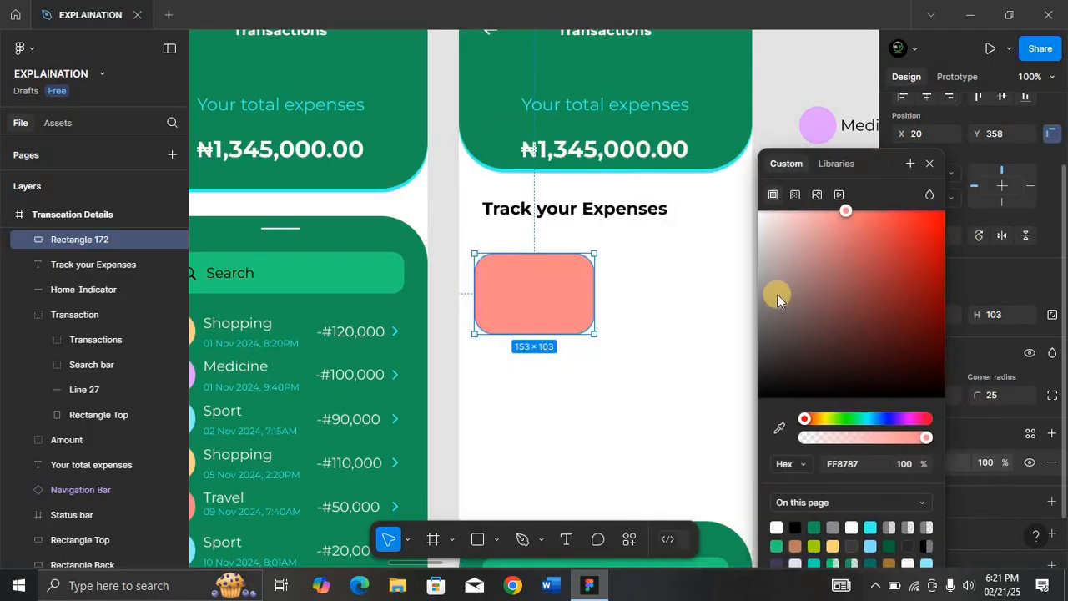
click(796, 203)
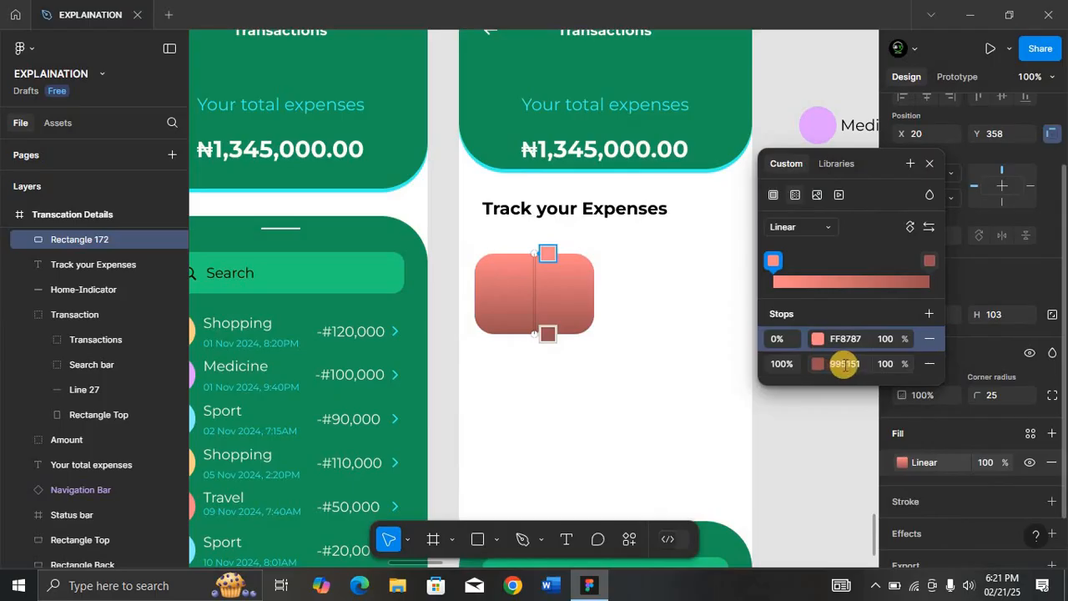
click(808, 363)
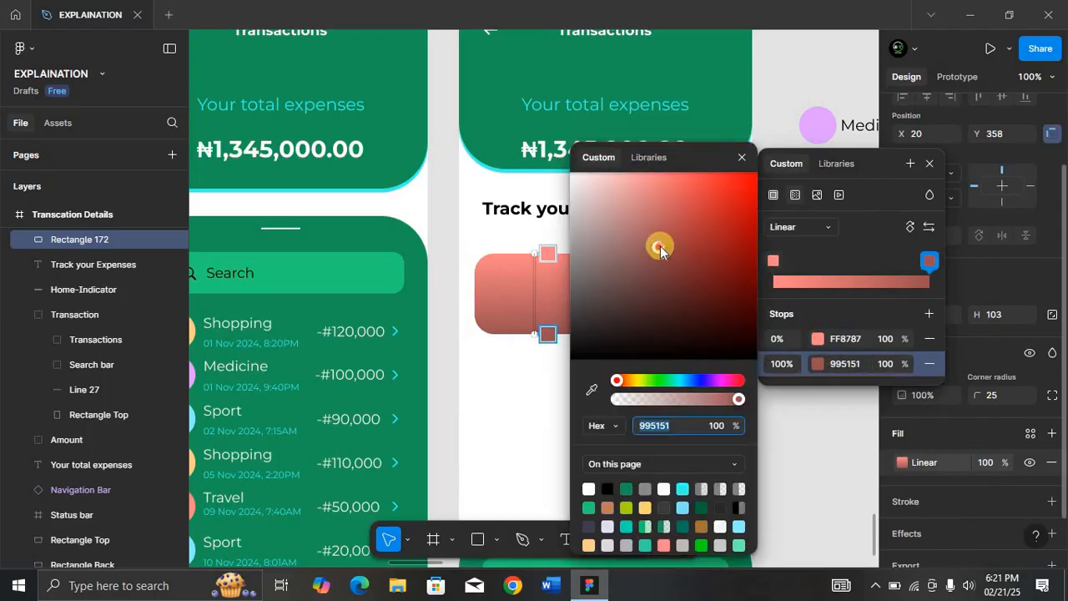
drag(660, 246, 635, 192)
click(743, 158)
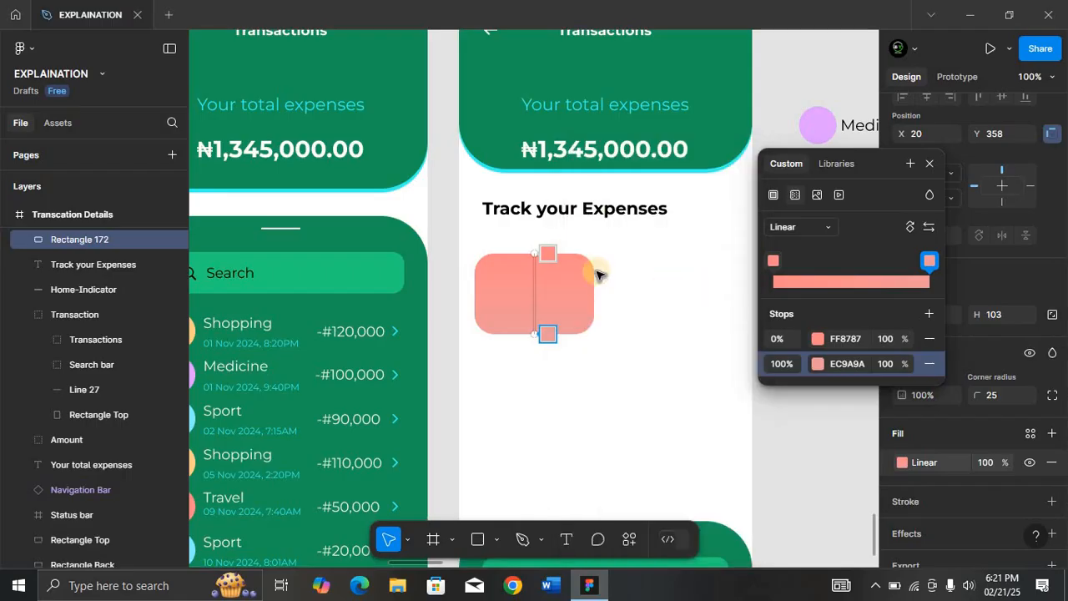
drag(549, 254, 599, 326)
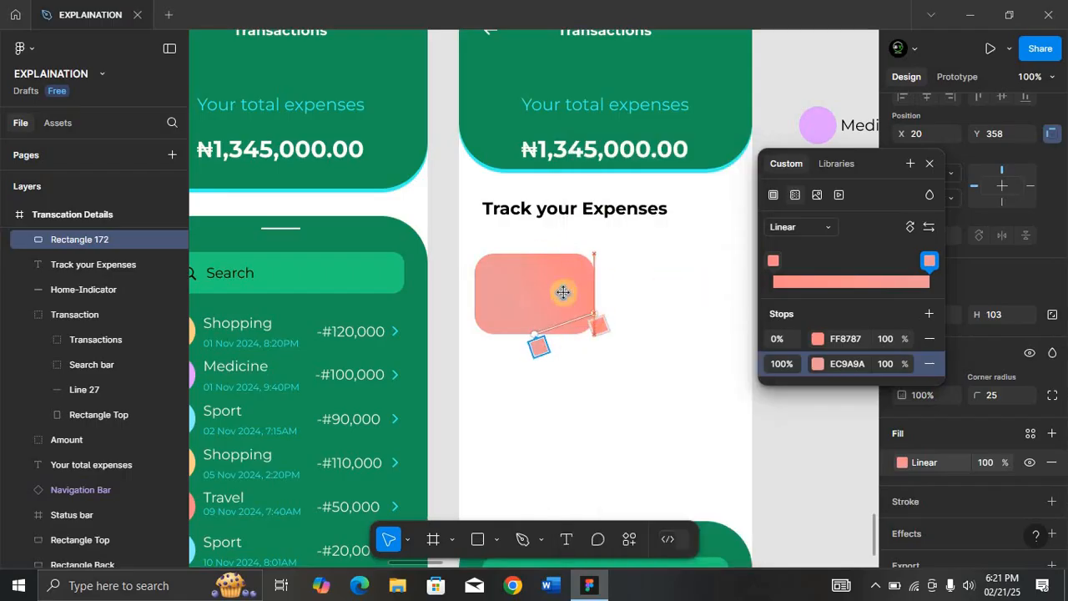
drag(563, 293, 498, 289)
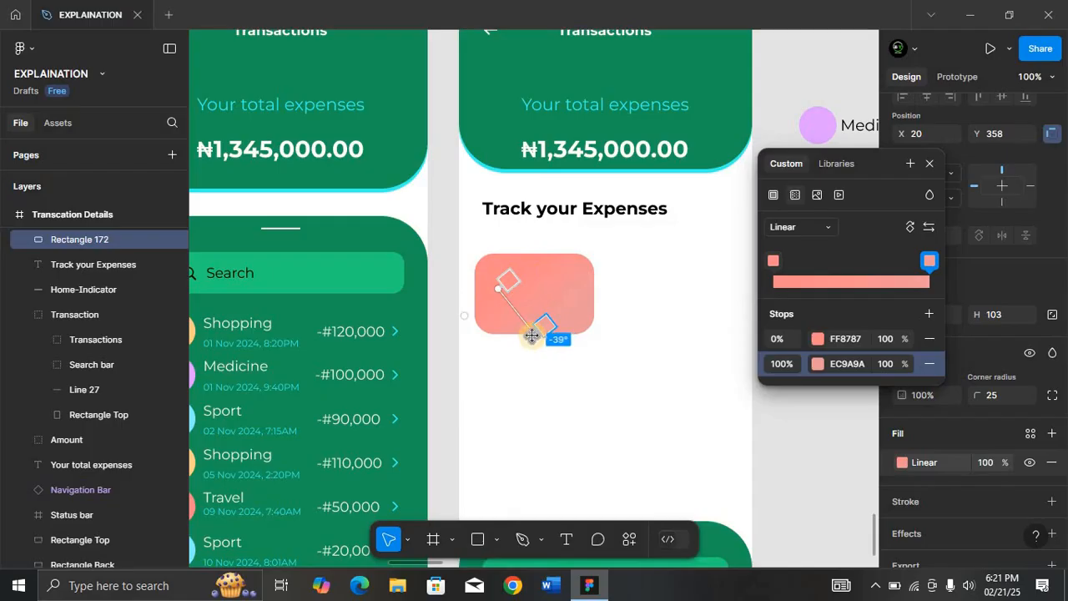
drag(531, 336, 573, 321)
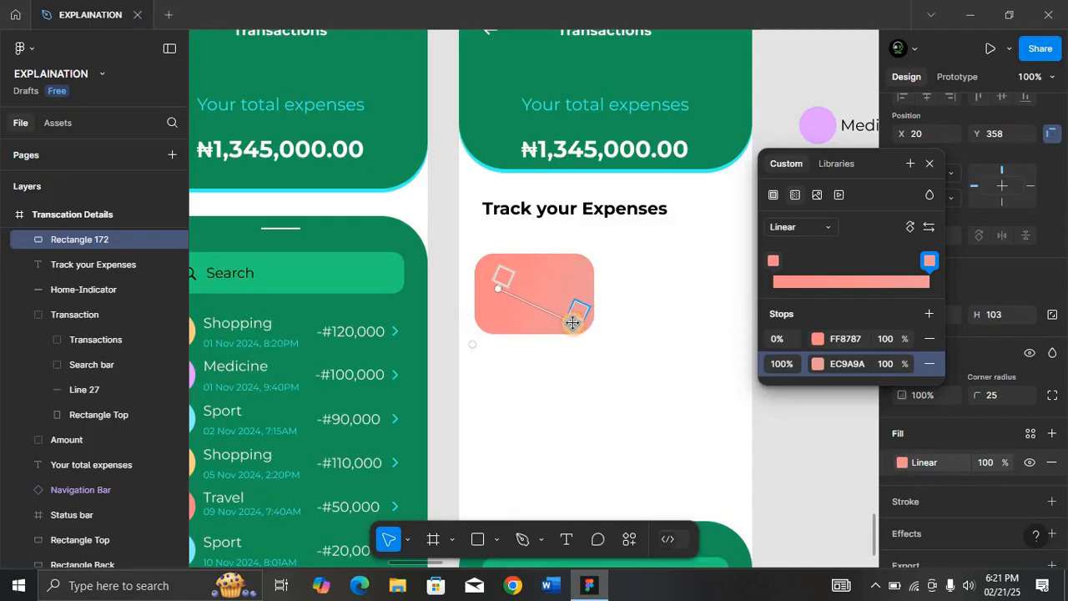
click(515, 265)
Draw a 114×114 circle overlapping the rectangle's top-left corner.
key(r)
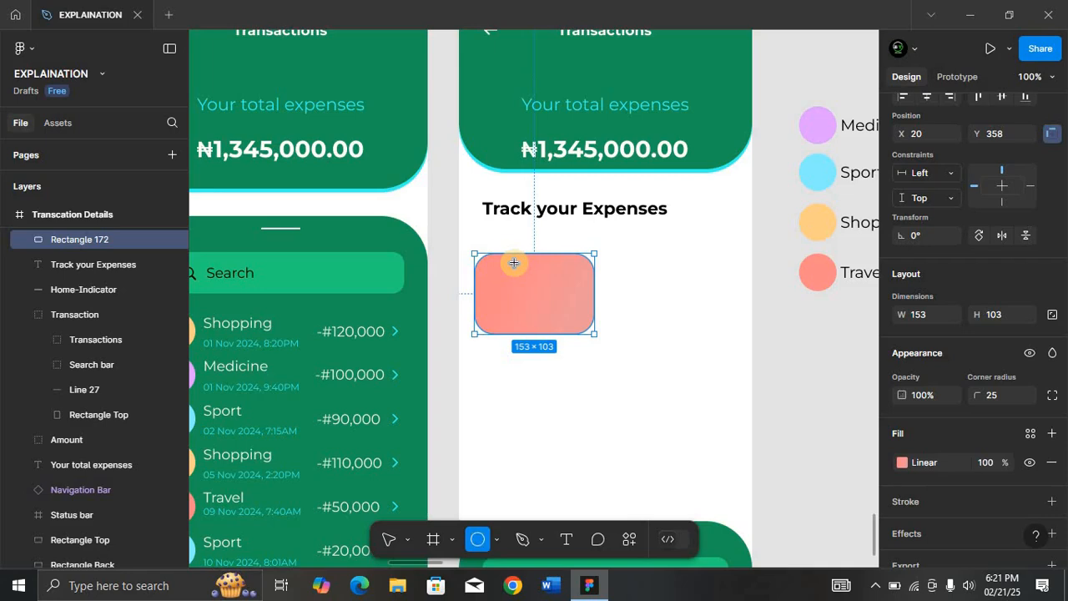
drag(472, 240, 476, 246)
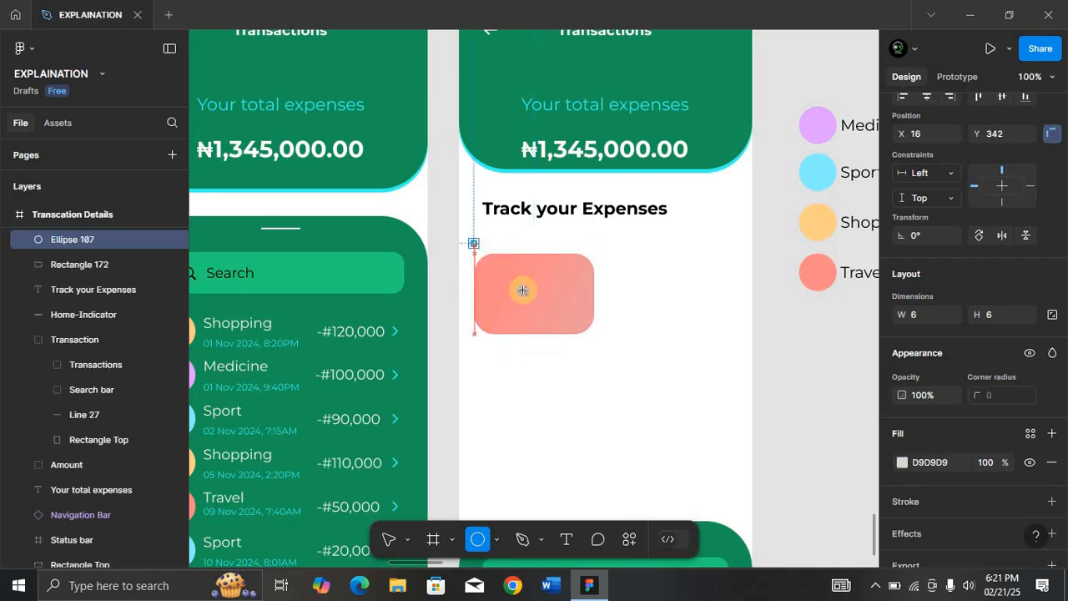
drag(522, 290, 547, 331)
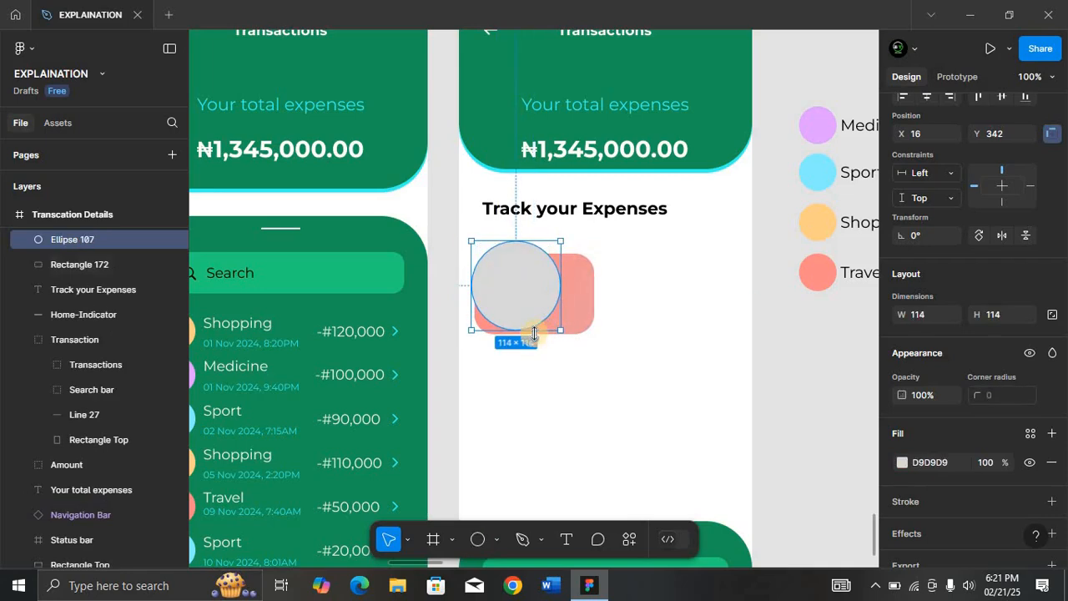
click(902, 462)
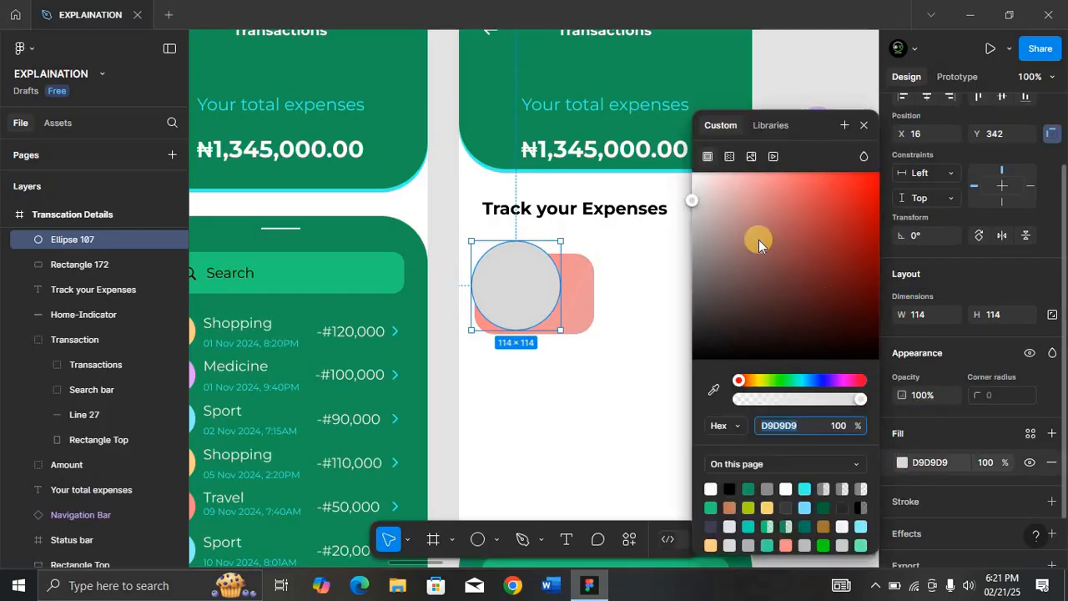
Give the circle a linear gradient from F05454 at 30% to E88E8E at 7% opacity.
drag(692, 202, 815, 189)
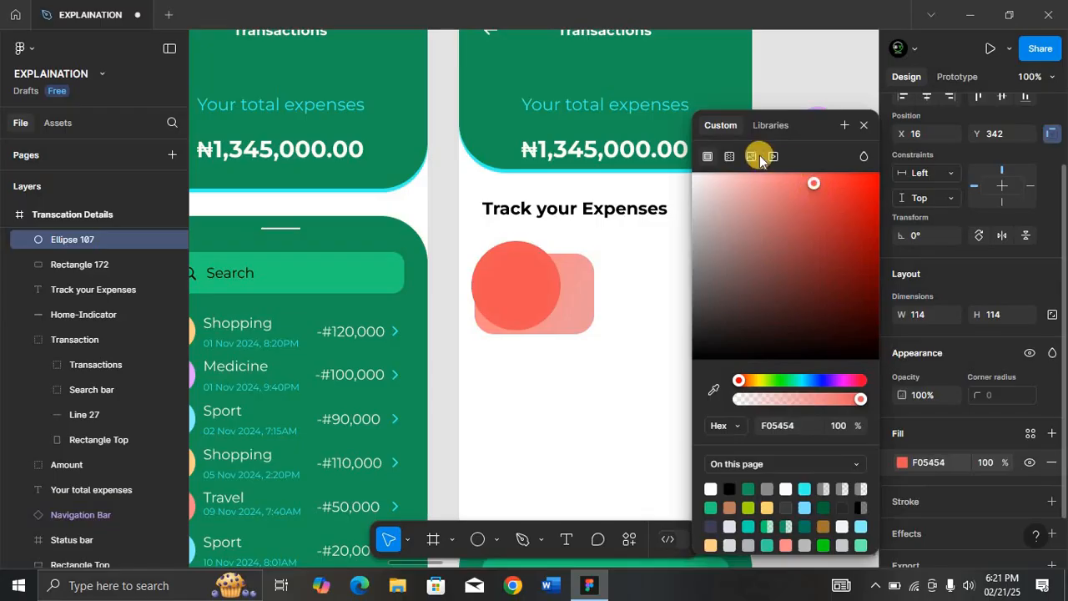
click(730, 157)
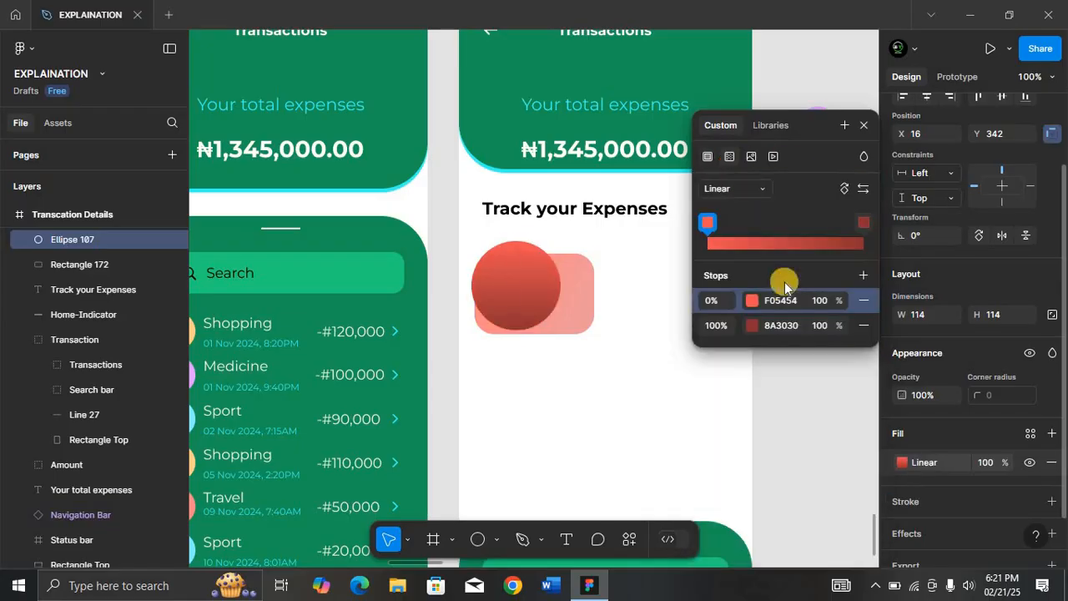
click(751, 327)
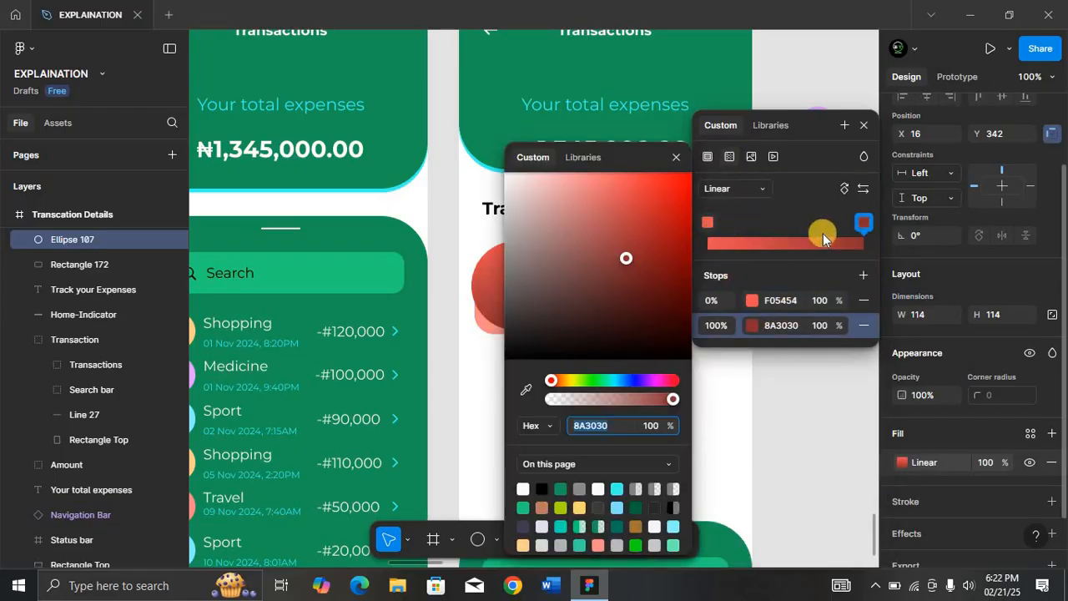
mouse_move(582, 219)
mouse_down()
mouse_move(563, 219)
mouse_move(577, 188)
mouse_up()
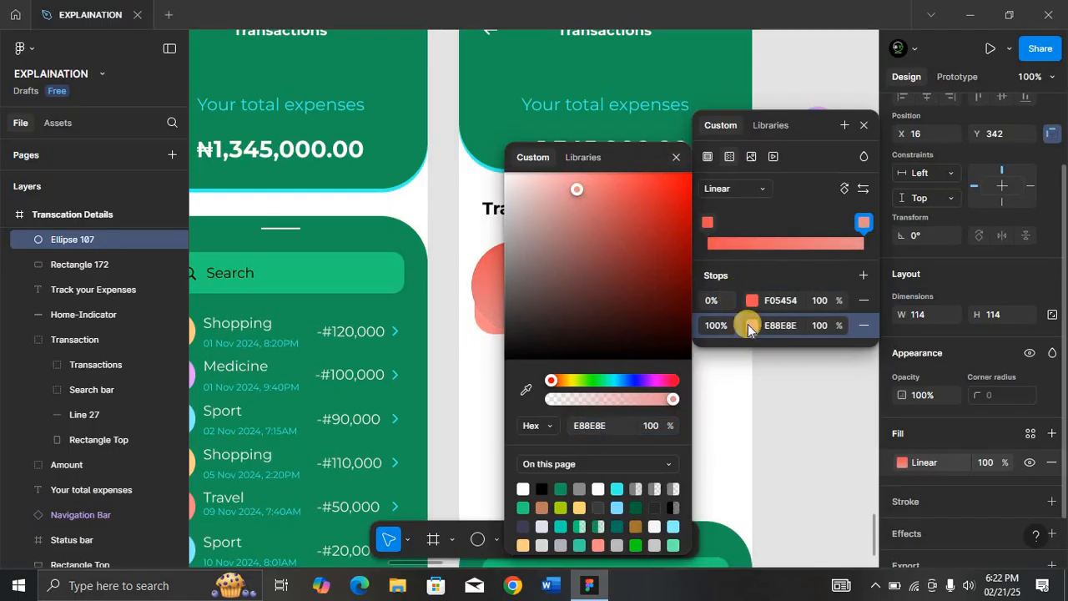
click(824, 325)
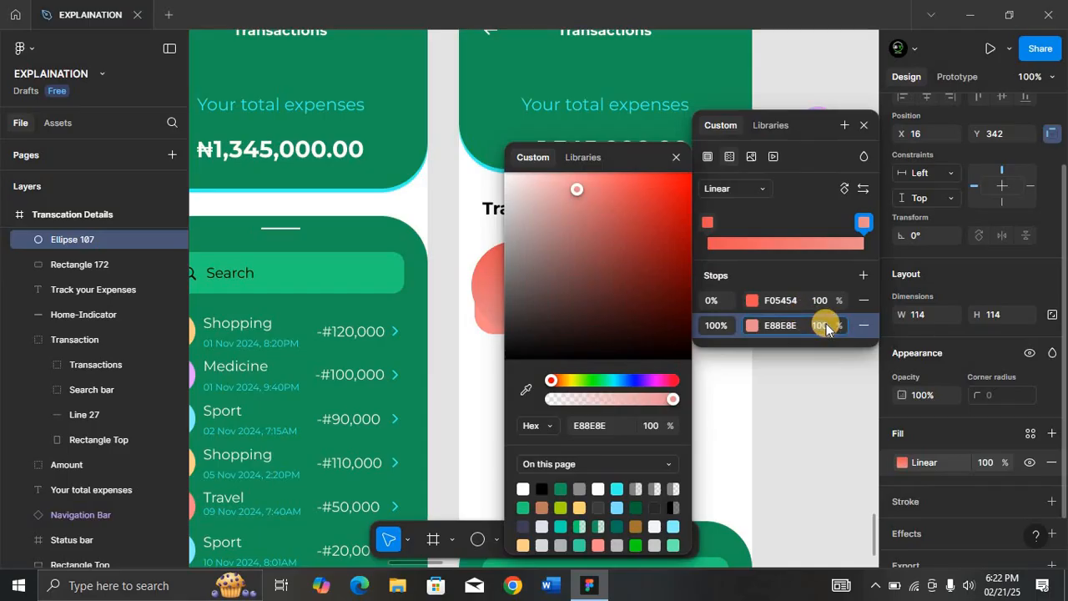
key(Return)
click(826, 302)
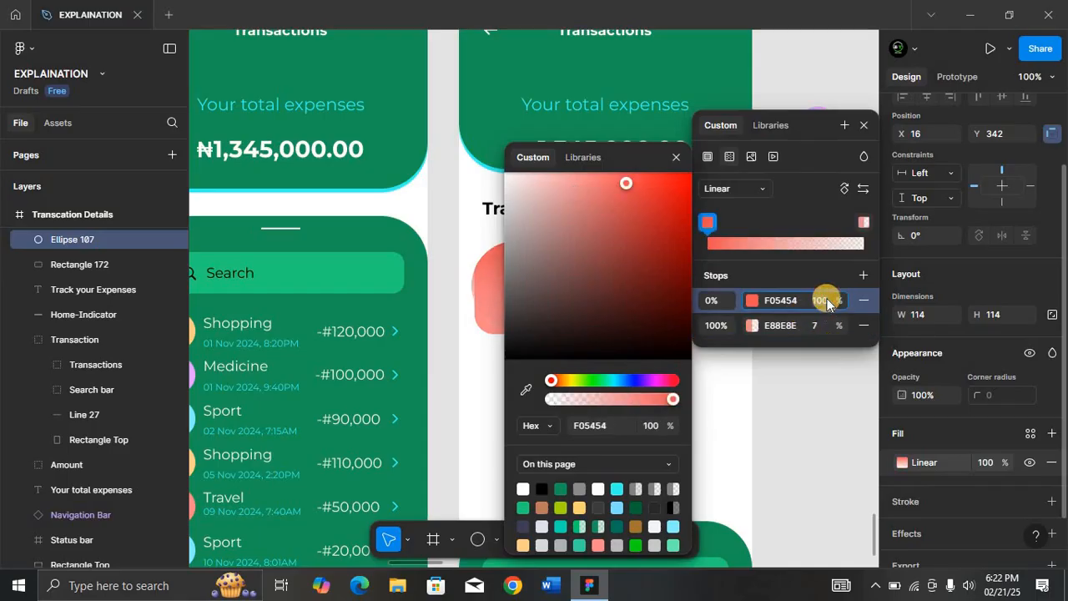
text(30)
key(Return)
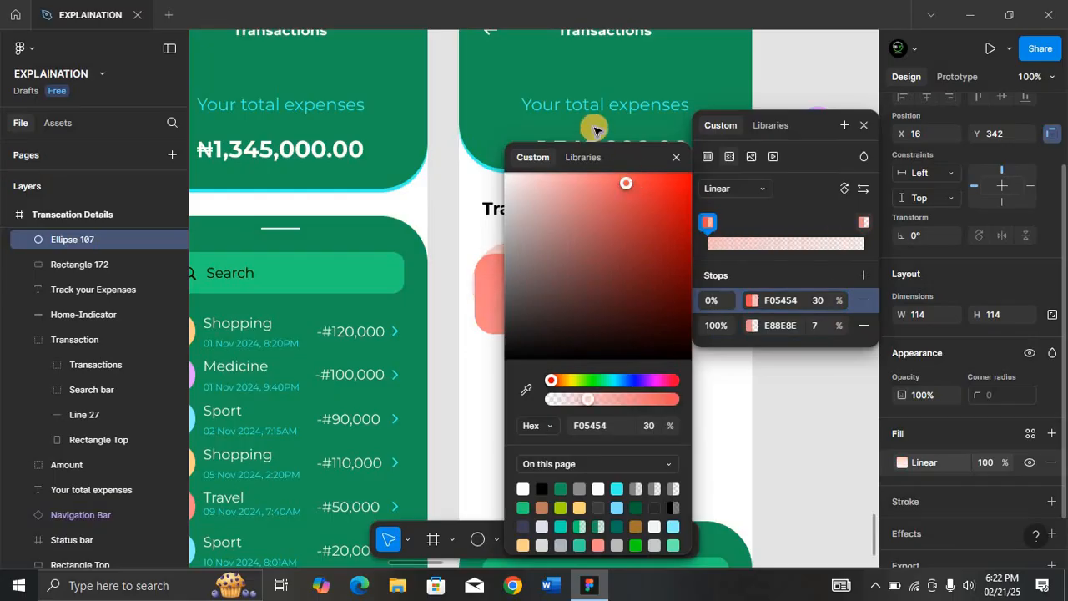
drag(624, 154, 822, 168)
click(525, 298)
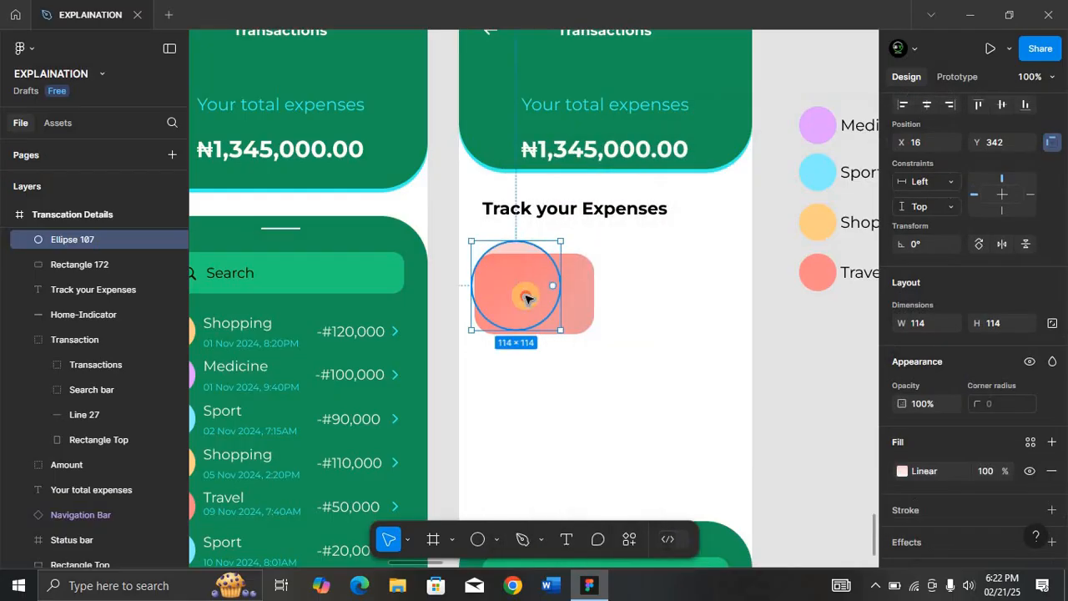
Place the circle at X 20, Y 346, duplicate Rectangle 172 and mask the circle with it.
drag(510, 287, 576, 302)
click(575, 302)
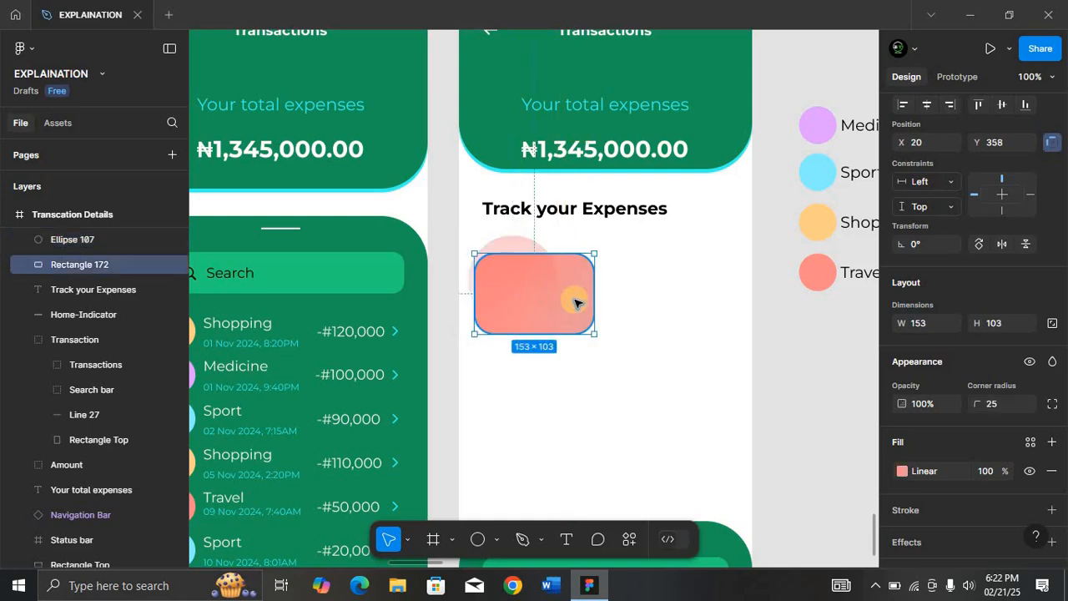
key(ctrl+d)
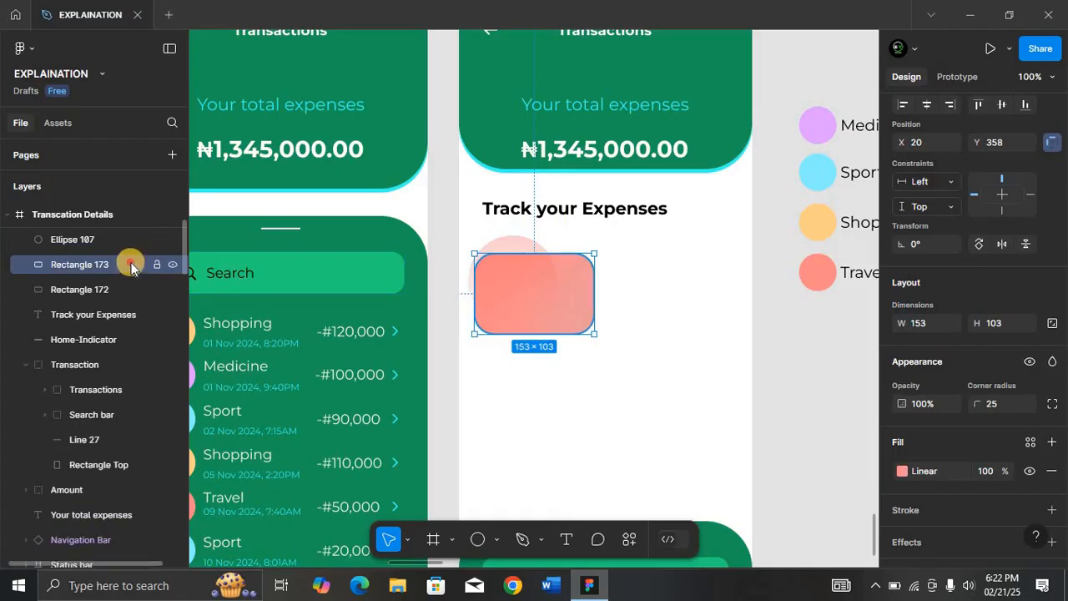
drag(127, 288, 128, 289)
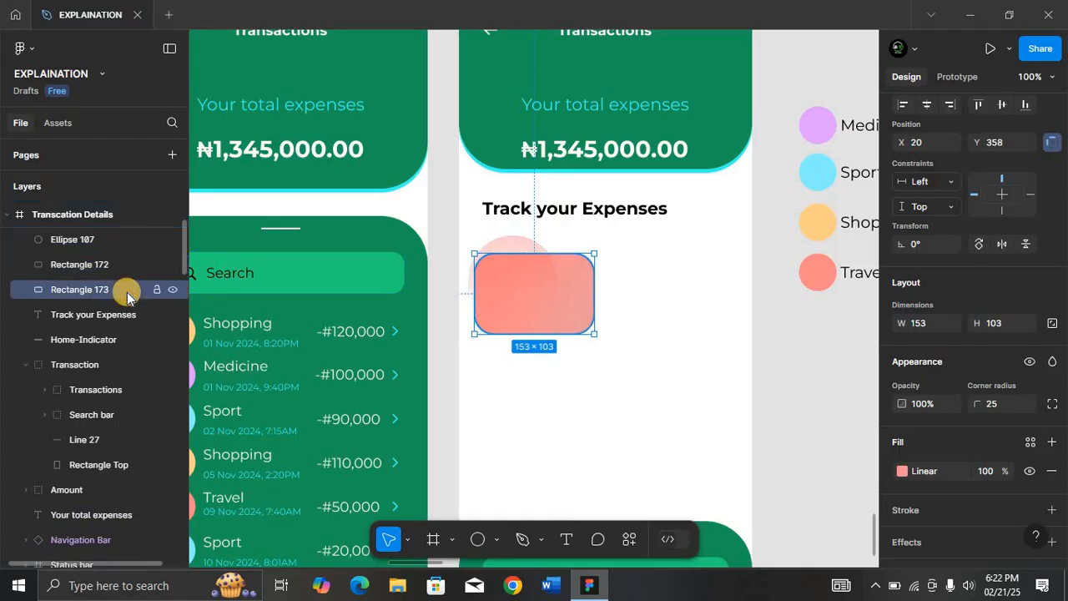
click(119, 266)
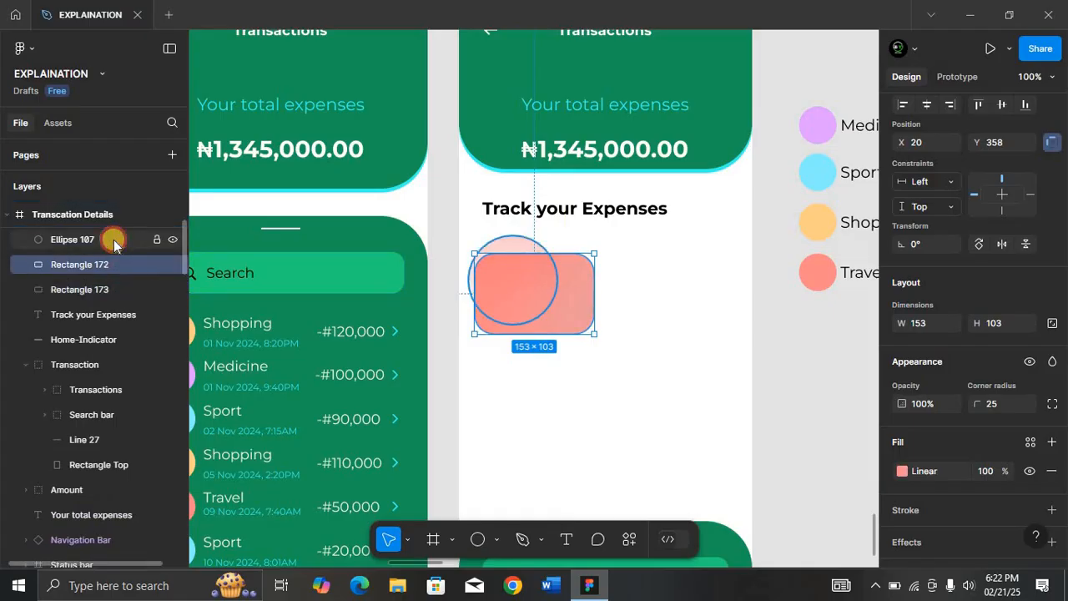
shift+click(114, 239)
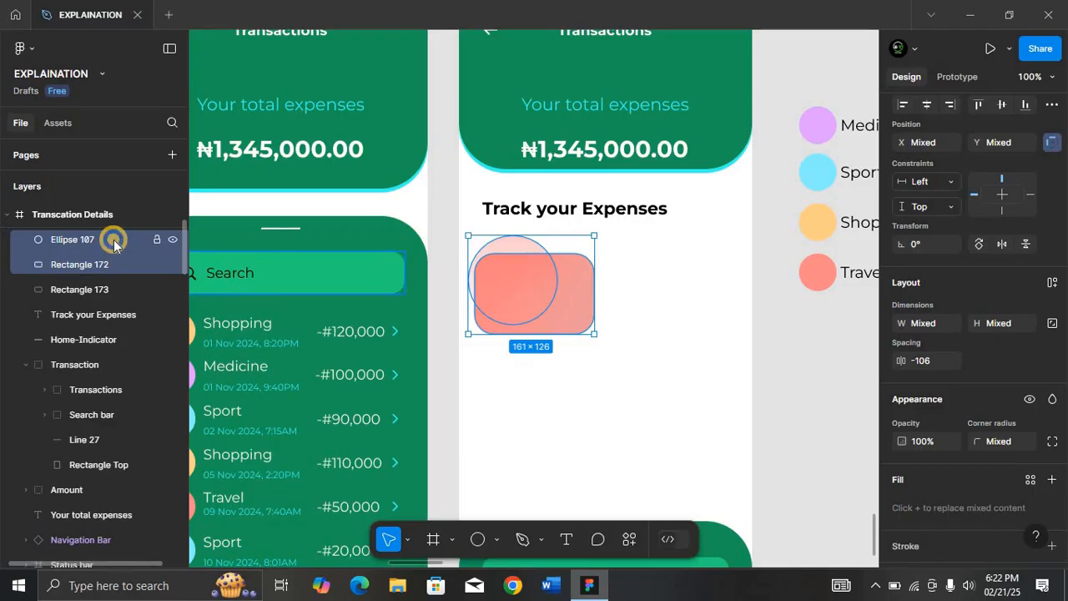
right_click(113, 239)
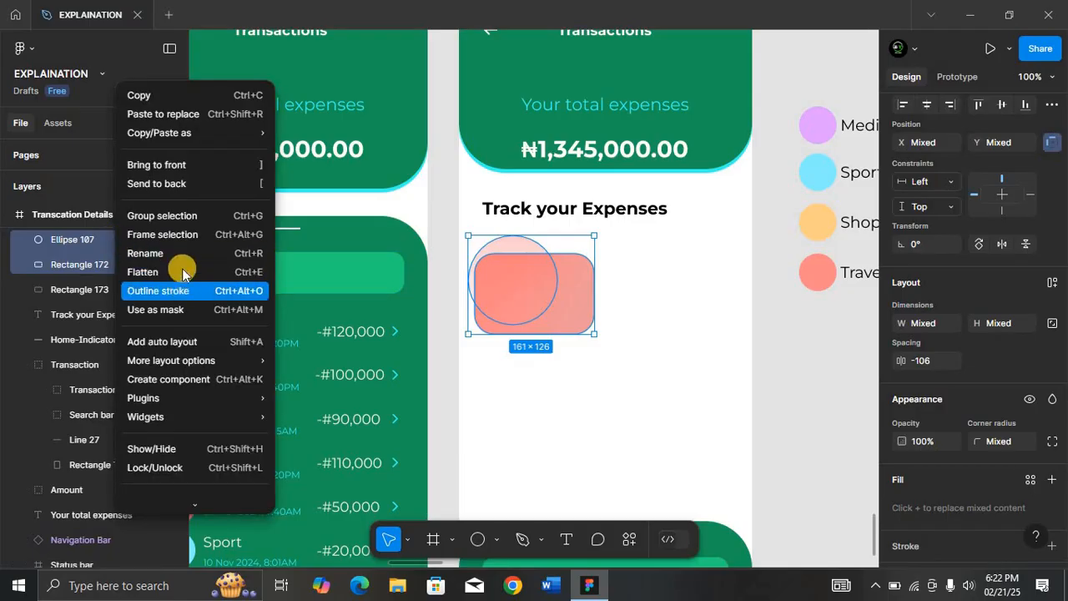
click(190, 309)
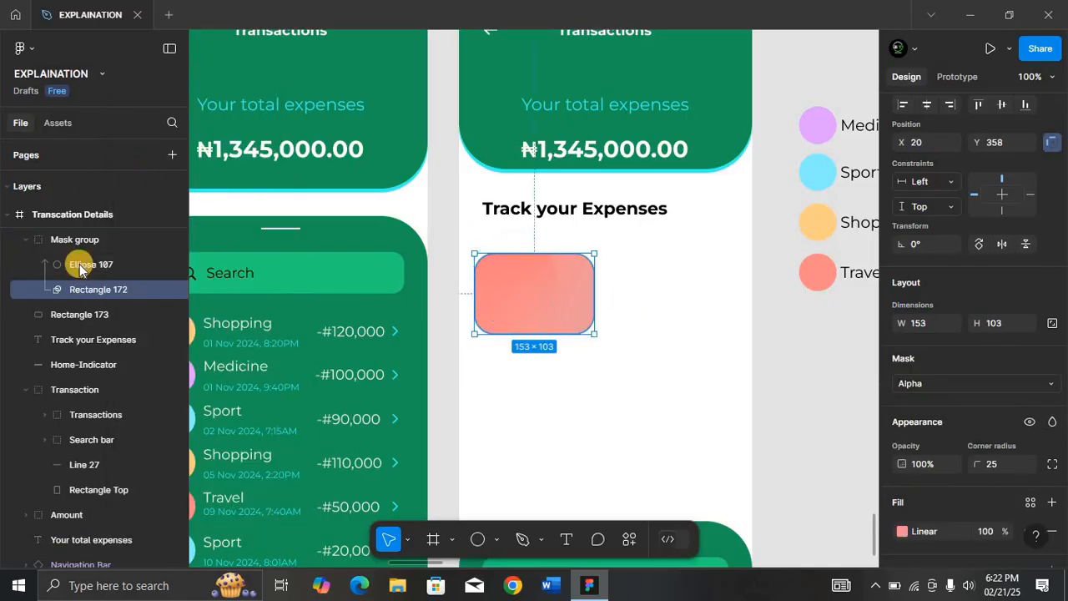
Group the mask group with Rectangle 173 and name the group 'Travel'.
scroll(80, 261, up, 3)
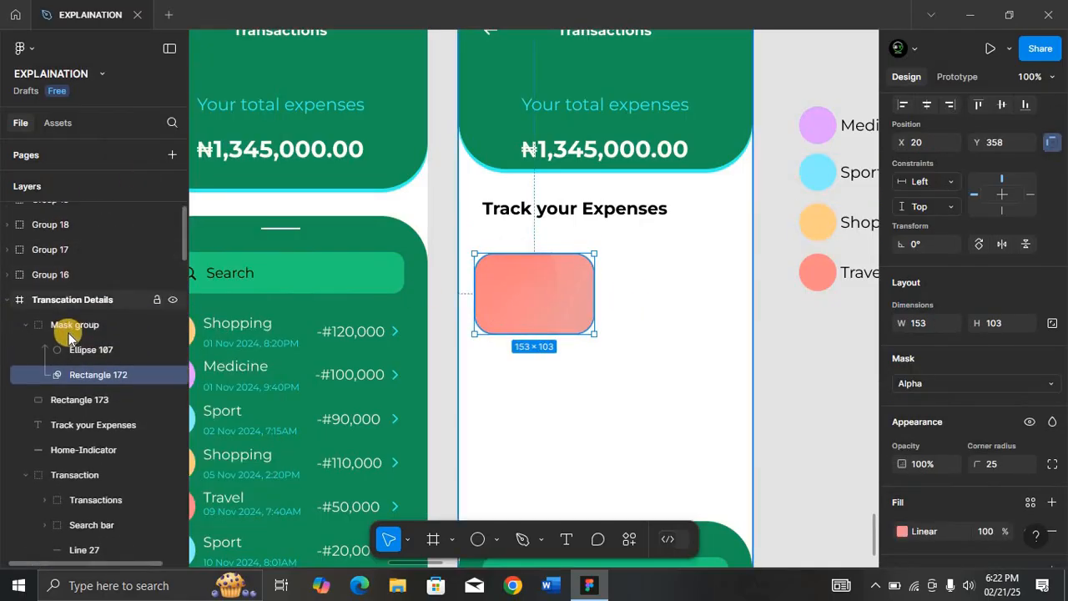
click(75, 326)
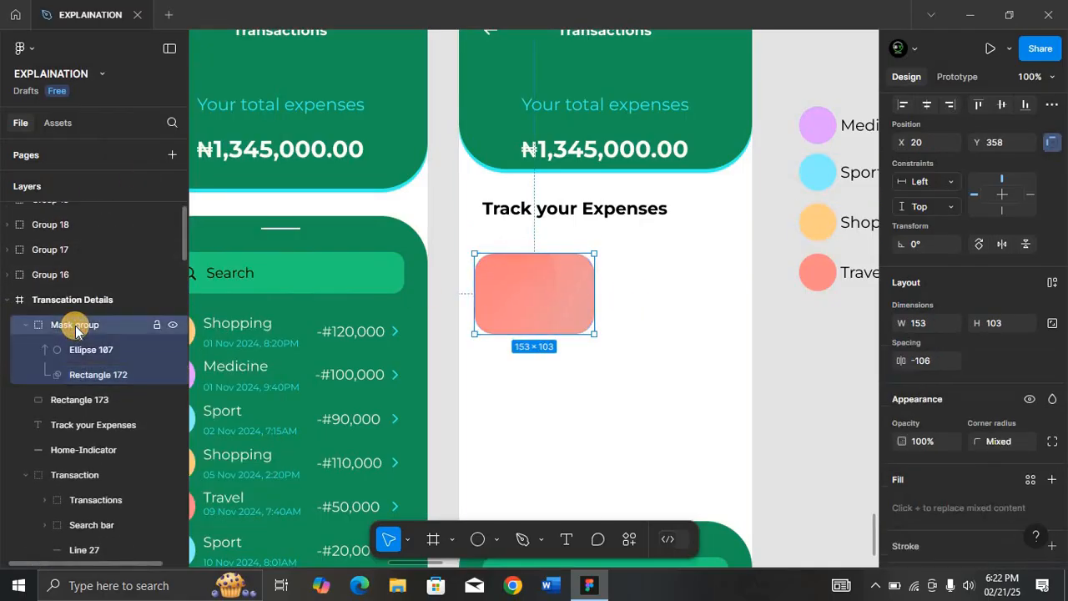
click(69, 406)
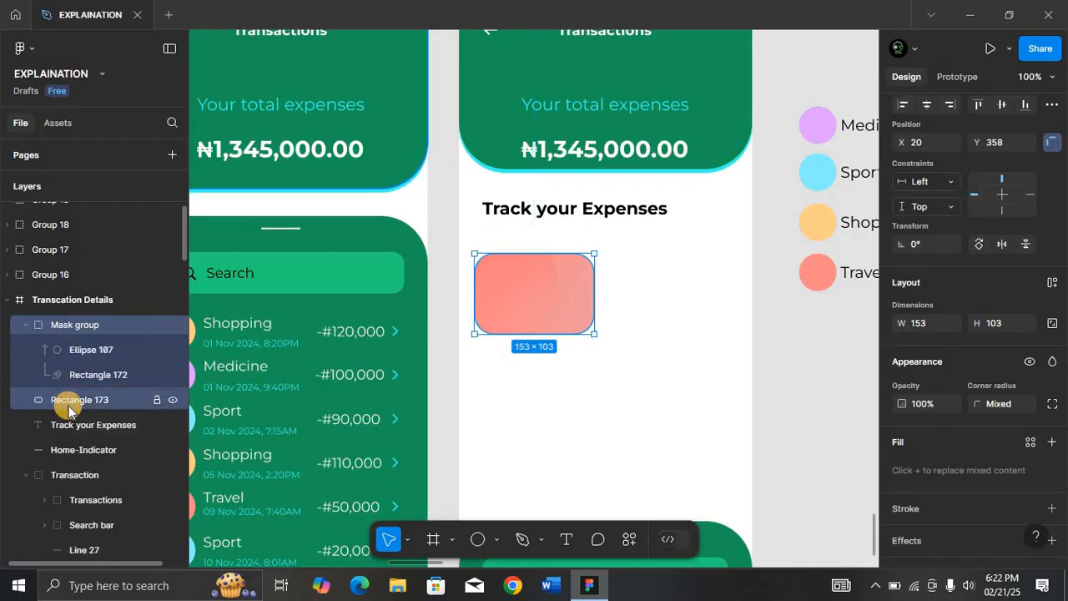
key(ctrl+g)
double_click(102, 325)
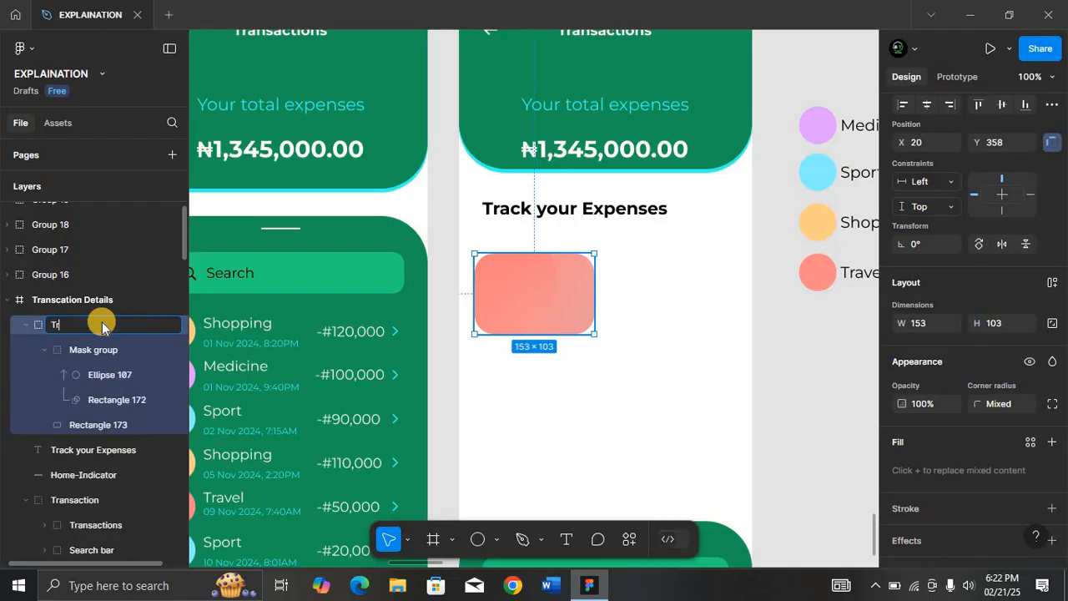
key(Return)
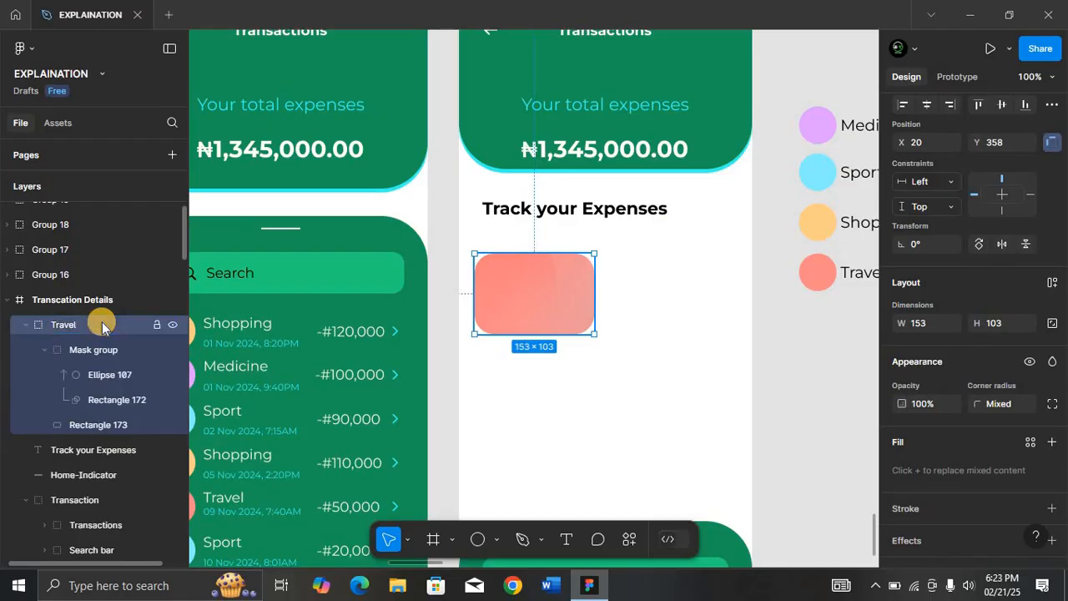
click(26, 324)
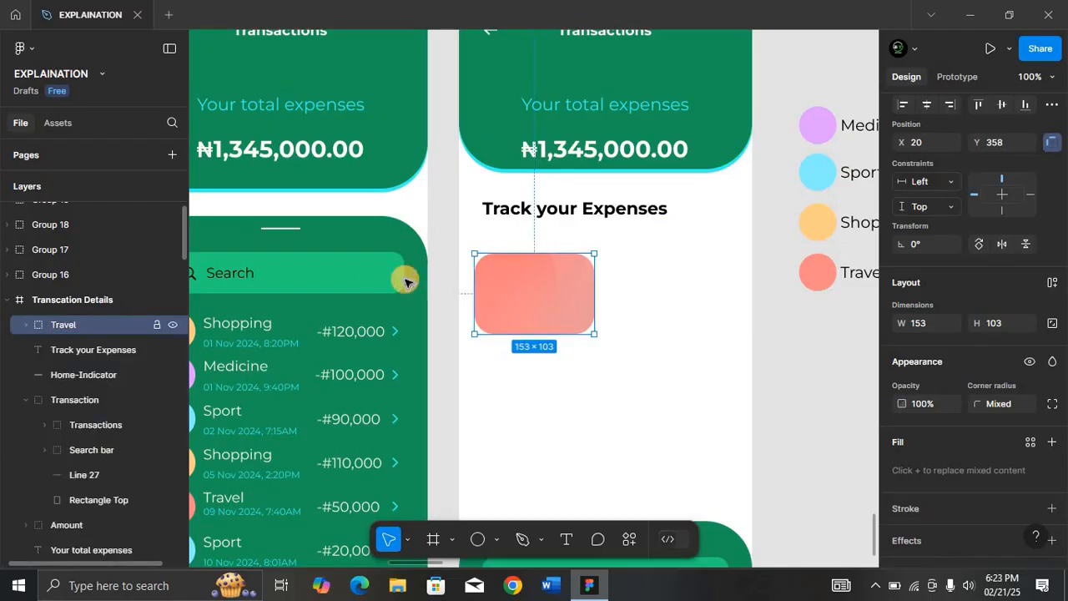
Nudge Ellipse 107 slightly lower and raise its gradient stops to 75% and 30% opacity.
ctrl+click(513, 284)
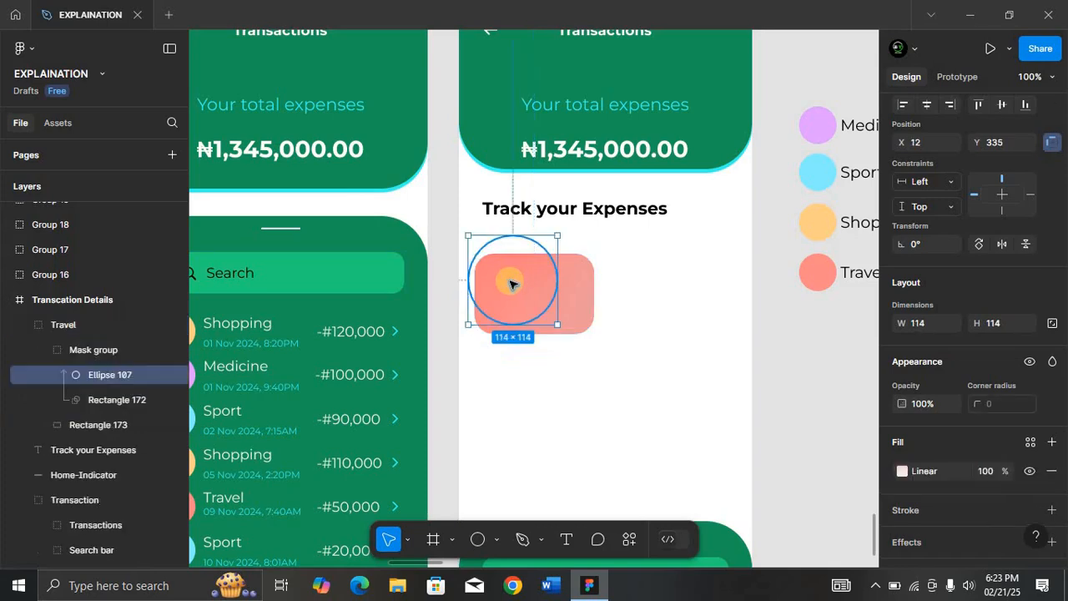
drag(512, 289, 511, 285)
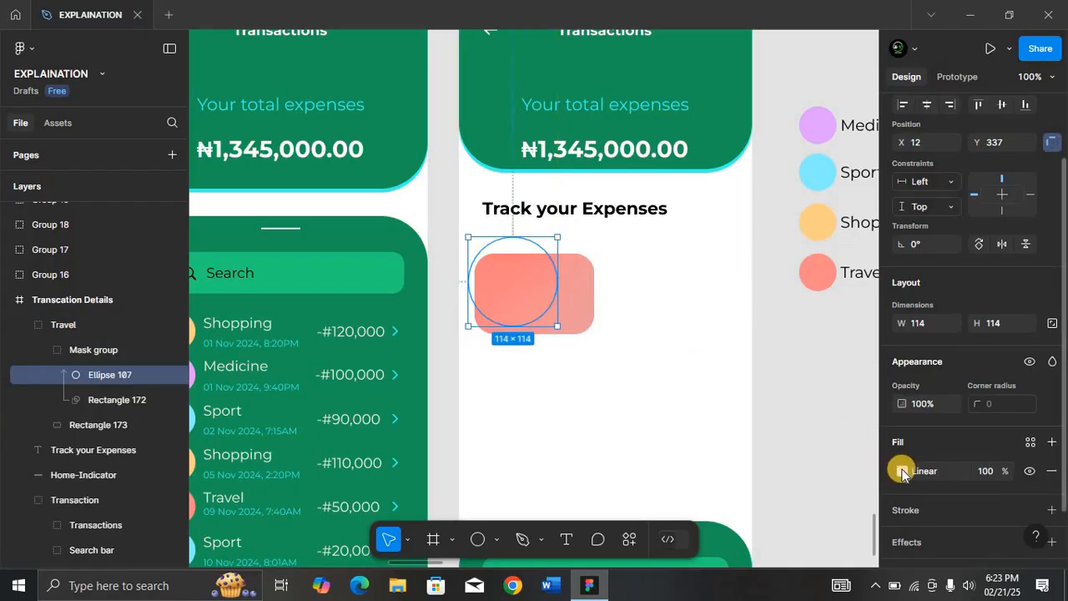
click(901, 472)
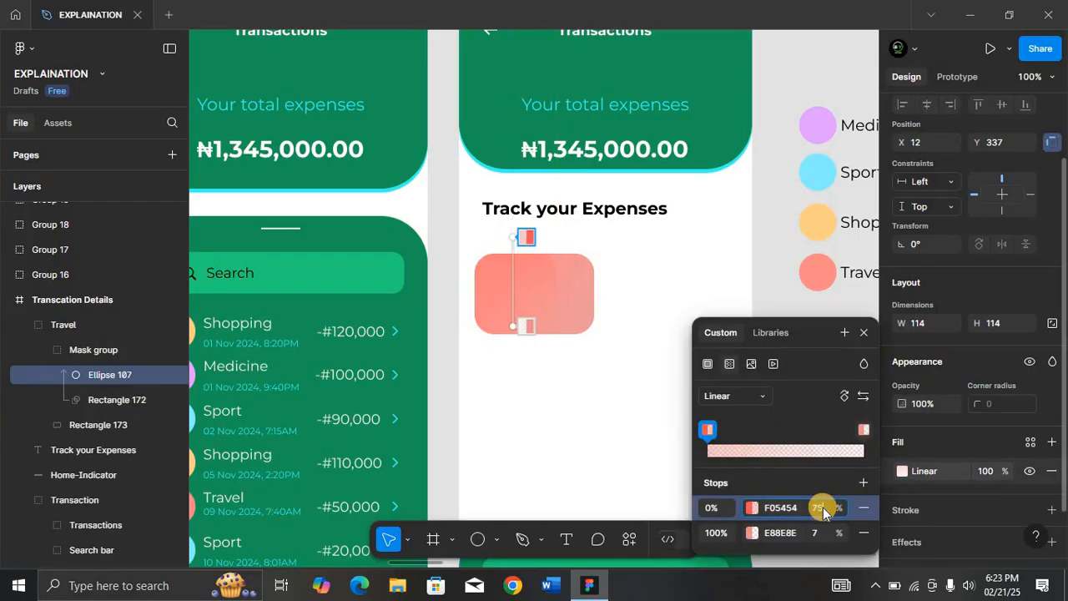
text(75)
key(Return)
click(825, 533)
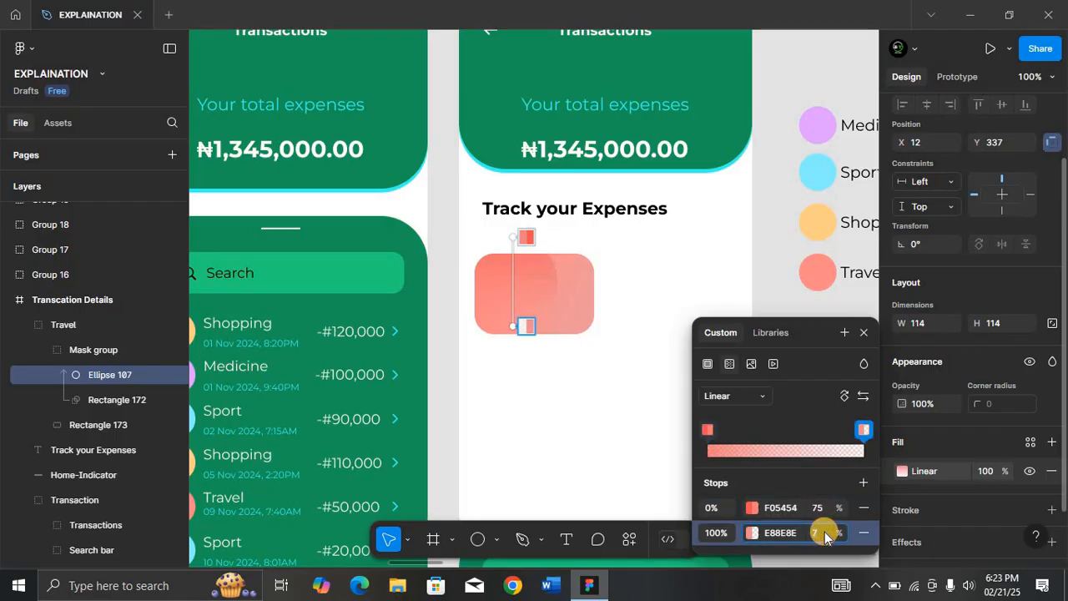
text(30)
key(Return)
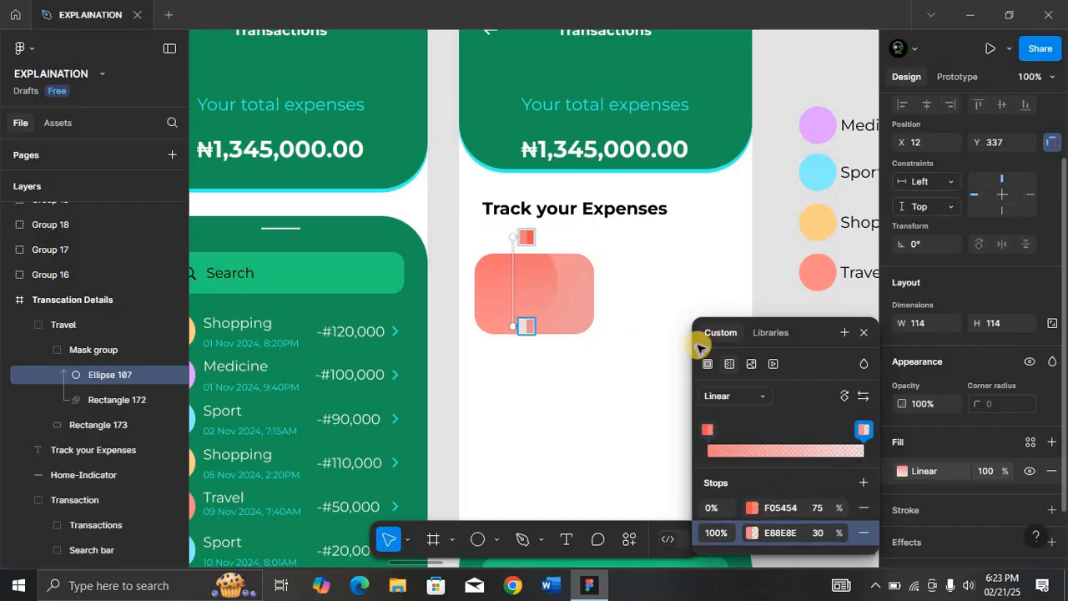
click(667, 301)
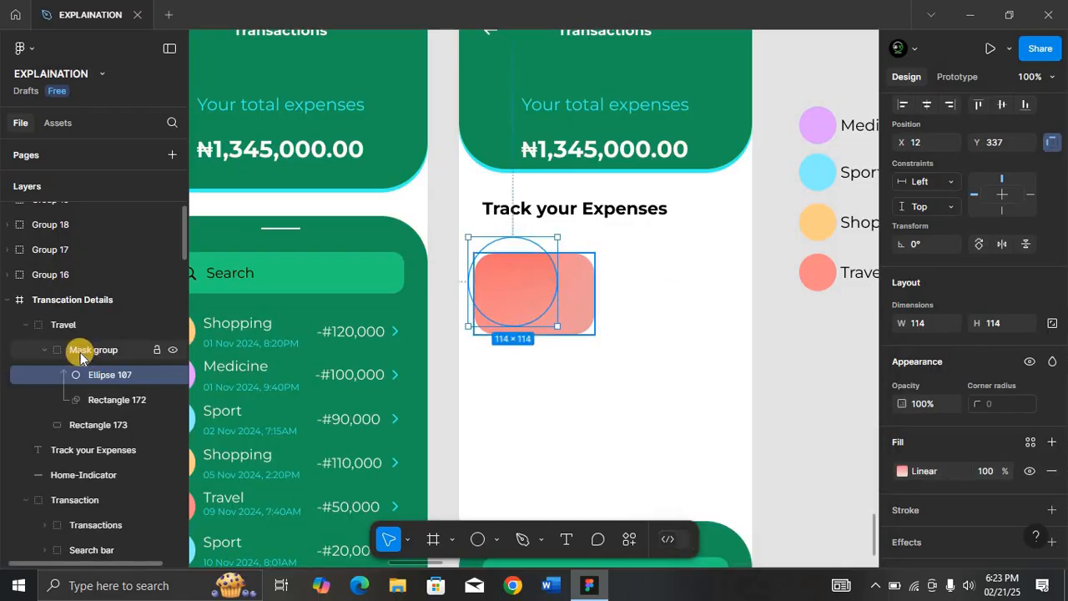
click(67, 325)
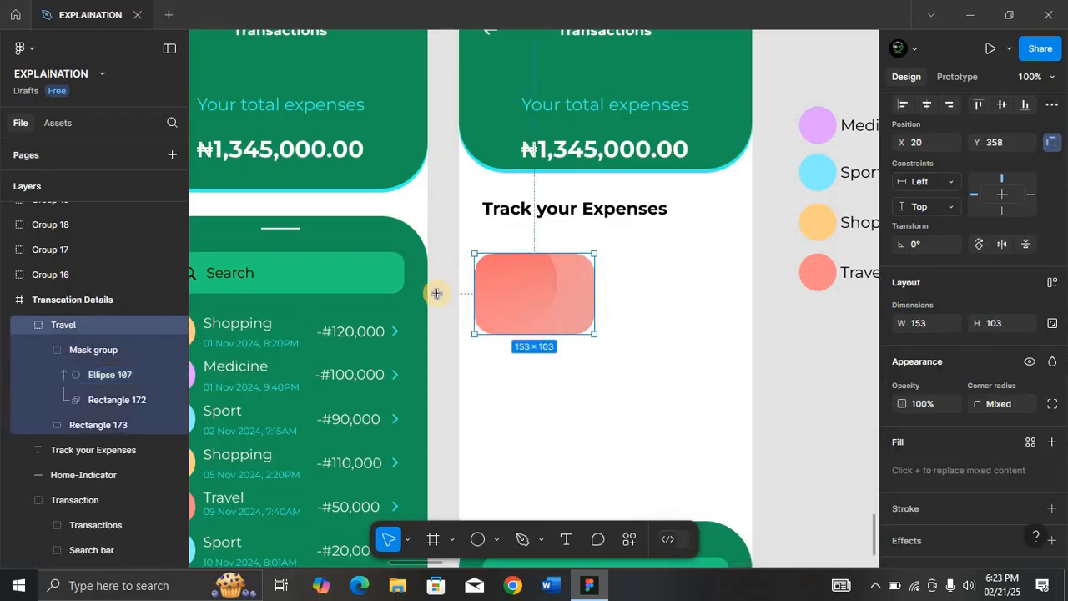
Add a 'Travel' text label near the card's top-left.
key(t)
click(499, 275)
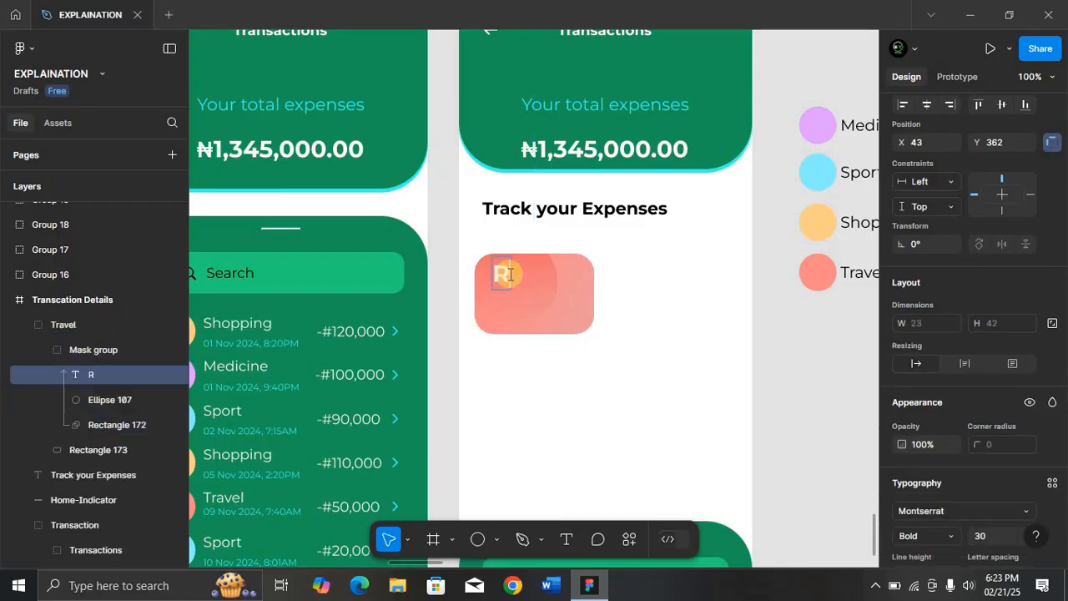
key(BackSpace)
text(Travel)
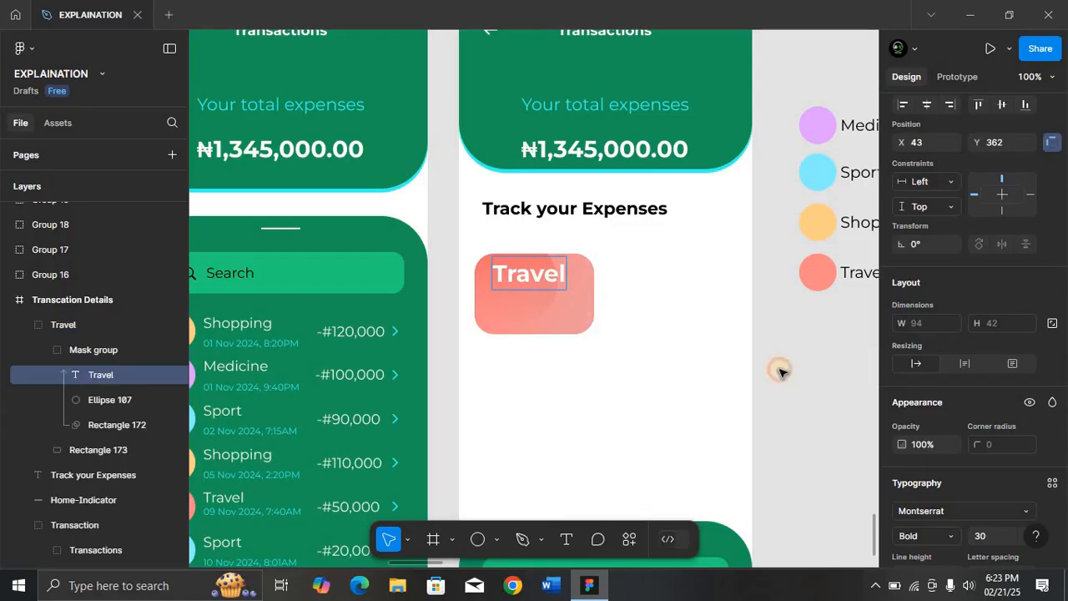
key(Escape)
Style the label Montserrat Regular 18 in dark red 800505, then duplicate it just below.
click(991, 536)
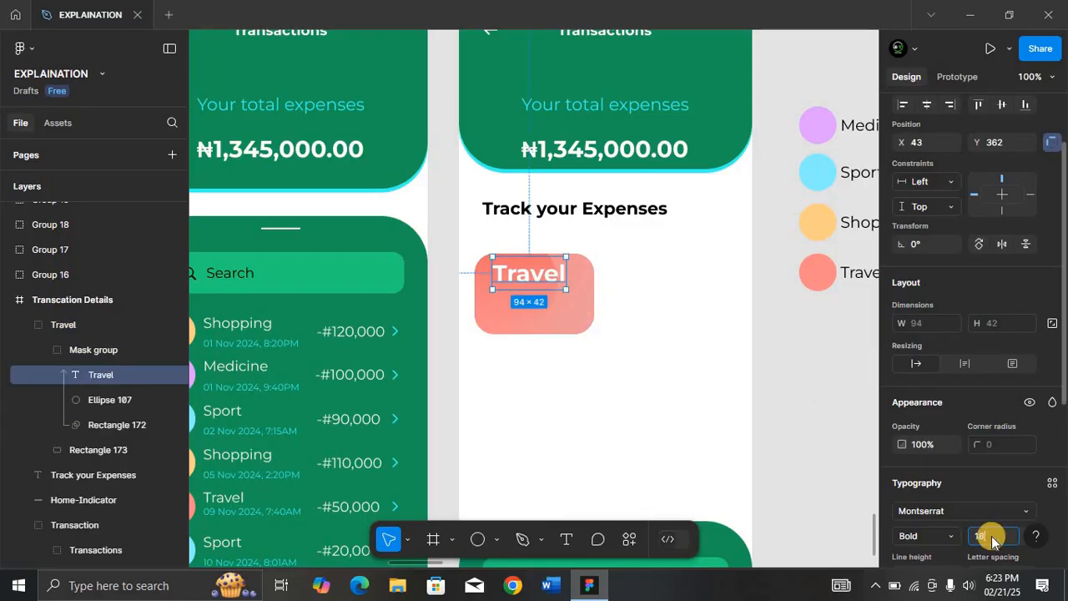
key(Return)
click(951, 535)
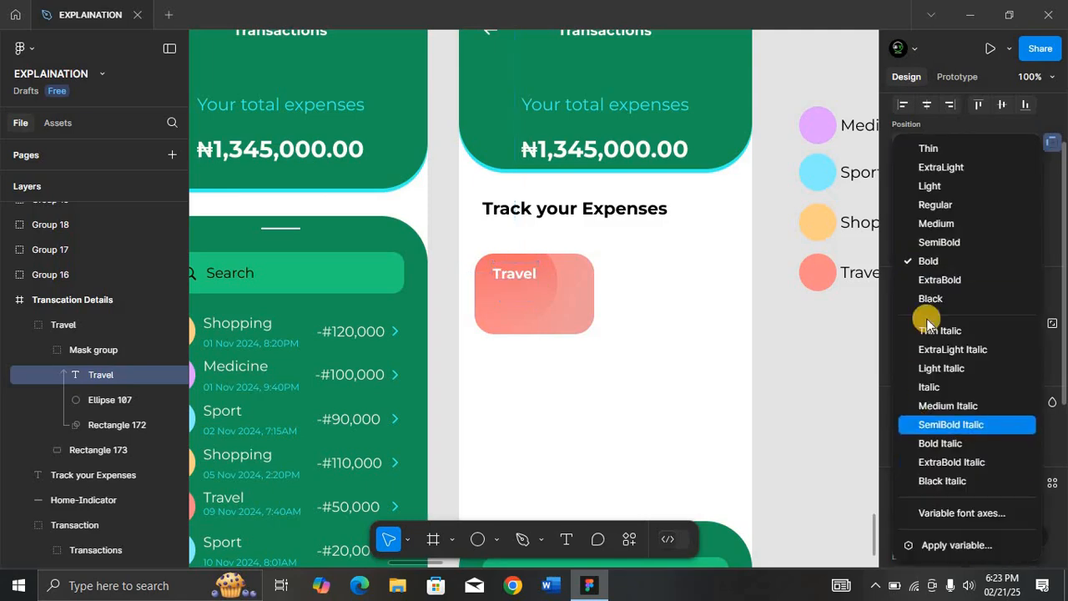
click(933, 205)
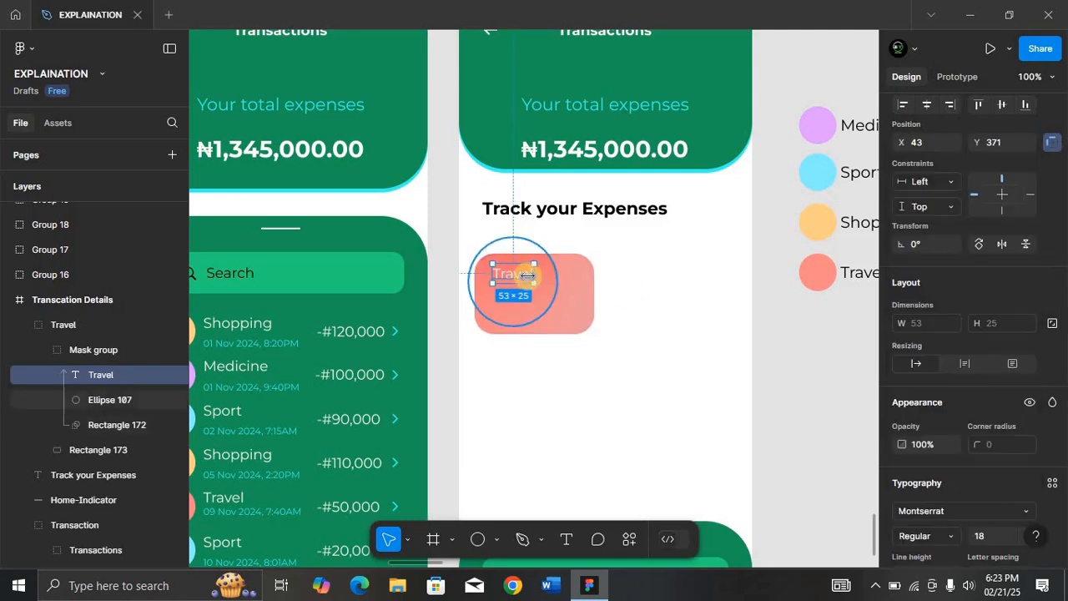
key(shift+2)
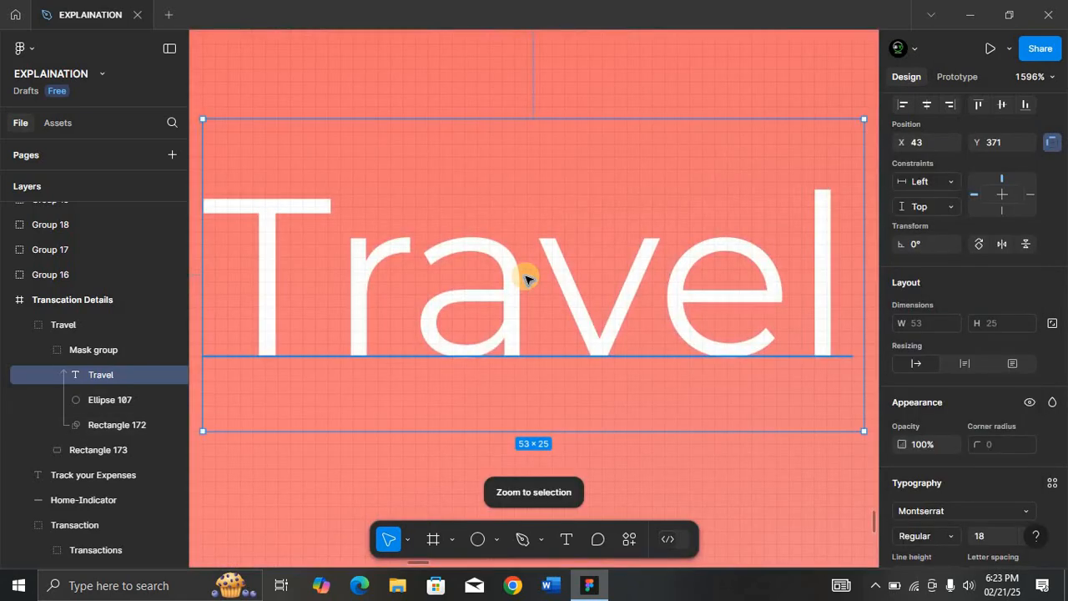
key(ctrl+minus)
key(ctrl+minus)
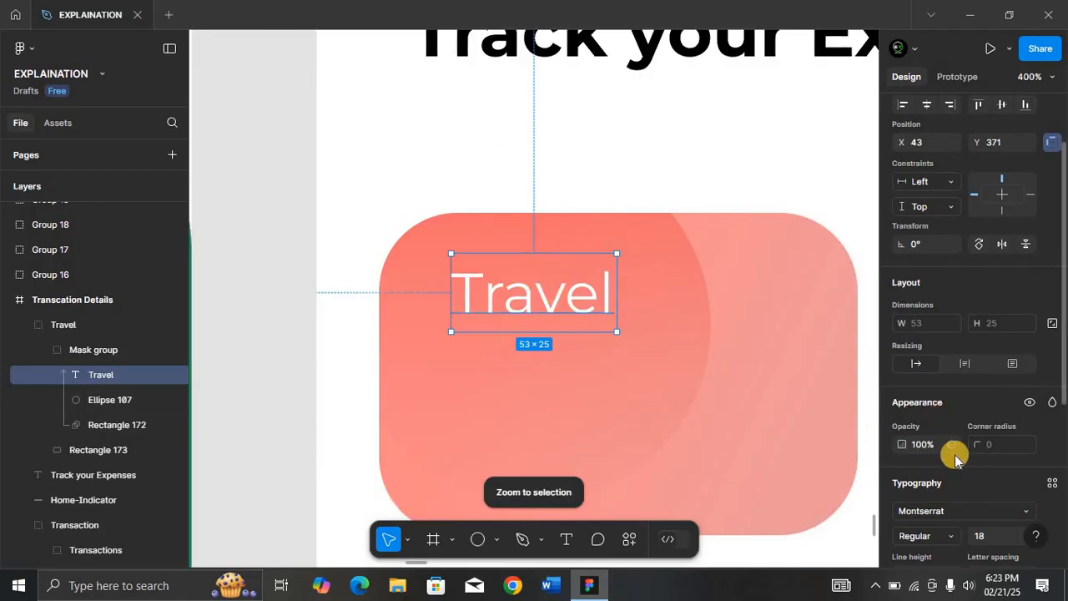
scroll(955, 457, down, 5)
click(901, 406)
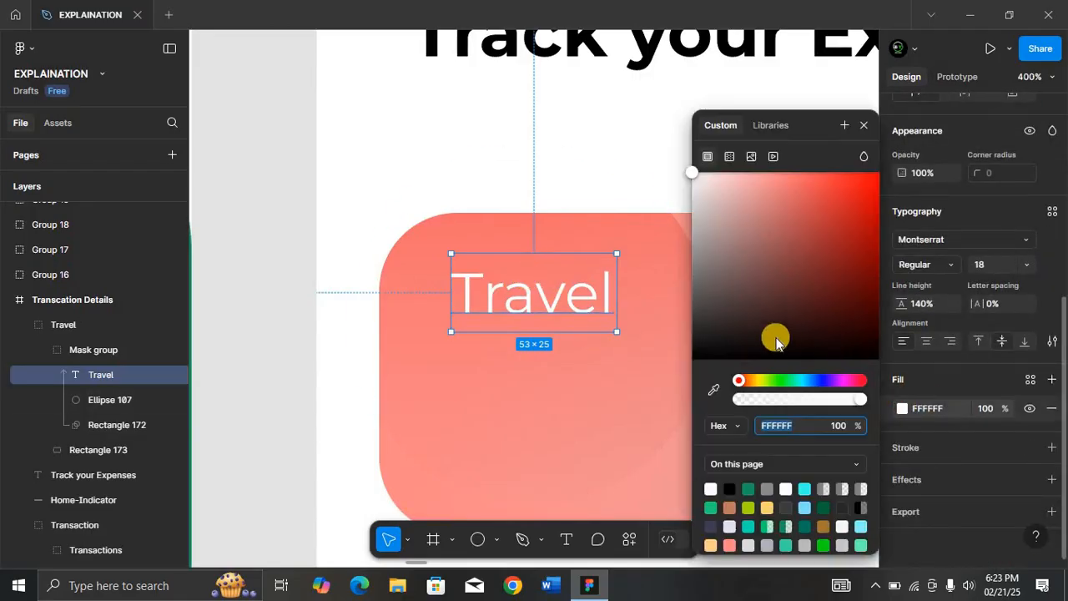
drag(731, 189, 869, 264)
click(865, 125)
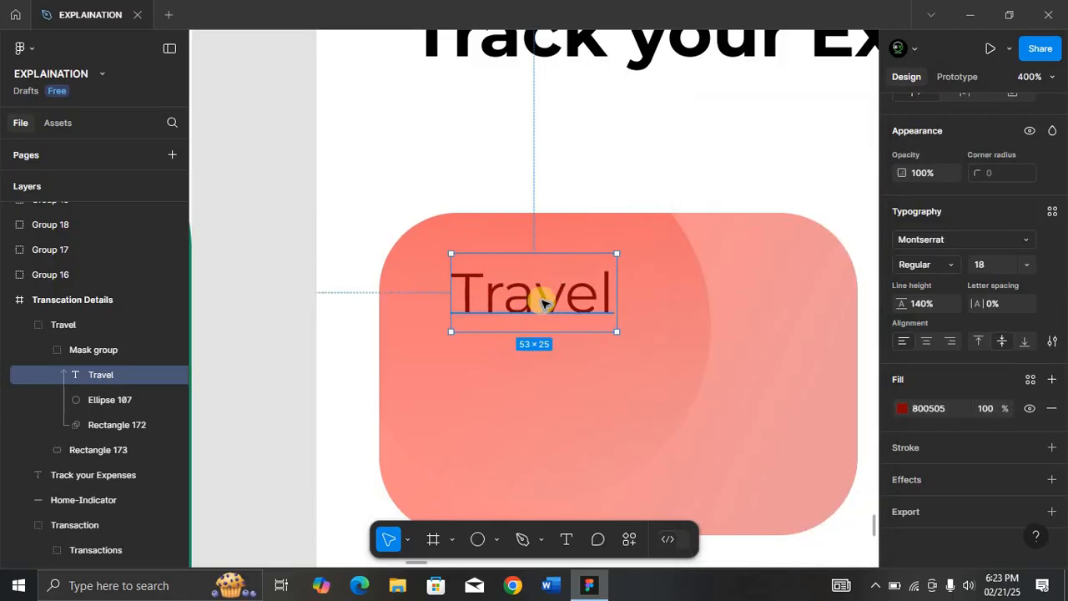
drag(543, 298, 543, 384)
Change the duplicated label to '#90,000' and make it Montserrat Bold.
double_click(543, 385)
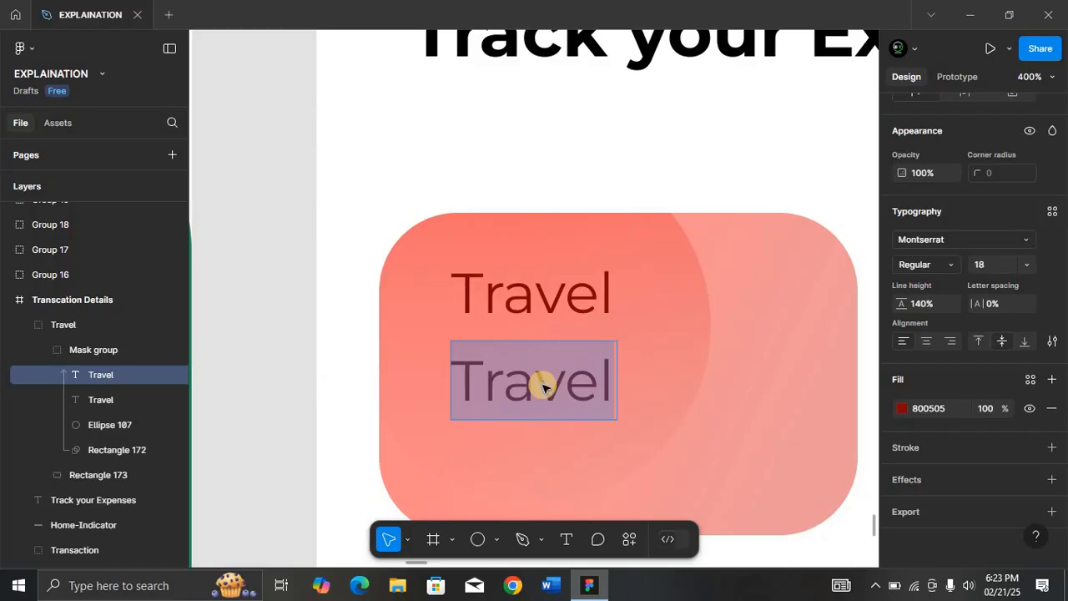
text(#)
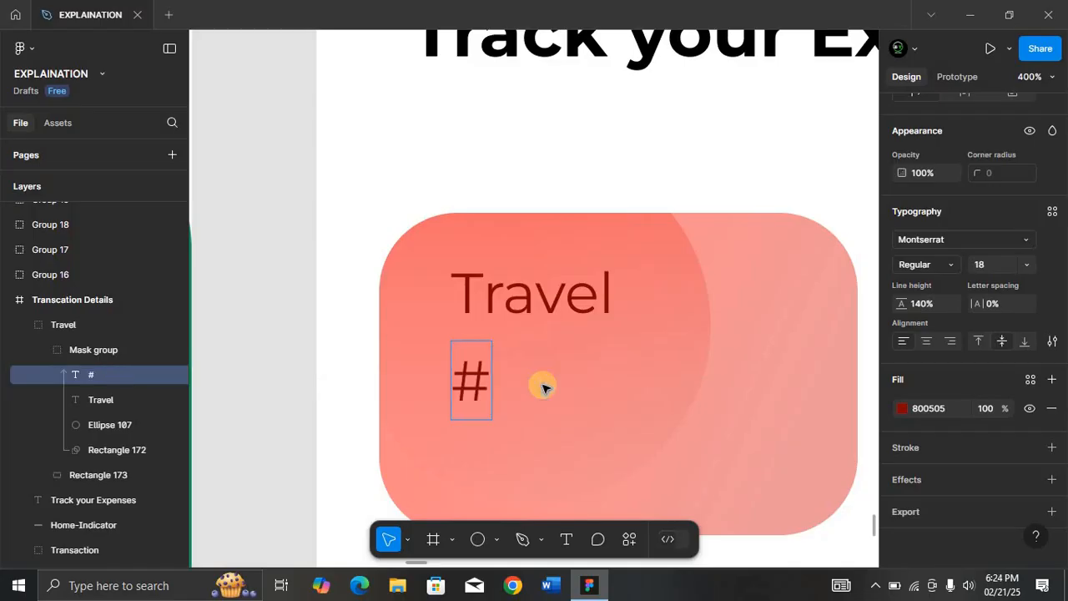
text(90)
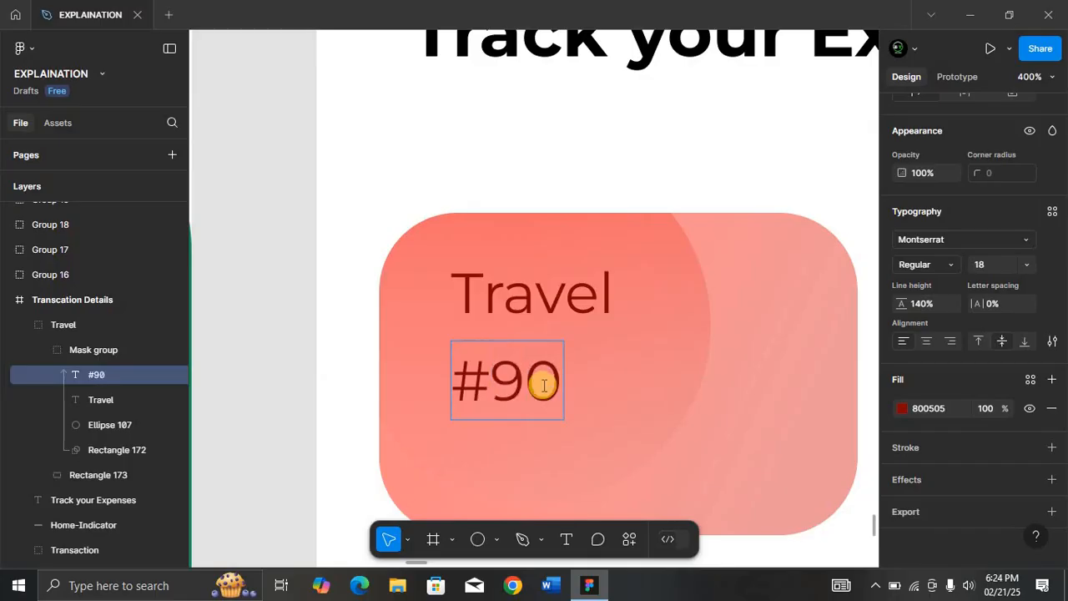
text(,000)
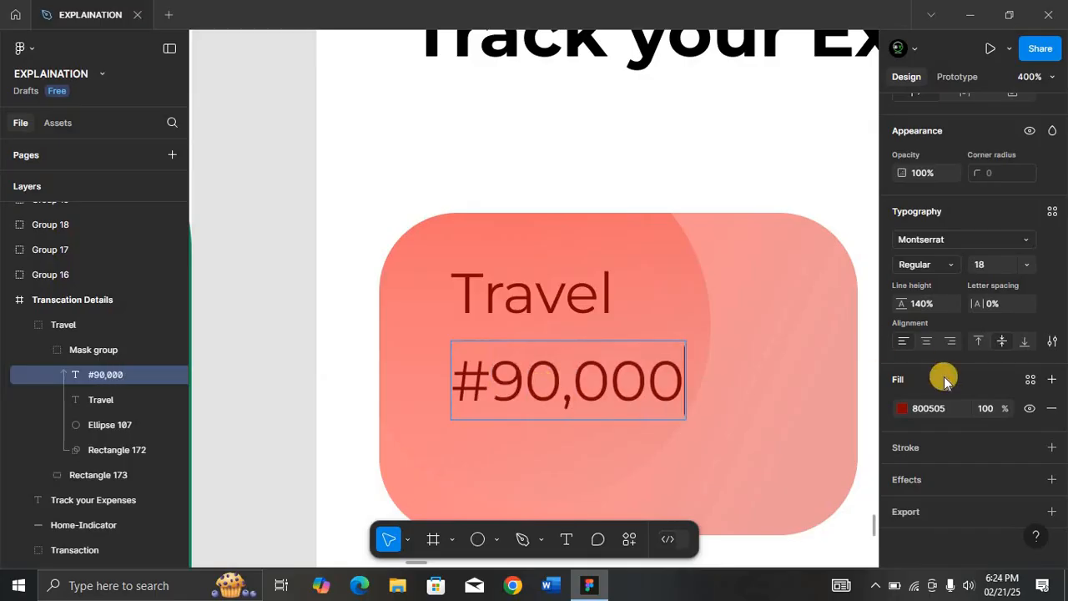
key(Escape)
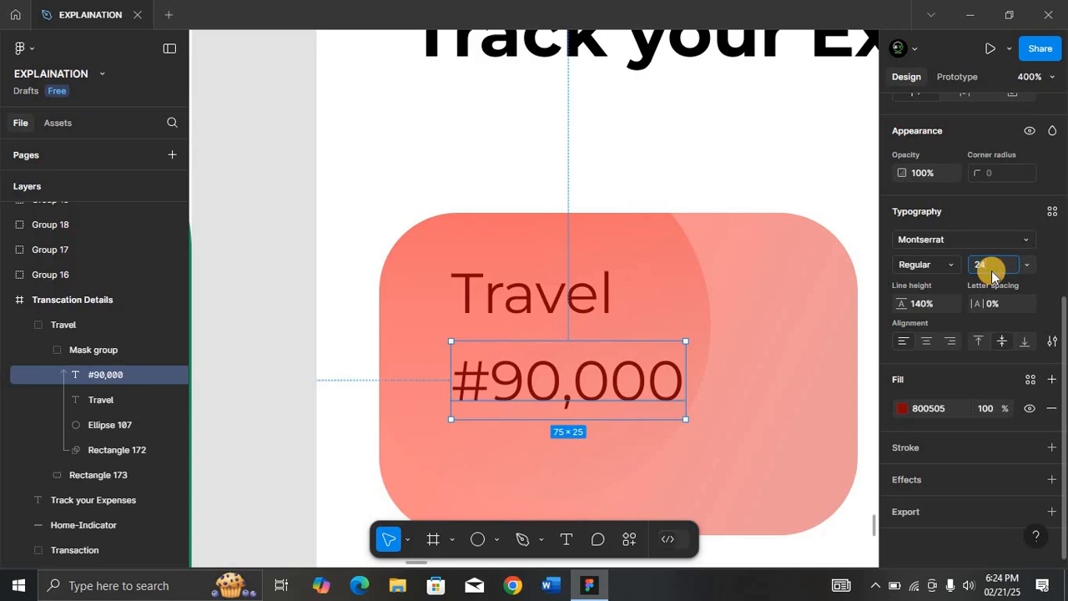
click(942, 265)
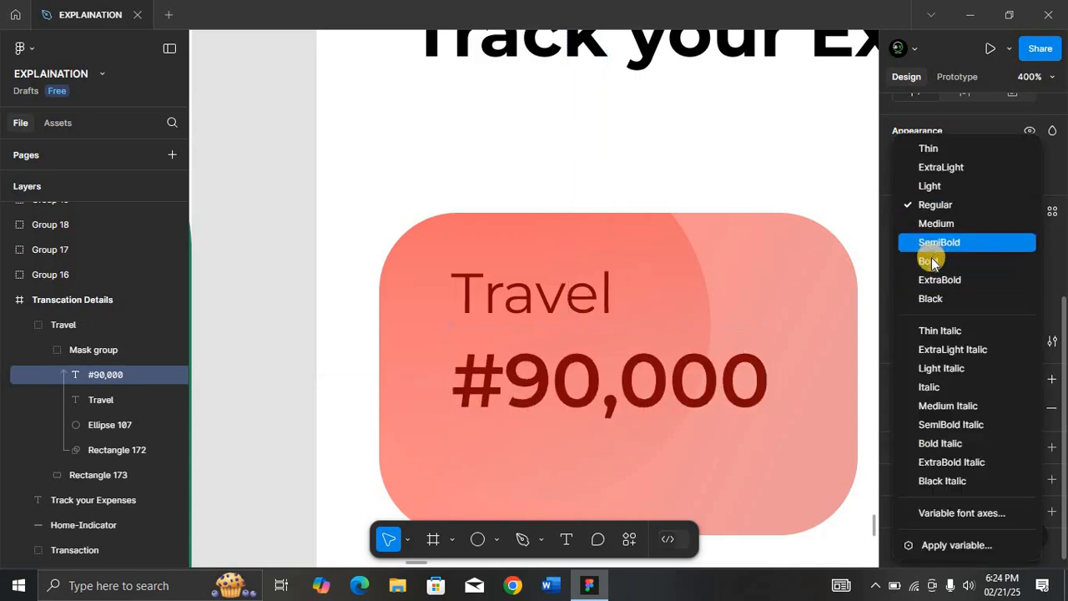
click(930, 262)
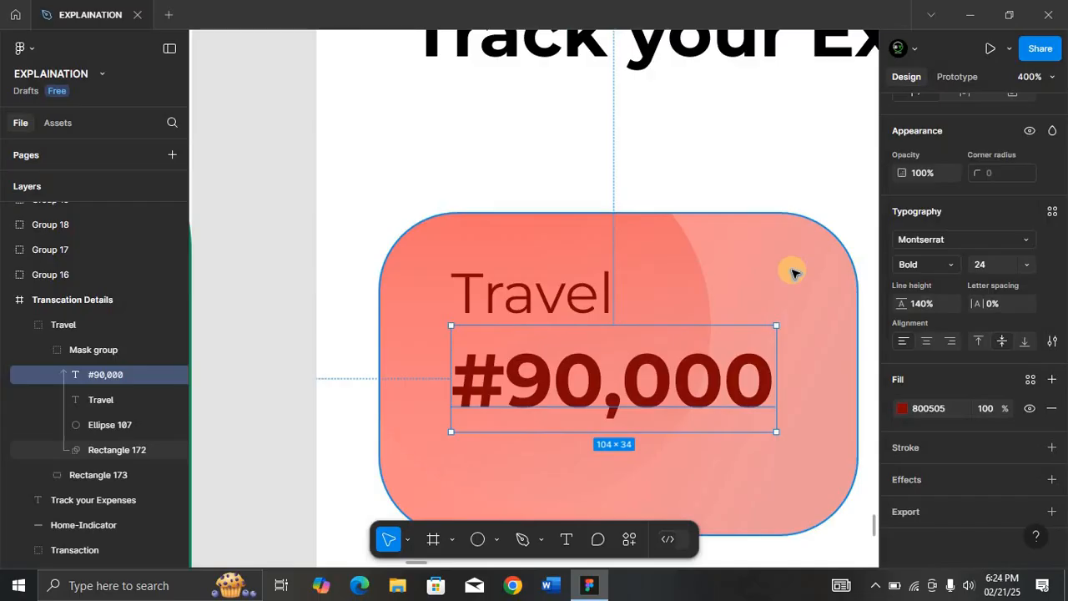
Move the #90,000 amount about 11 px lower and select it together with the Travel label.
key(shift+0)
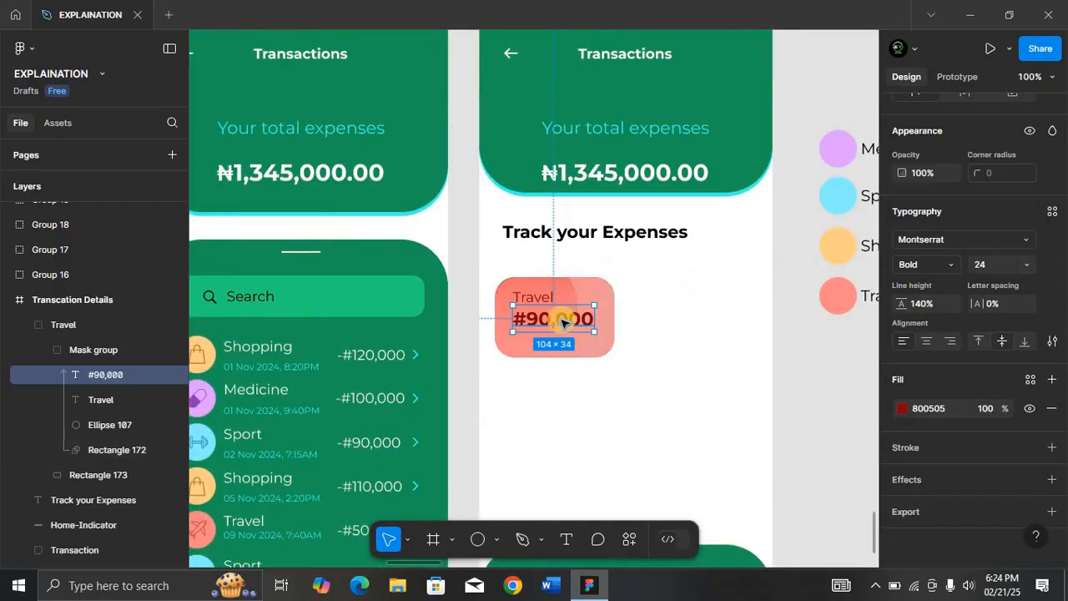
drag(561, 321, 559, 330)
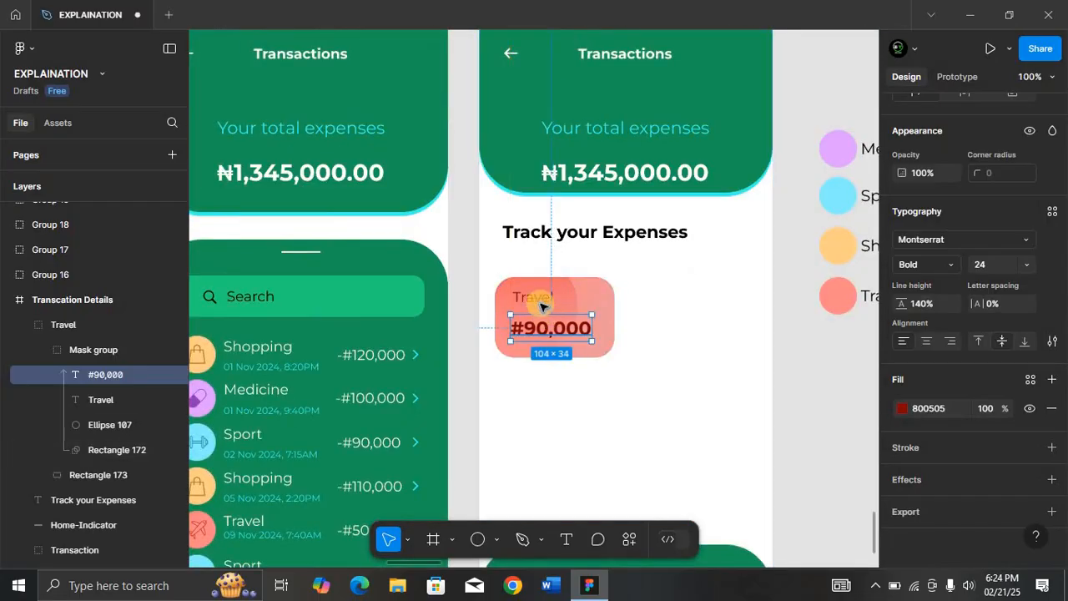
shift+click(540, 302)
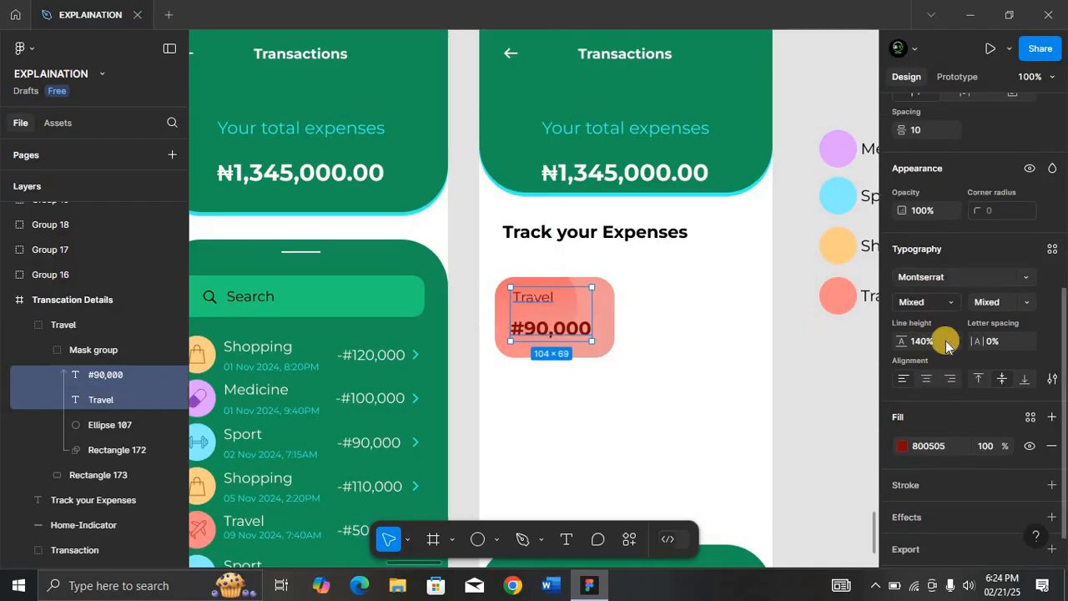
Set the spacing between the Travel label and the #90,000 amount to 5.
scroll(946, 340, down, 1)
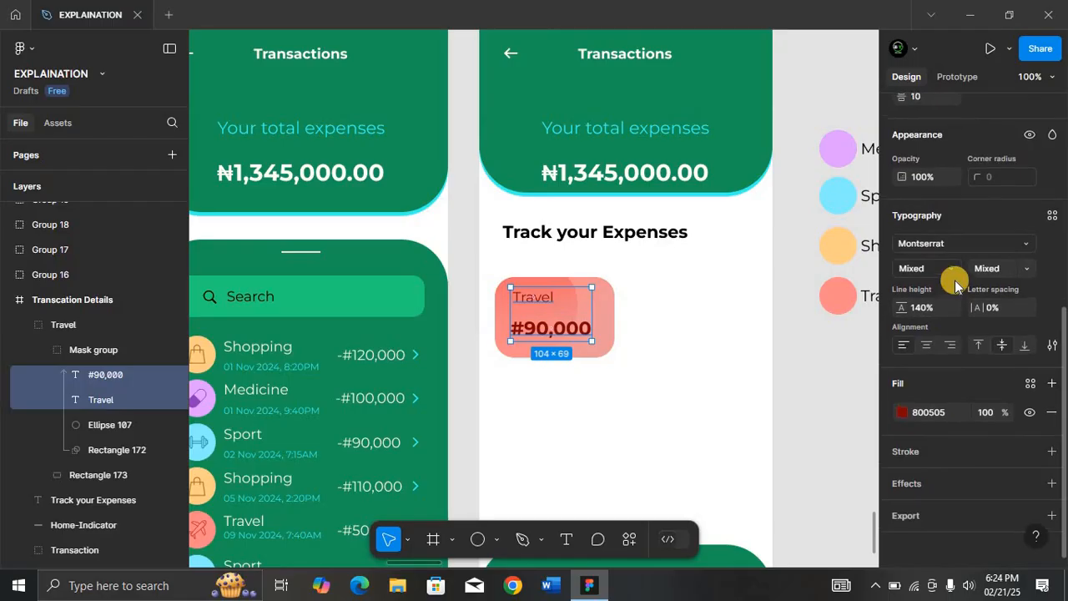
scroll(954, 281, up, 6)
click(926, 396)
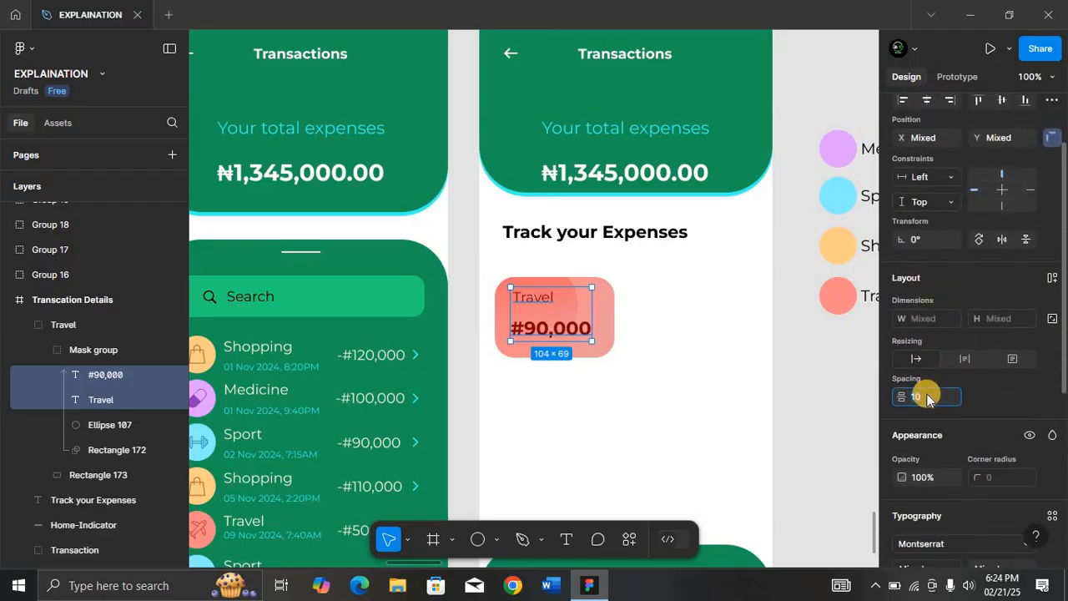
text(5)
key(Return)
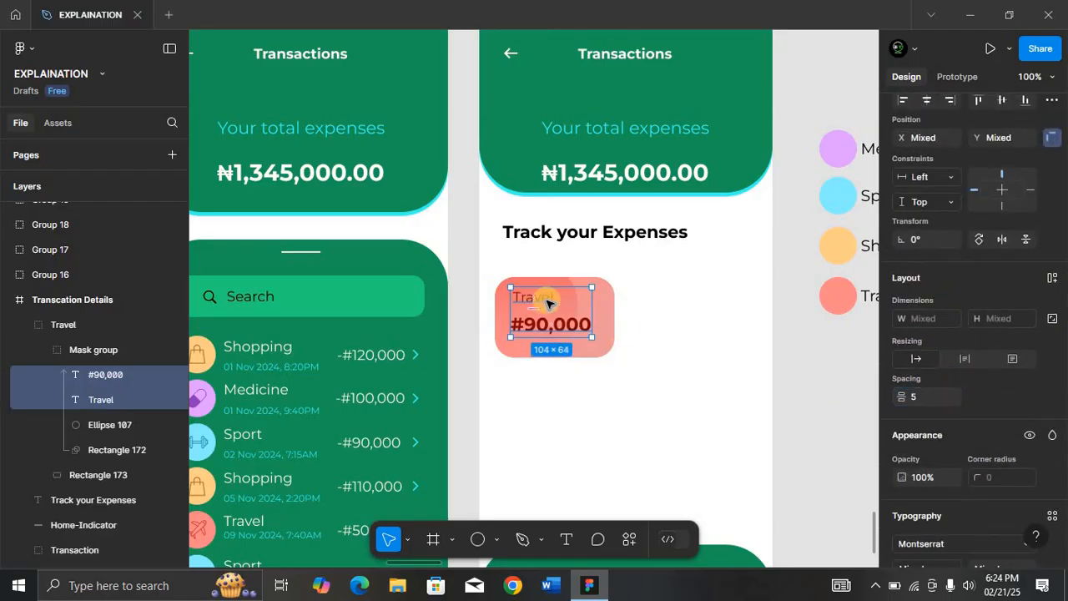
Position the text pair about 10 px from the card's left edge, then deselect it.
drag(555, 315, 493, 311)
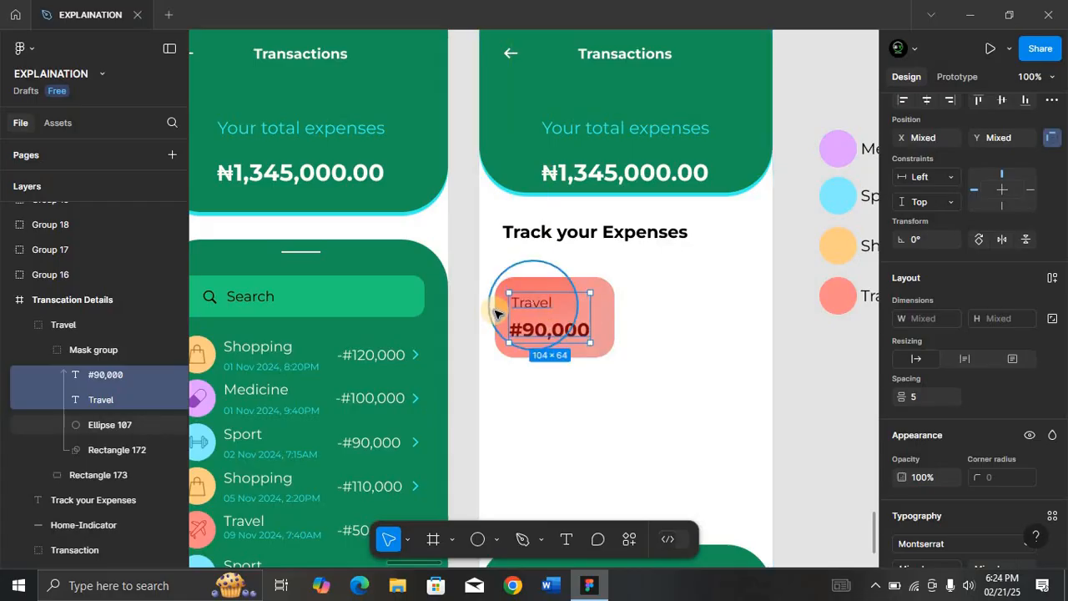
key(shift+2)
key(ctrl+minus)
key(ctrl+minus)
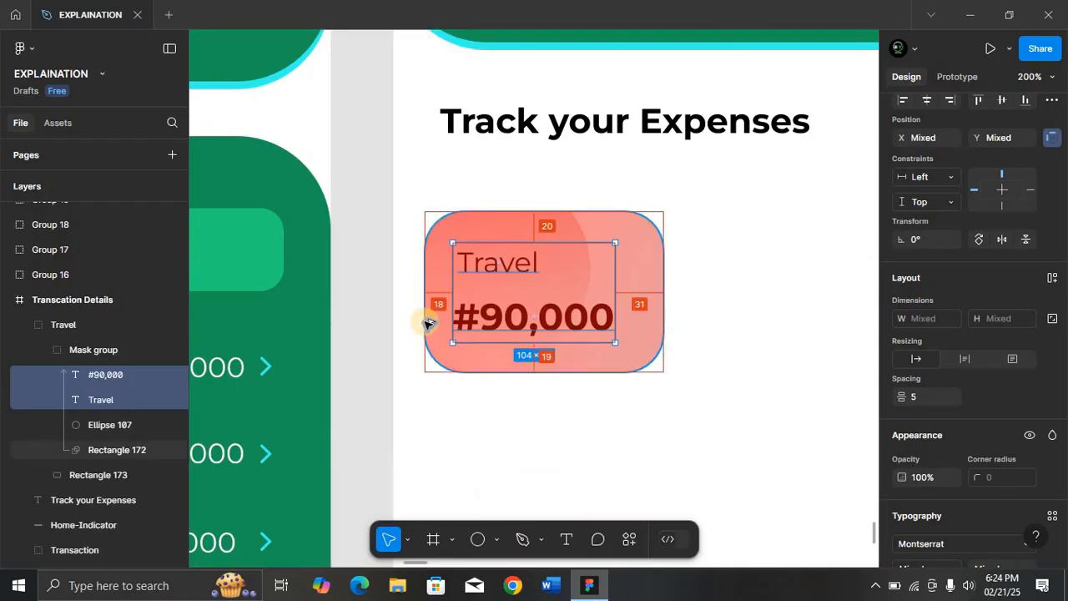
key(shift+Left)
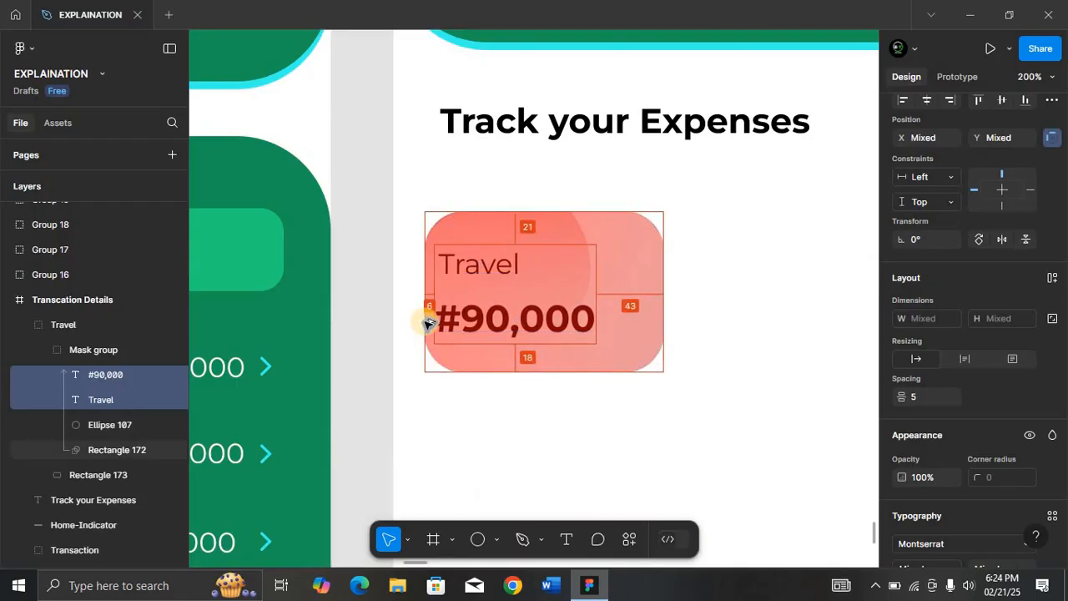
key(Right)
key(Right)
key(Right)
key(Right)
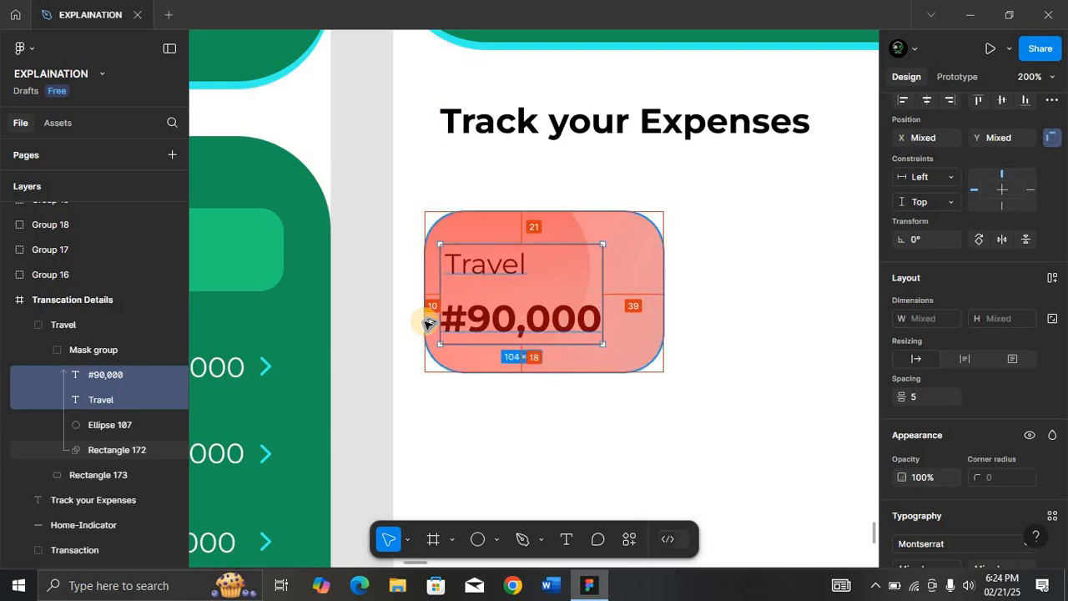
key(Up)
key(Up)
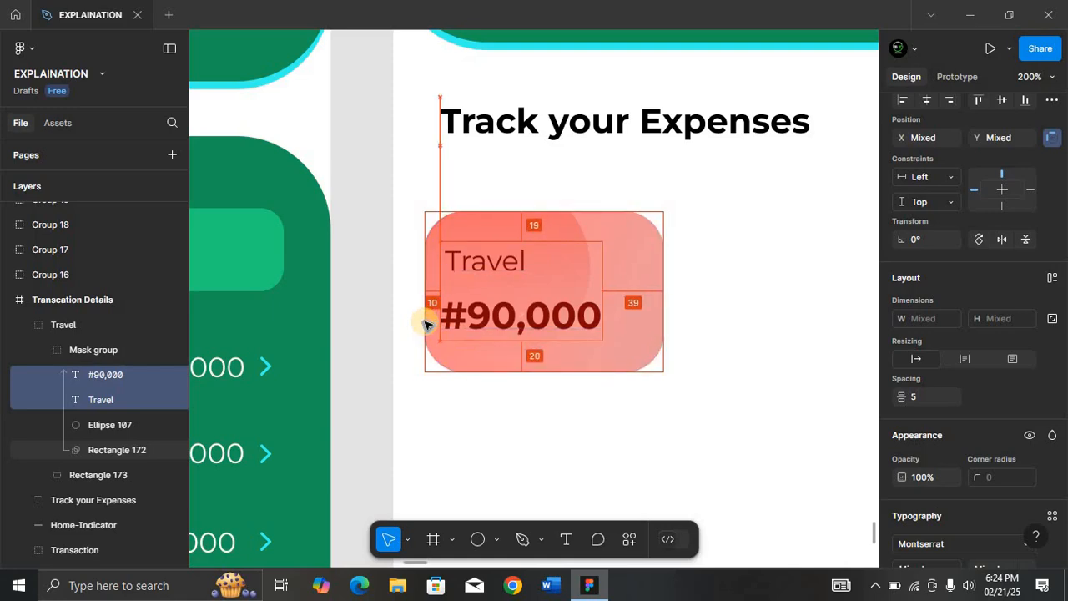
click(701, 280)
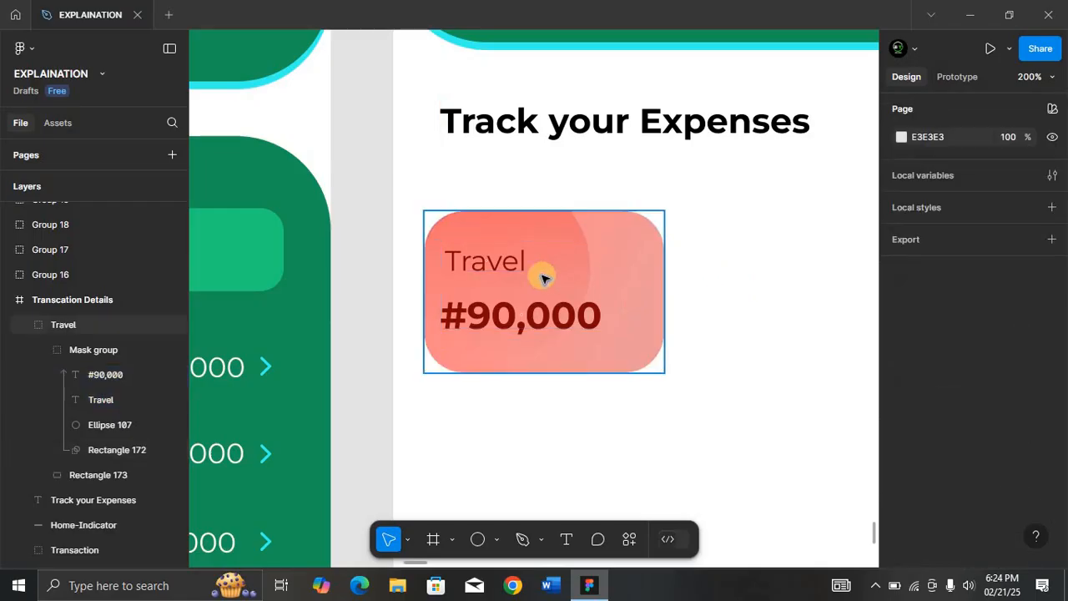
Move the Travel and #90,000 layers out of the mask group into the Travel group, then zoom to 100%.
drag(418, 191, 659, 388)
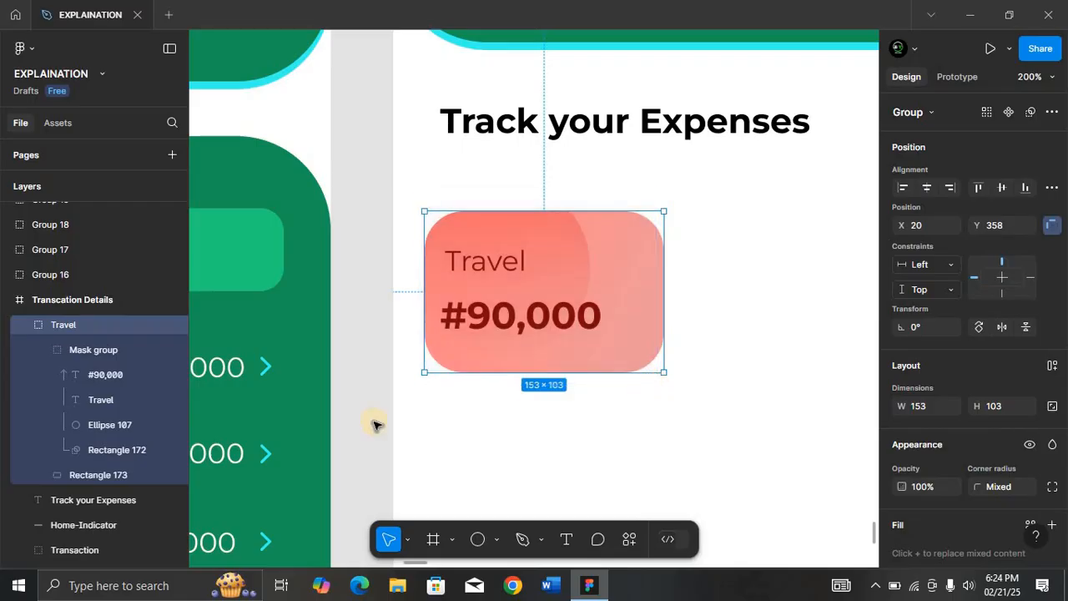
click(111, 401)
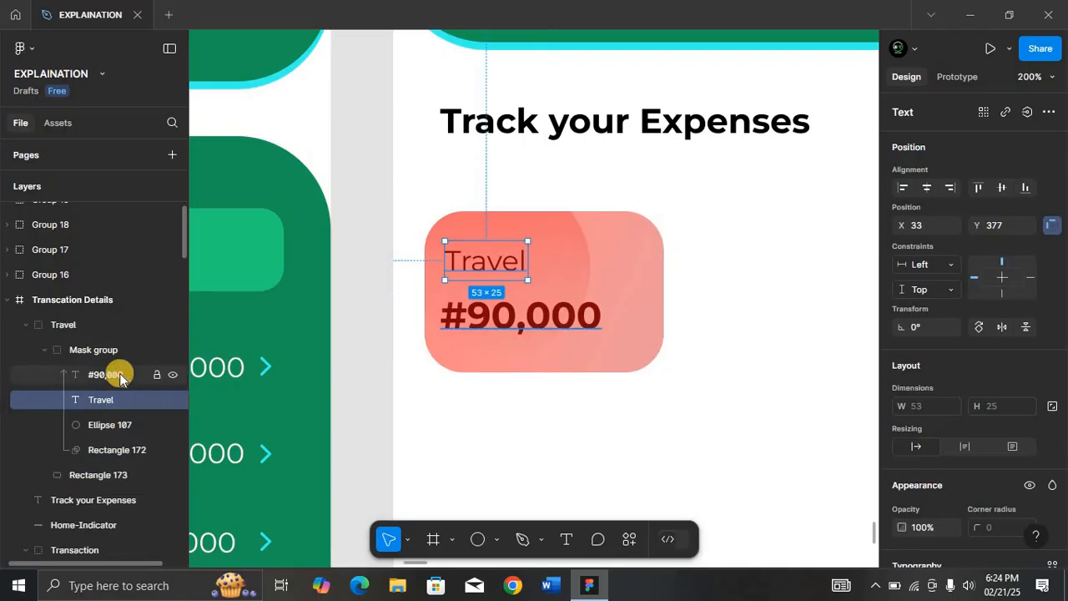
shift+click(119, 378)
drag(112, 375, 124, 341)
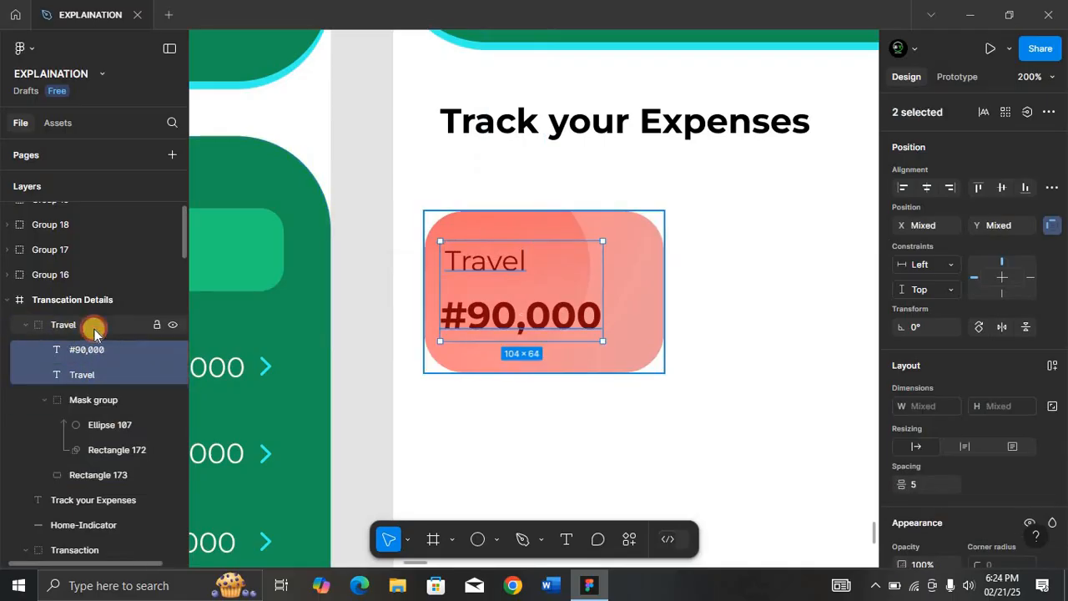
click(94, 332)
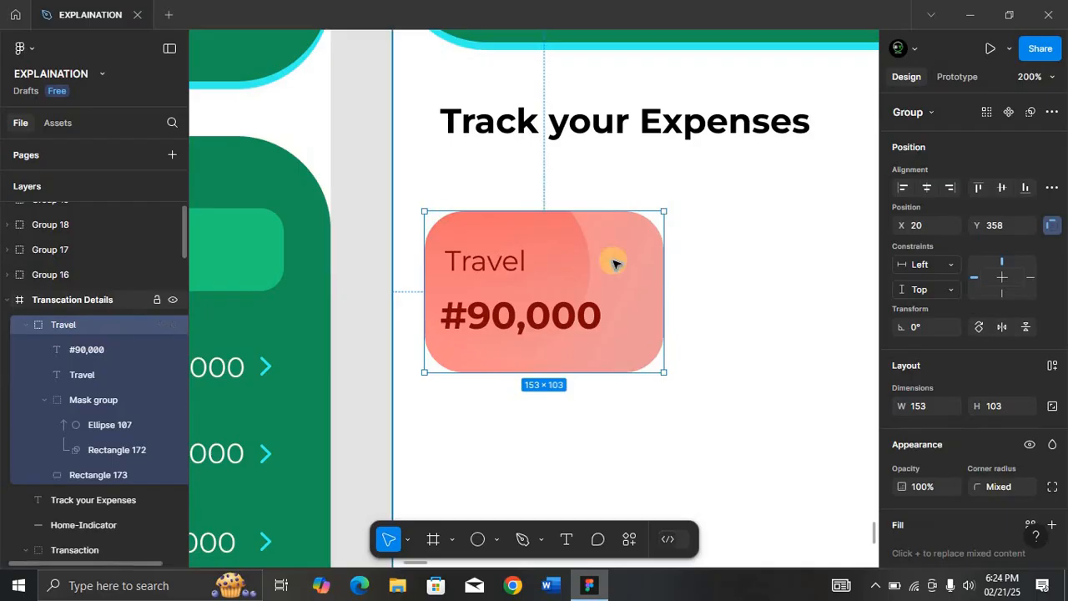
click(26, 331)
key(shift+0)
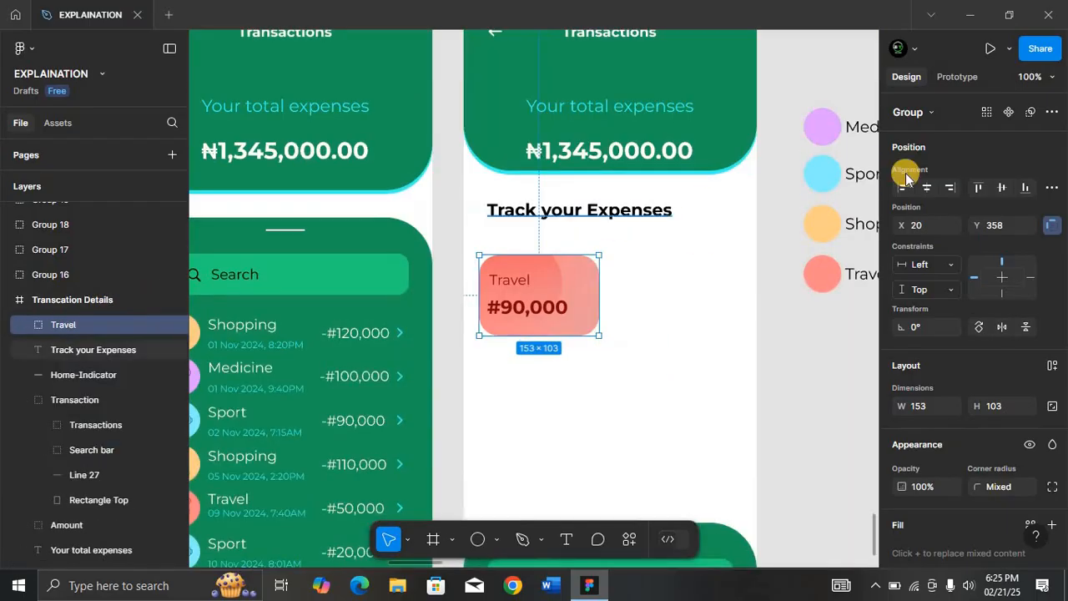
Alt-drag copies of the Travel card to the right and below.
scroll(805, 193, right, 3)
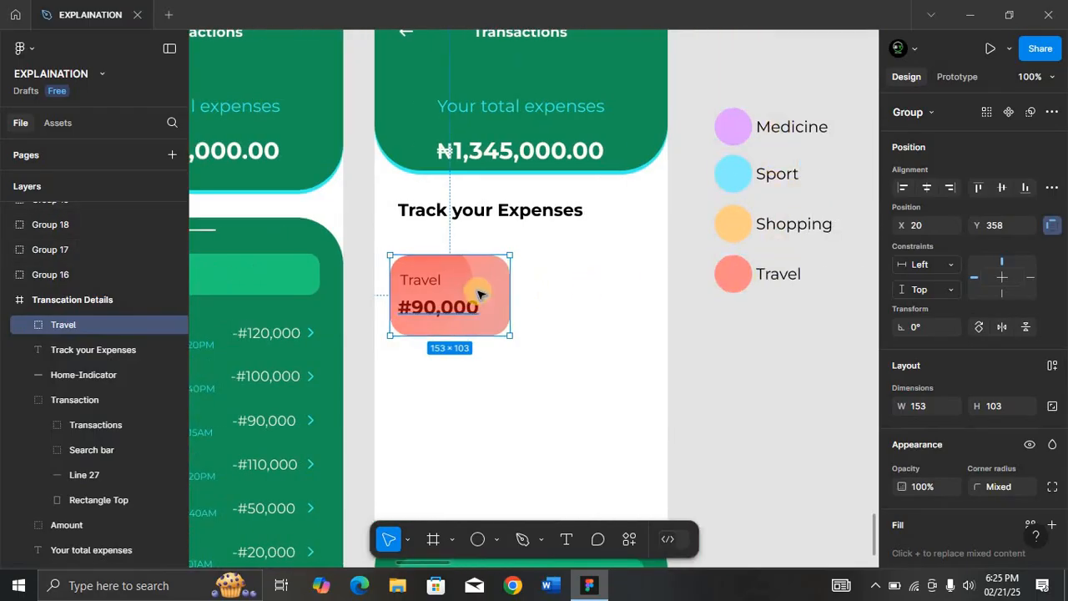
drag(478, 292, 609, 295)
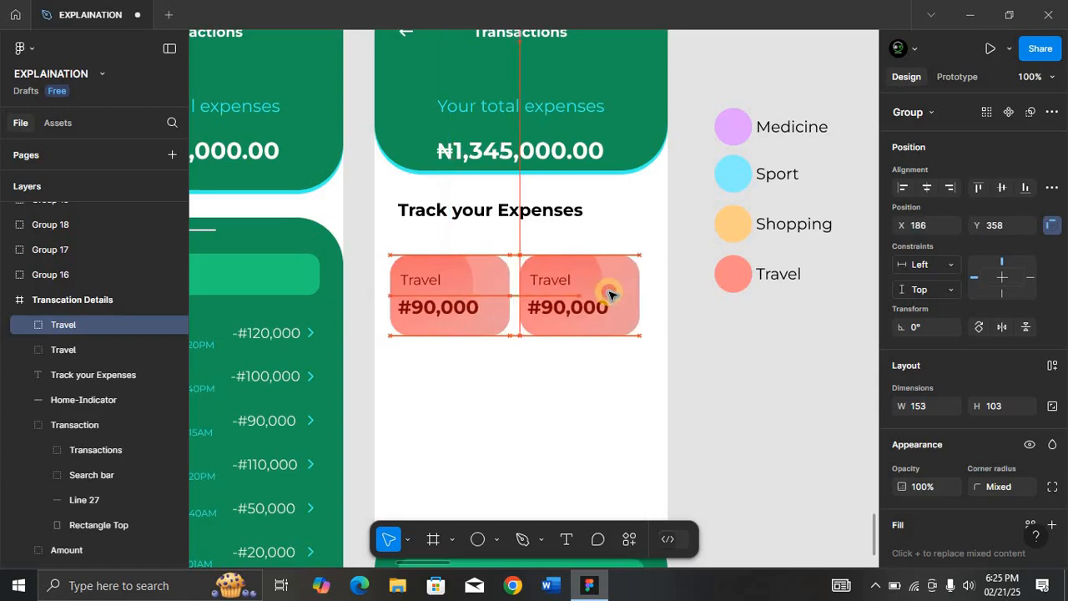
drag(484, 307, 609, 390)
Give the four cards 9 px gaps, center them horizontally, and nudge them under the heading.
click(495, 310)
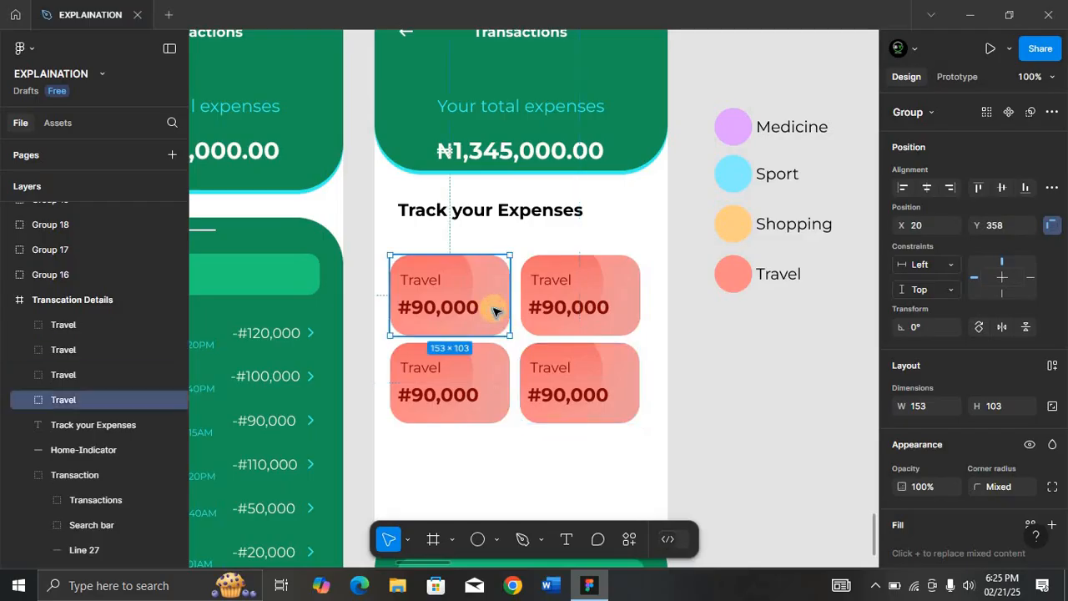
shift+click(590, 298)
shift+click(484, 367)
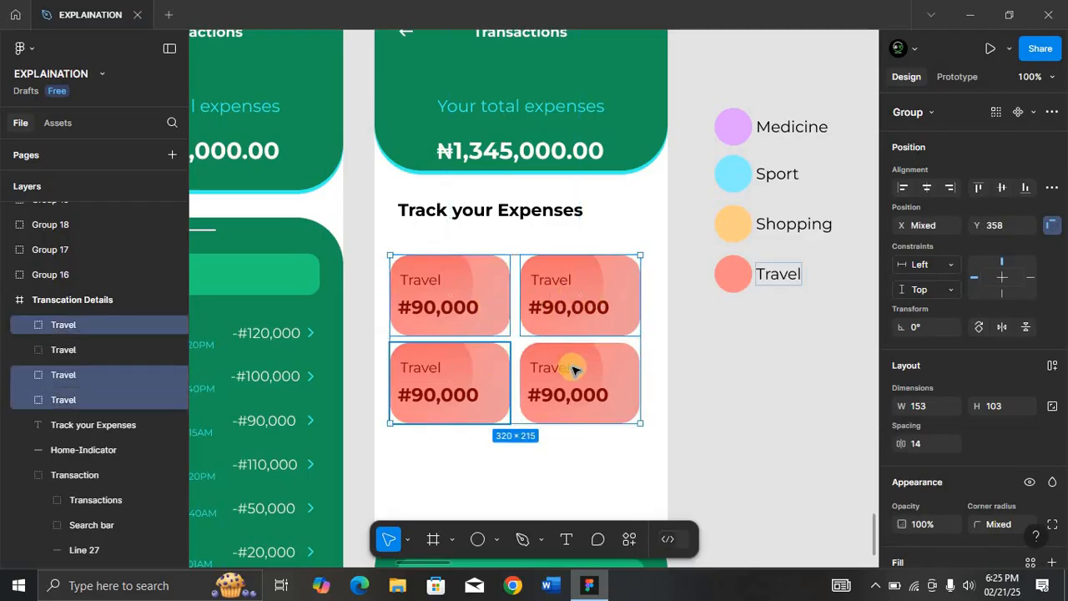
shift+click(590, 369)
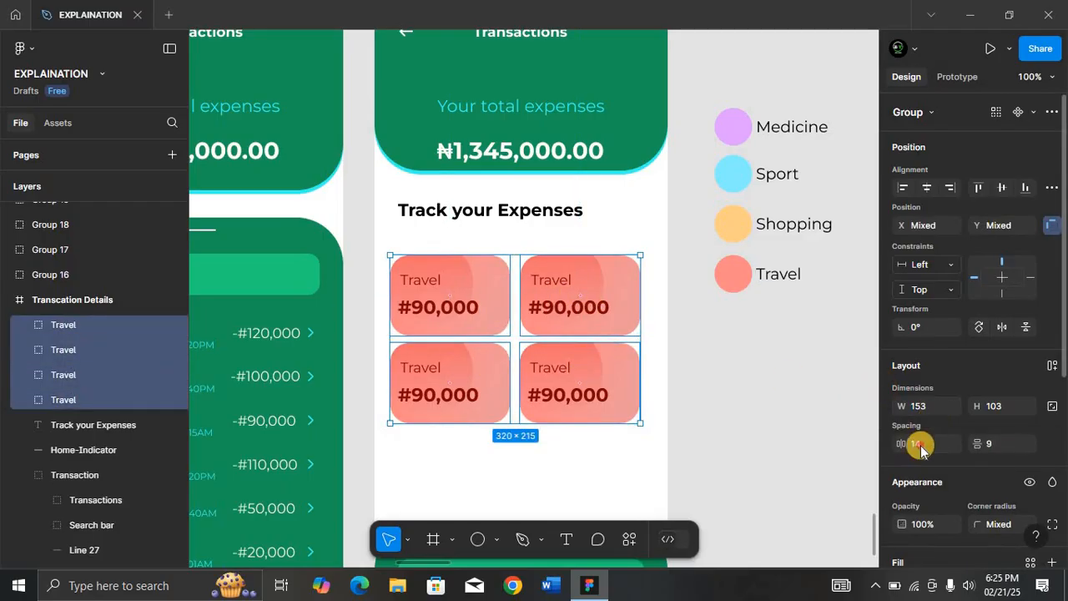
text(9)
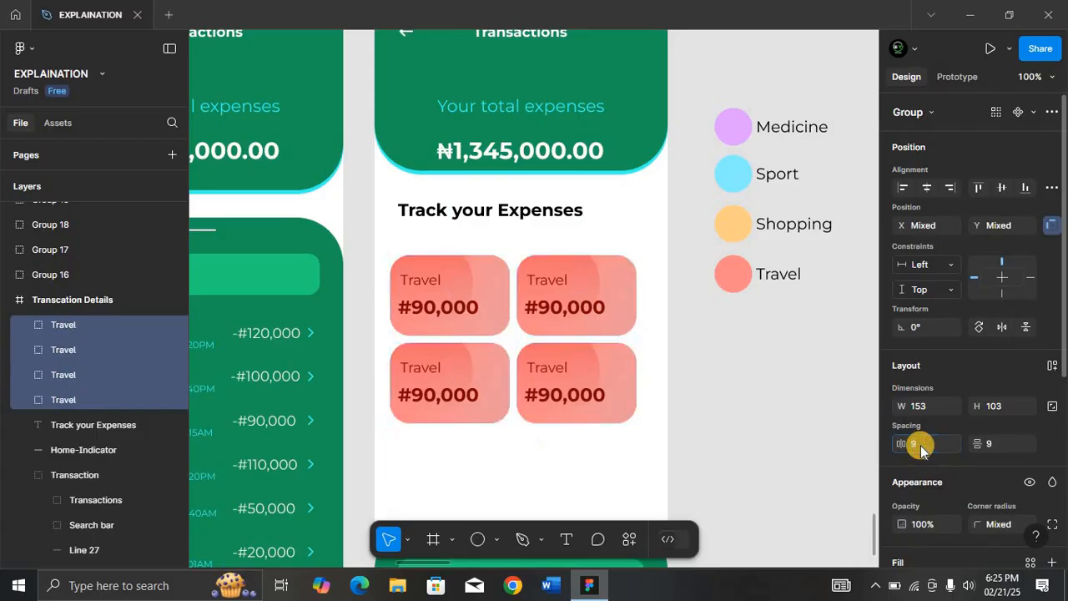
click(1001, 443)
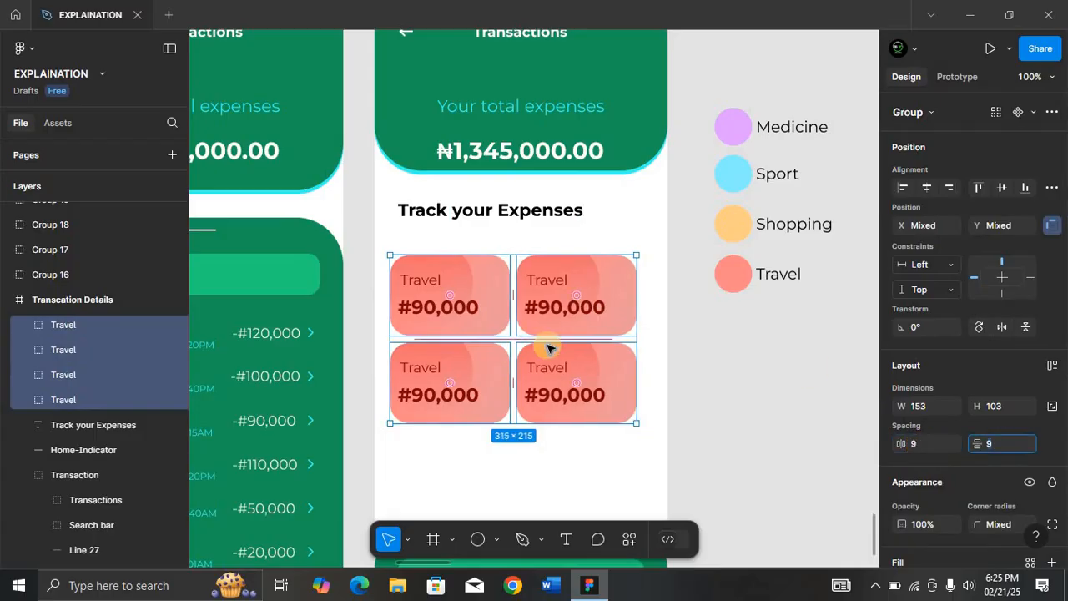
click(927, 188)
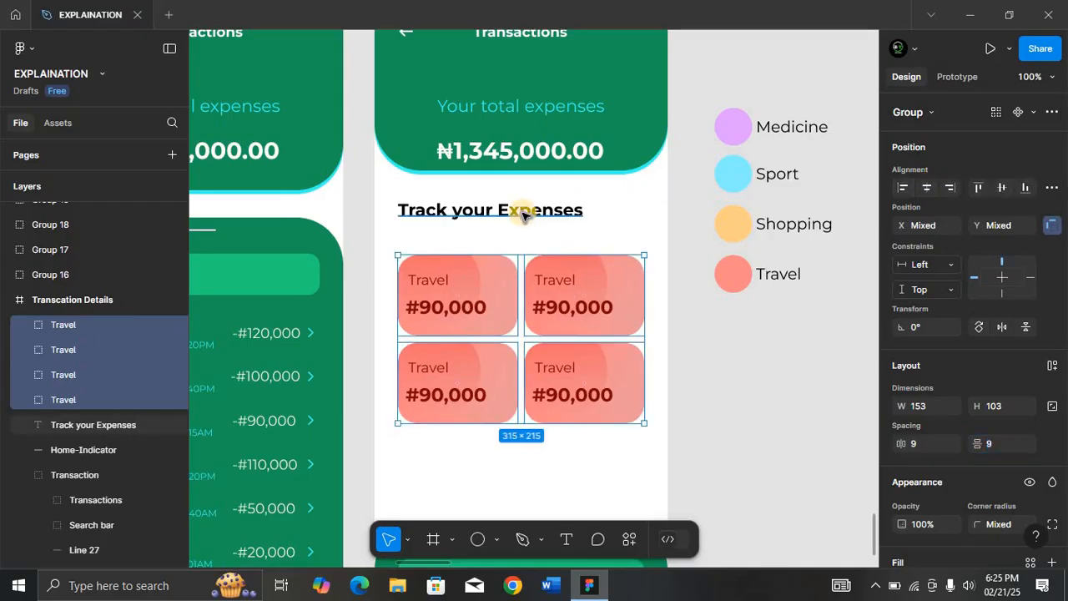
key(alt+Up)
key(alt+Up)
key(alt+Up)
key(alt+Up)
key(alt+Up)
key(alt+Up)
key(alt+Up)
key(alt+Up)
key(alt+Up)
key(alt+Up)
key(alt+Up)
key(alt+Up)
key(alt+Up)
key(alt+Up)
key(alt+Up)
key(alt+Up)
key(alt+Up)
key(alt+Up)
key(alt+Up)
key(alt+Up)
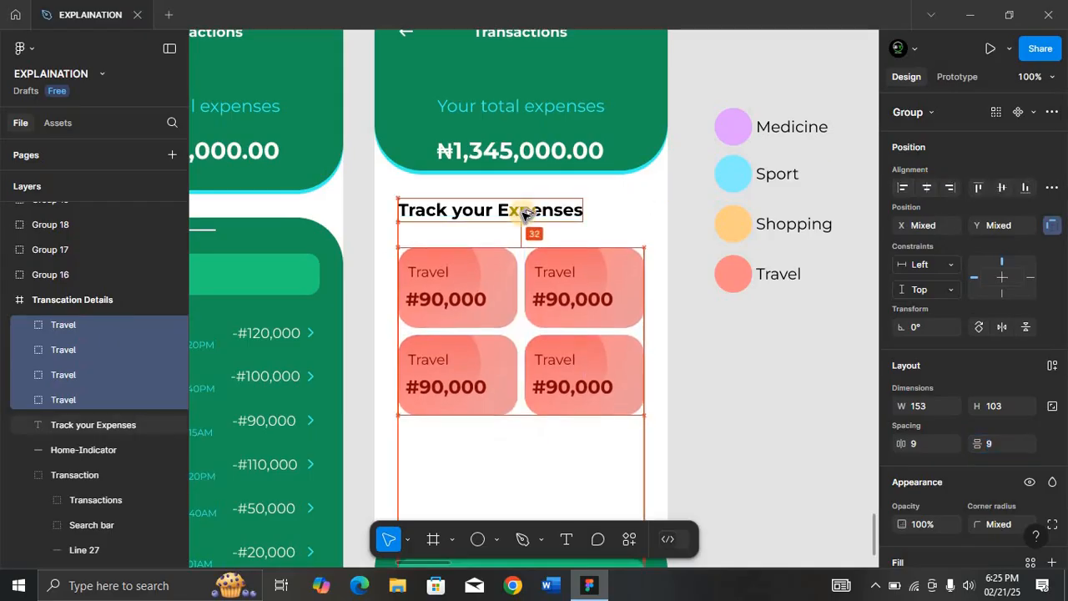
key(alt+Up)
key(alt+Up)
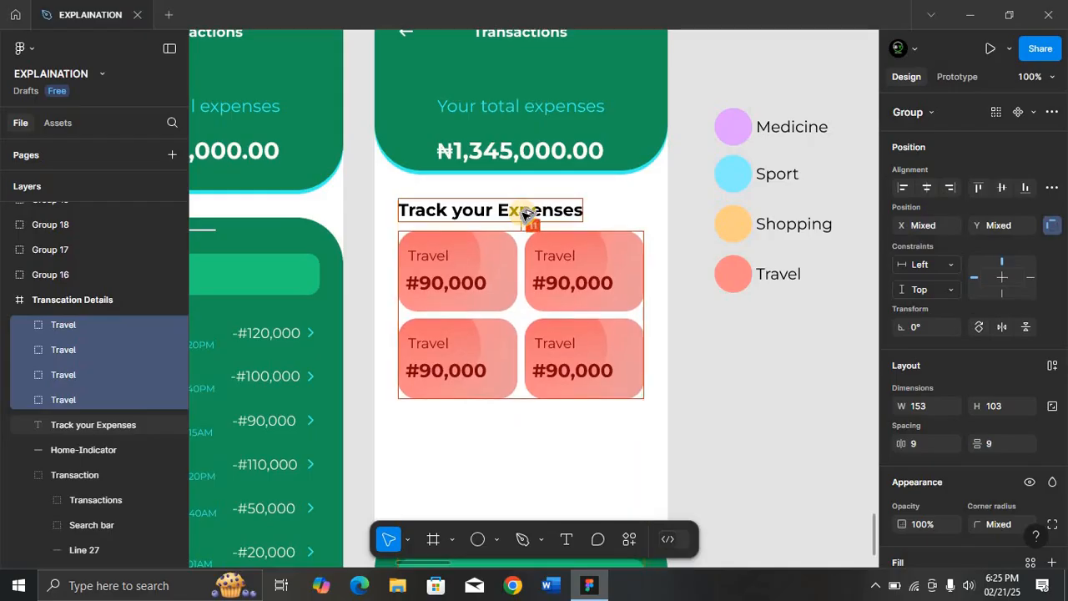
key(alt+Down)
key(alt+Down)
key(alt+Down)
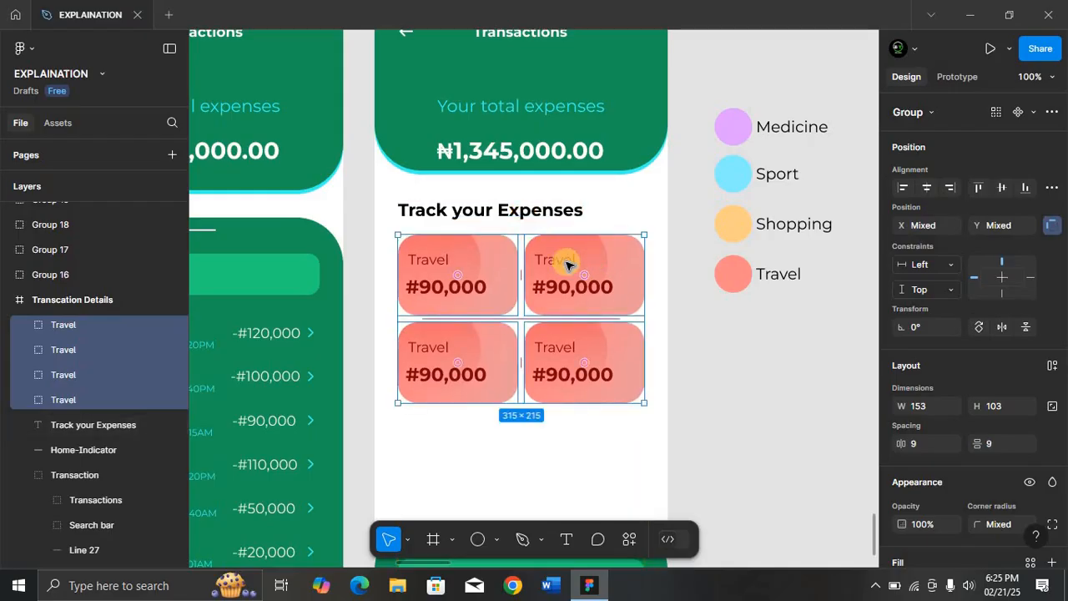
Retype the other card labels to Shopping, Sport and Medicine, keeping Travel on the first.
double_click(565, 264)
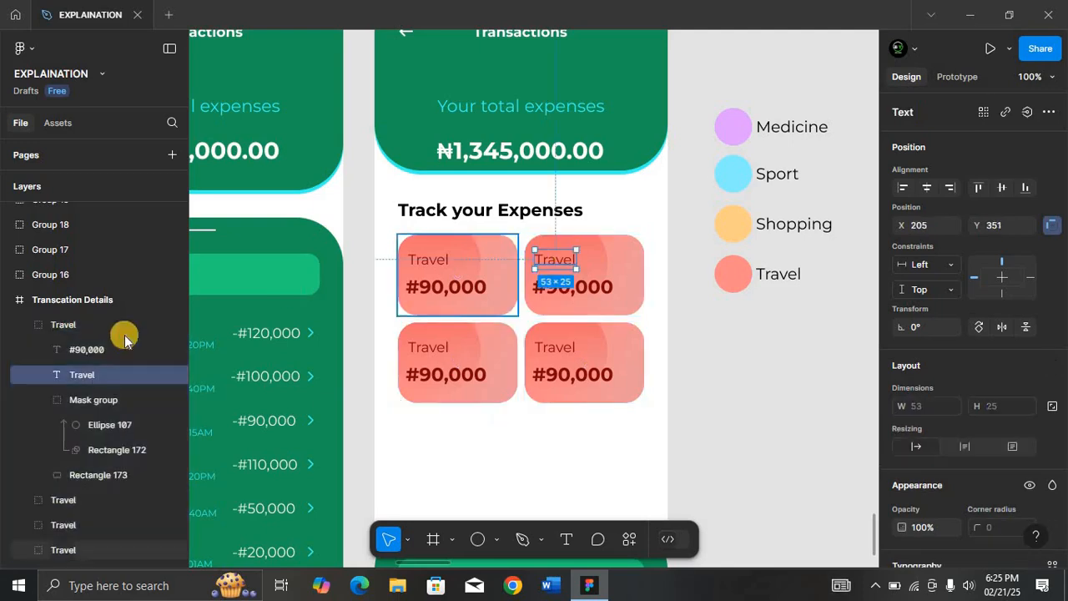
double_click(556, 257)
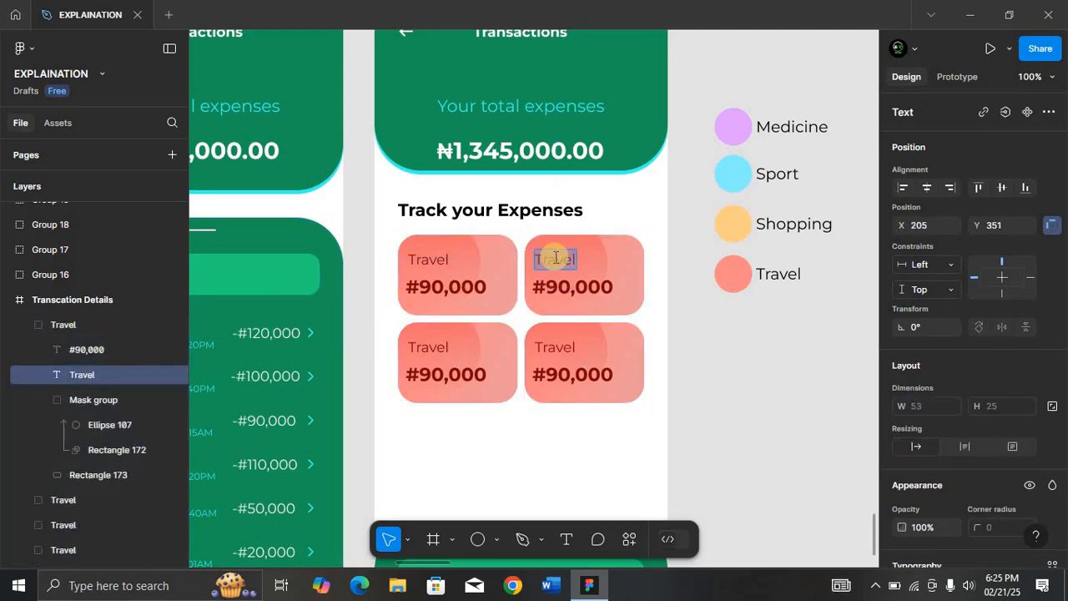
text(Shopping)
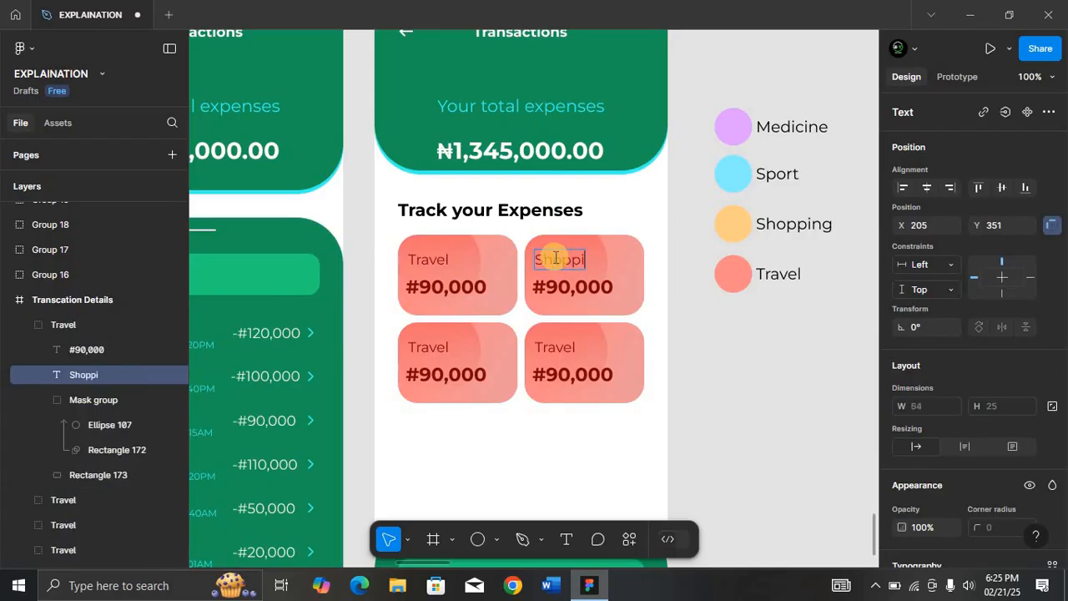
double_click(433, 350)
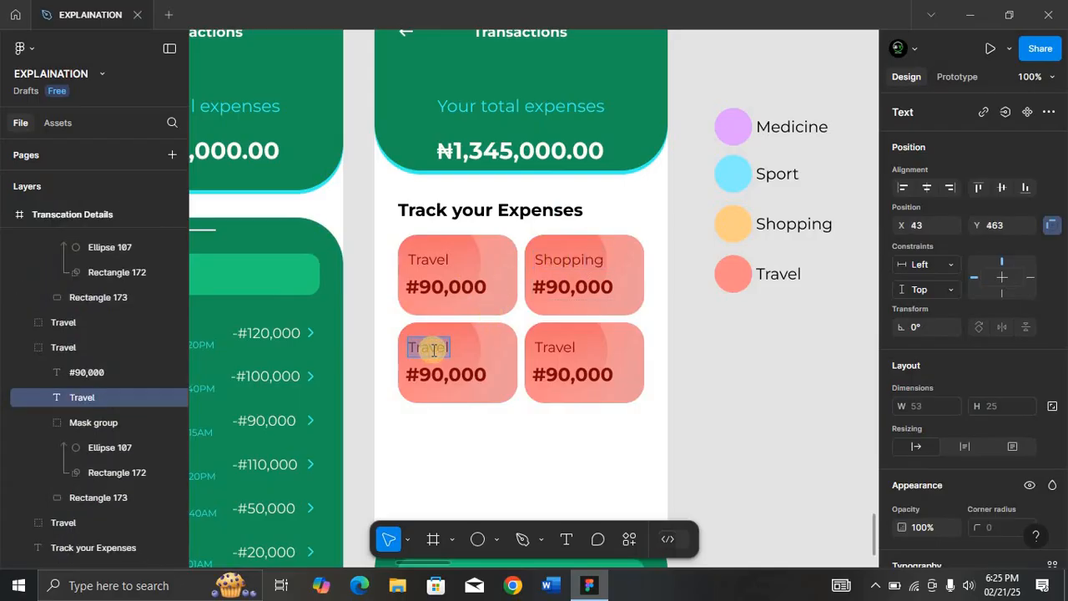
text(Sport)
click(570, 345)
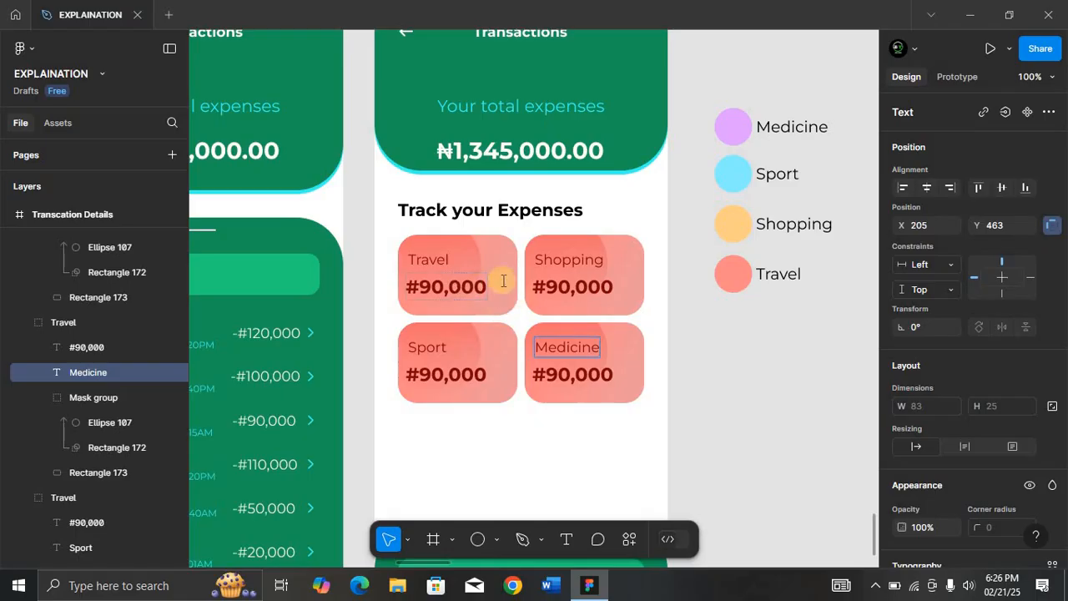
Change the amounts to #220,000 for Shopping, #110,000 for Sport and #43,000 for Medicine.
click(560, 282)
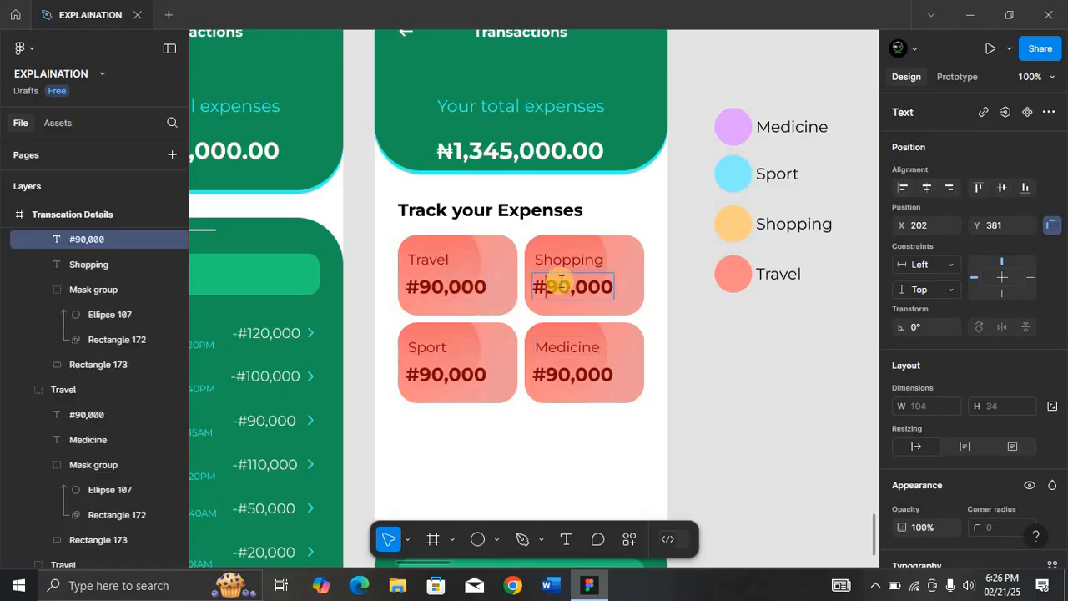
key(BackSpace)
text(22)
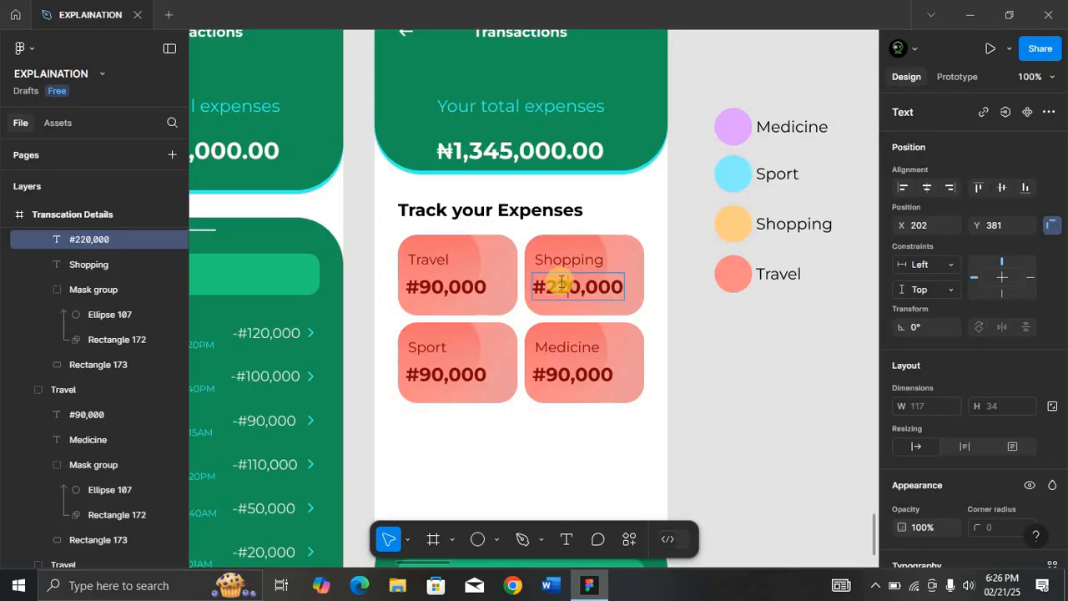
double_click(436, 373)
key(BackSpace)
text(11)
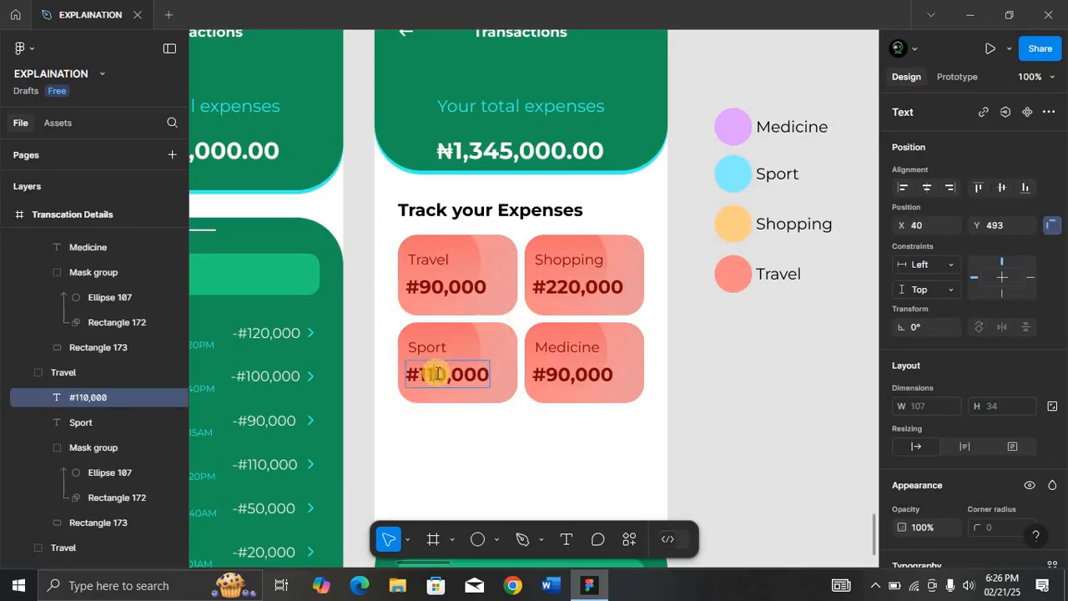
double_click(564, 373)
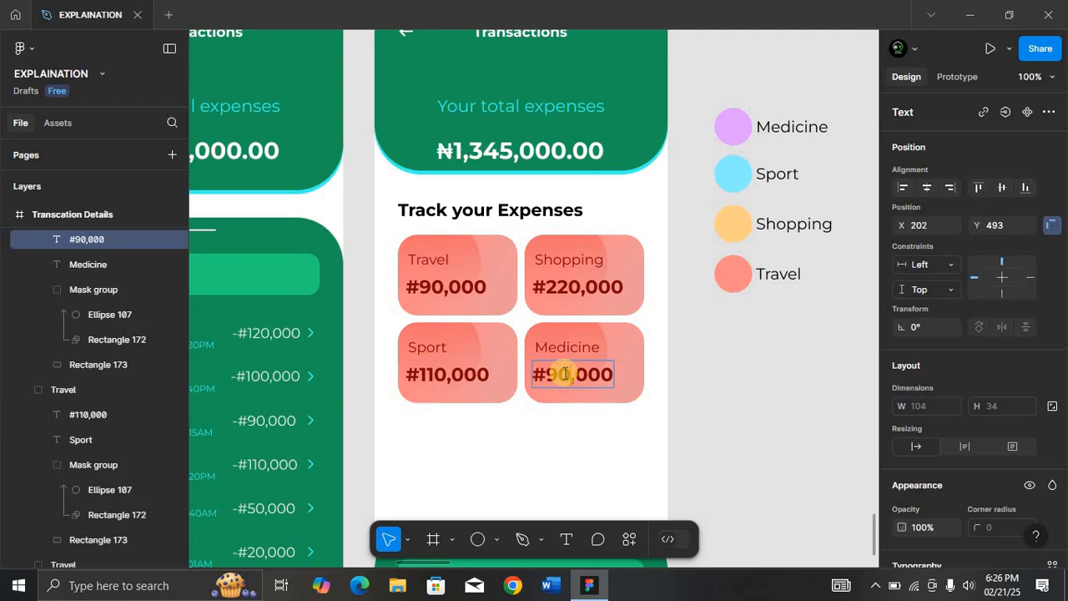
double_click(565, 372)
key(BackSpace)
key(BackSpace)
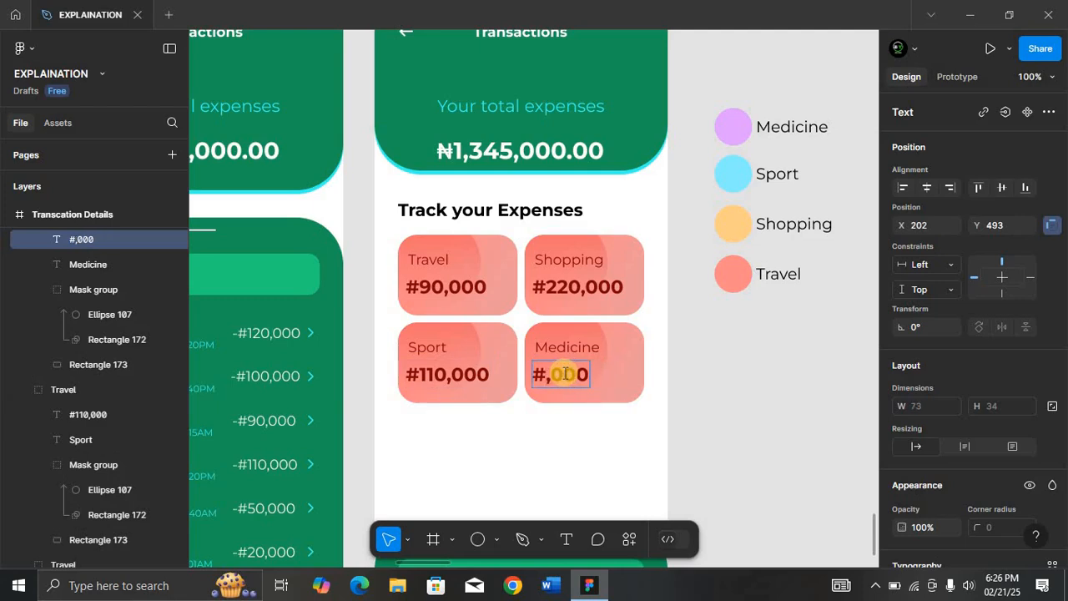
text(43)
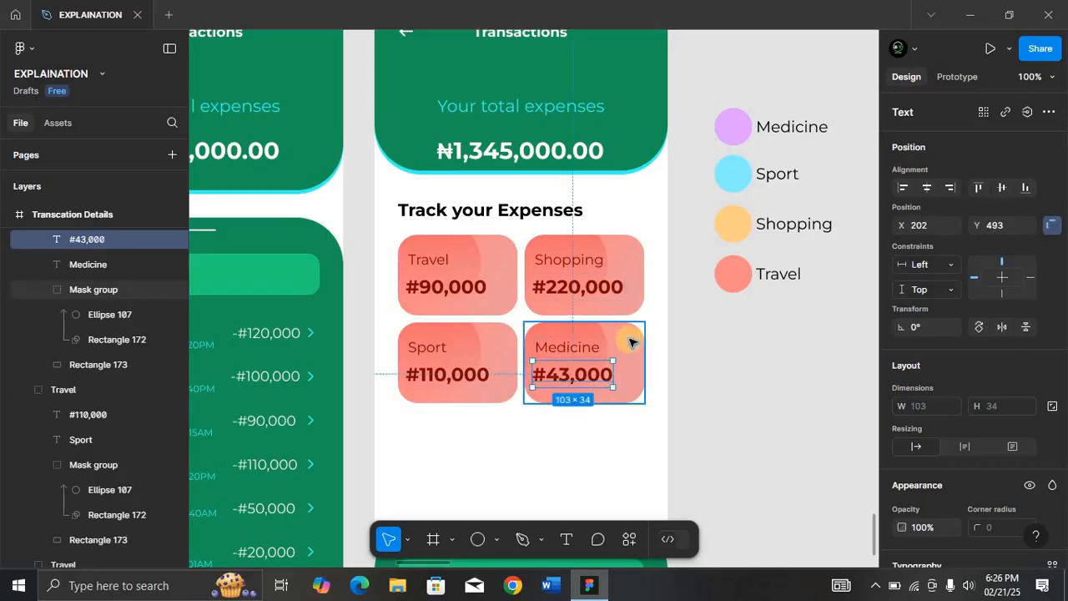
click(473, 251)
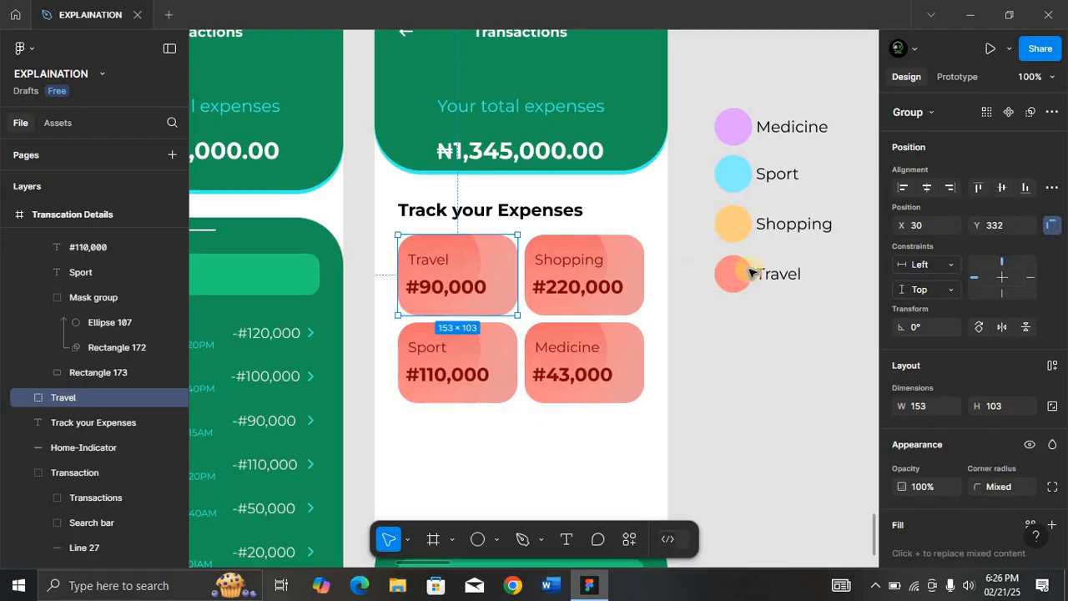
Give the Shopping card's background rectangle a linear gradient from legend yellow FFCF87 to ECBD76.
click(612, 253)
click(109, 389)
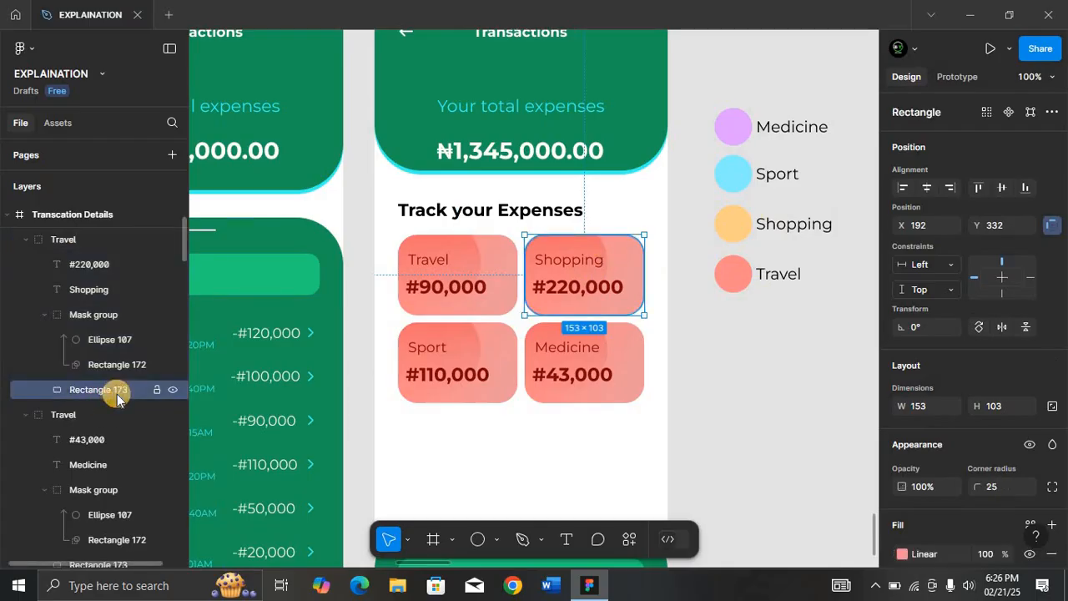
key(i)
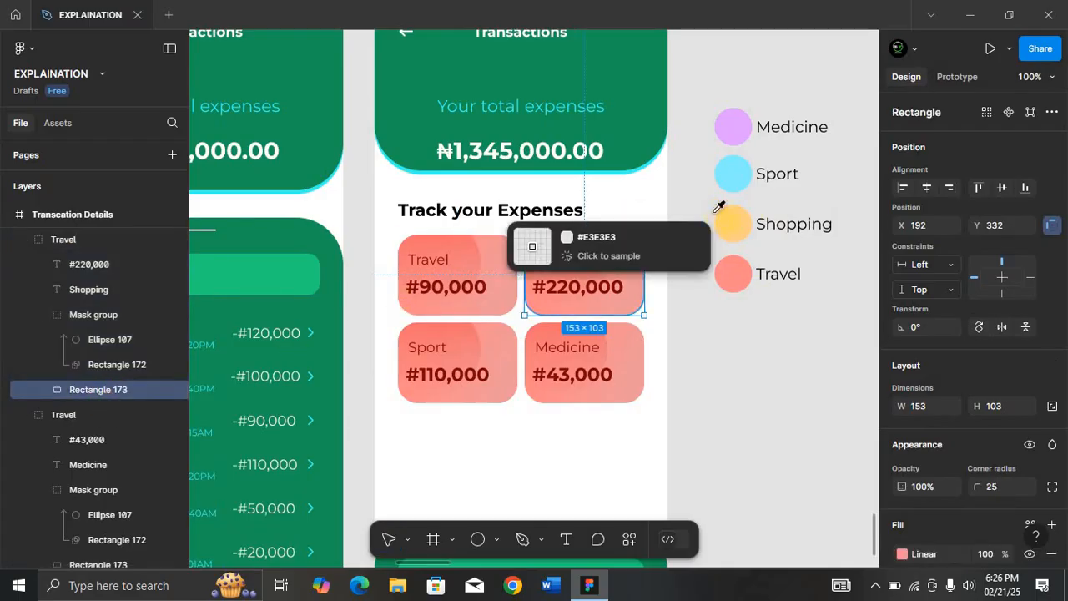
click(732, 224)
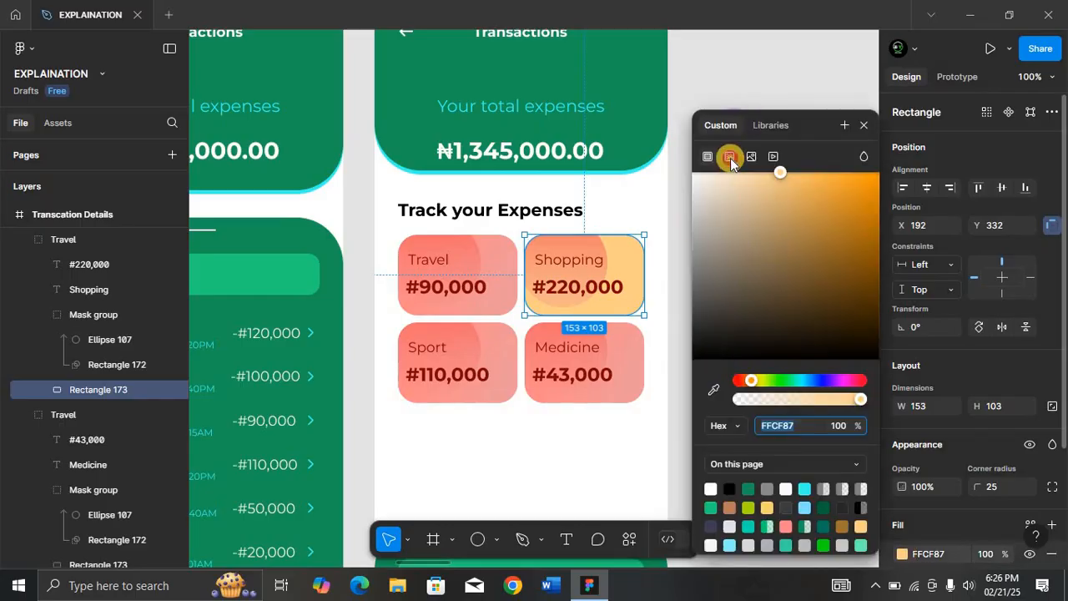
click(730, 157)
click(754, 326)
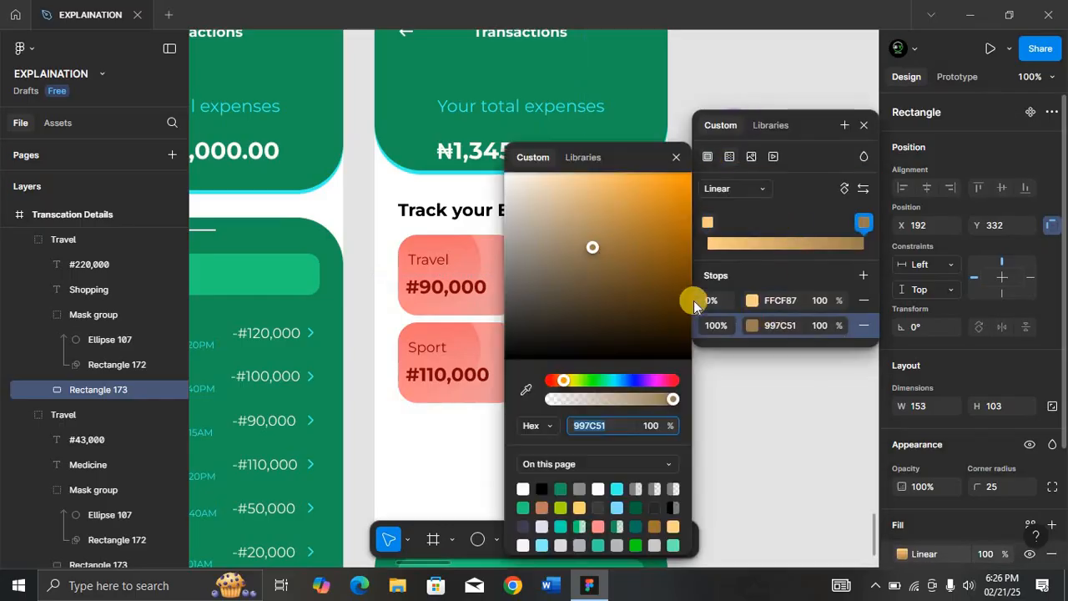
drag(592, 239, 598, 193)
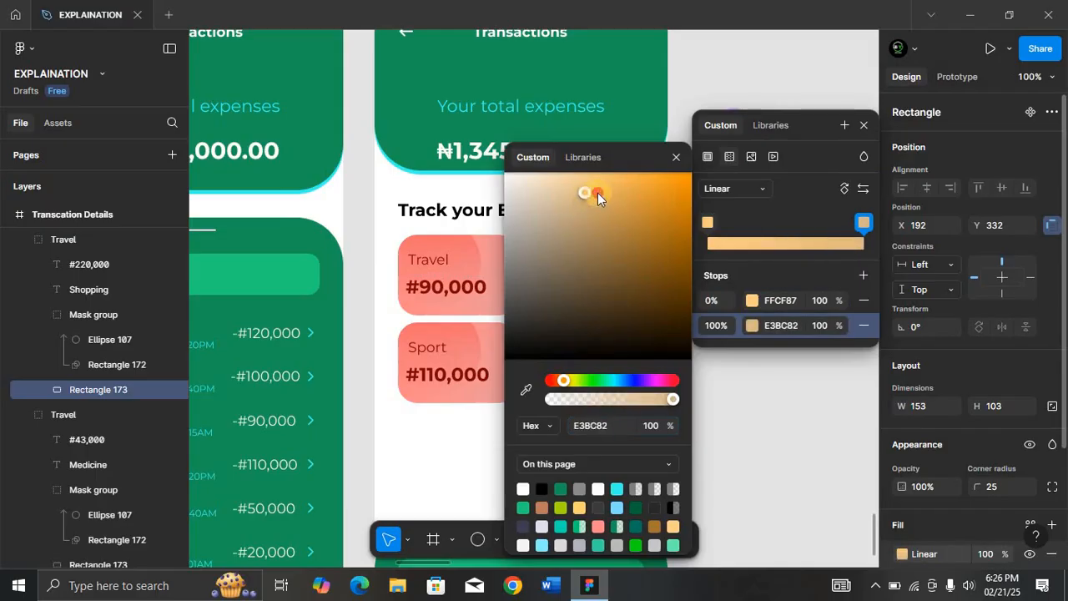
click(676, 160)
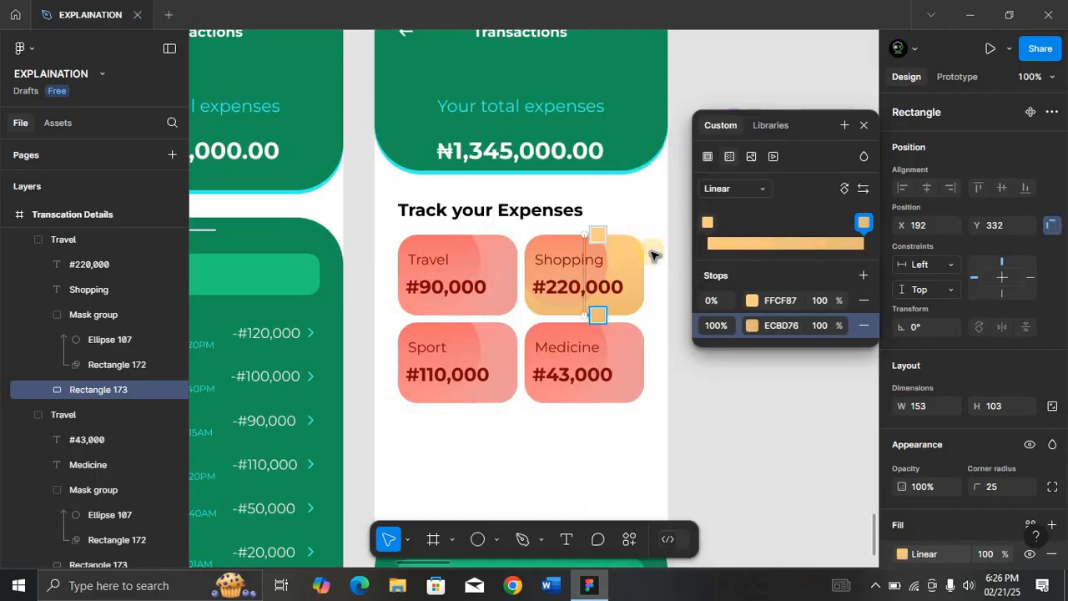
Angle the gradient diagonally across the card and set its end stop to 60% opacity.
drag(586, 235, 561, 243)
drag(585, 315, 636, 290)
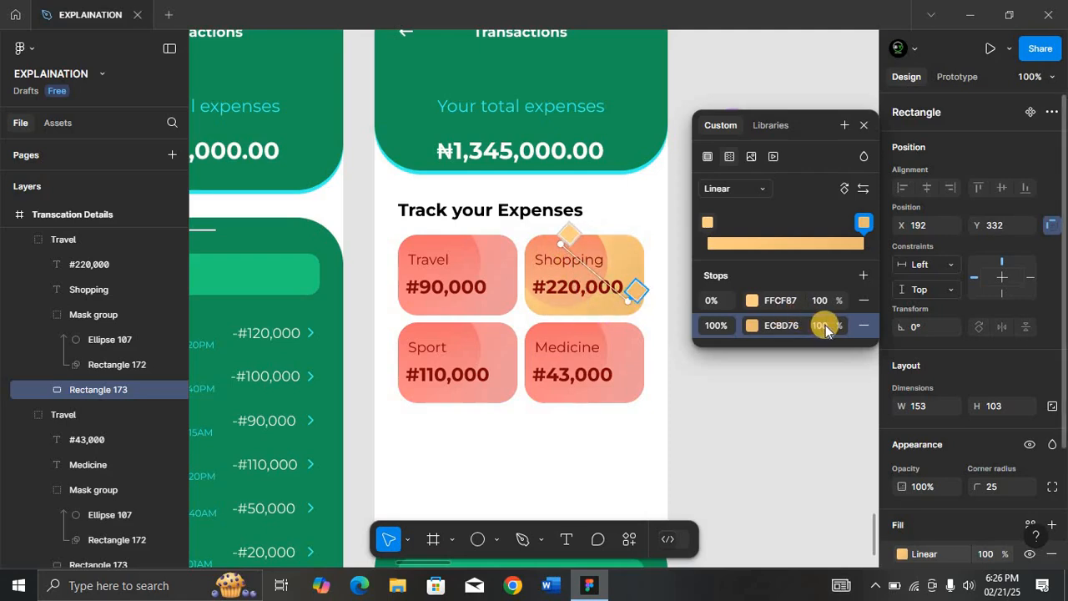
key(Return)
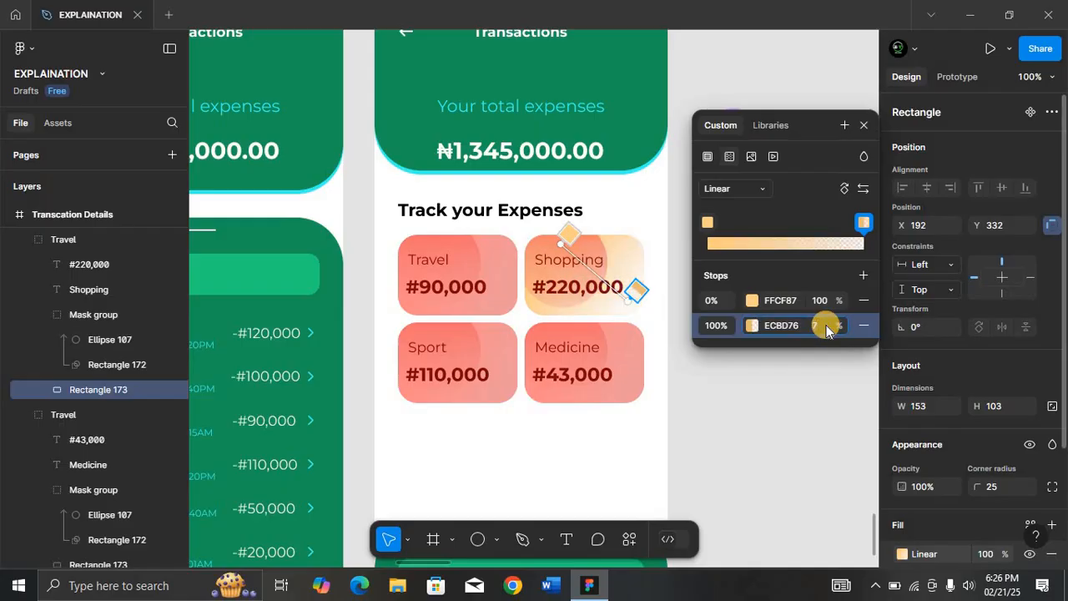
text(5)
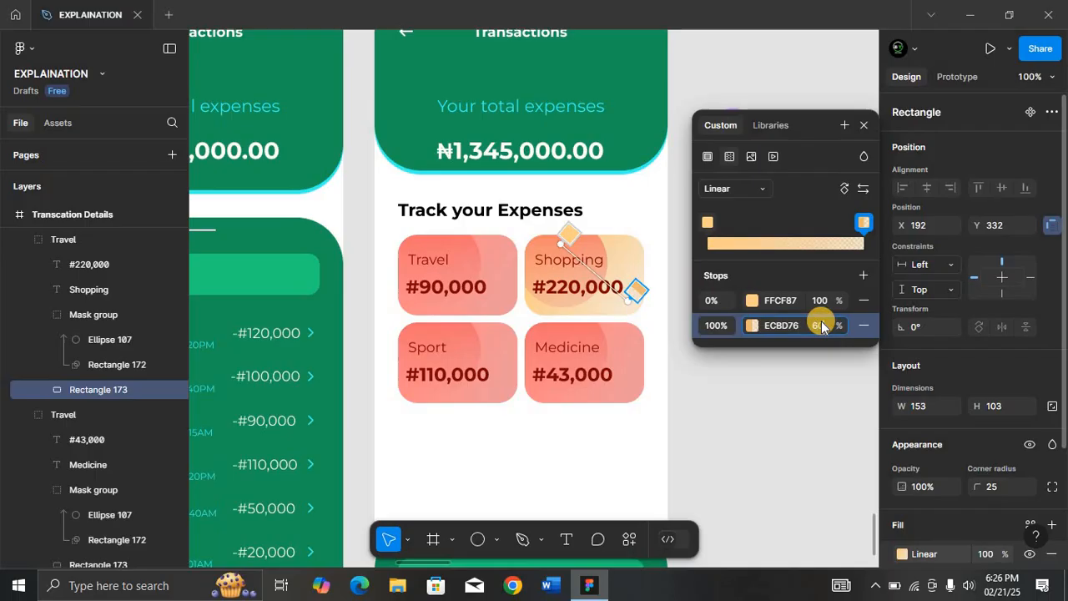
key(Return)
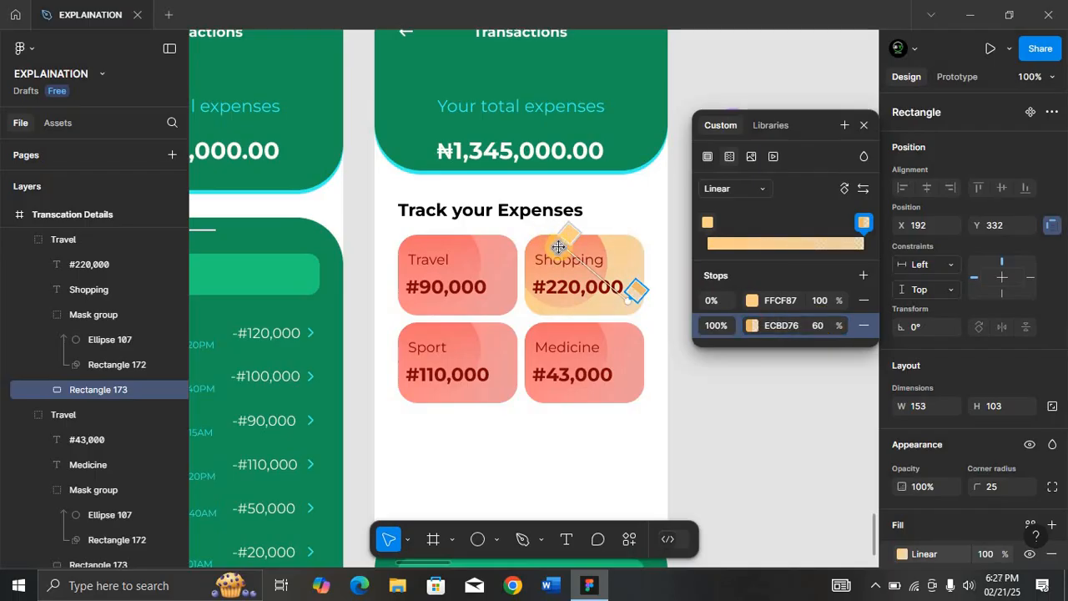
drag(559, 247, 615, 279)
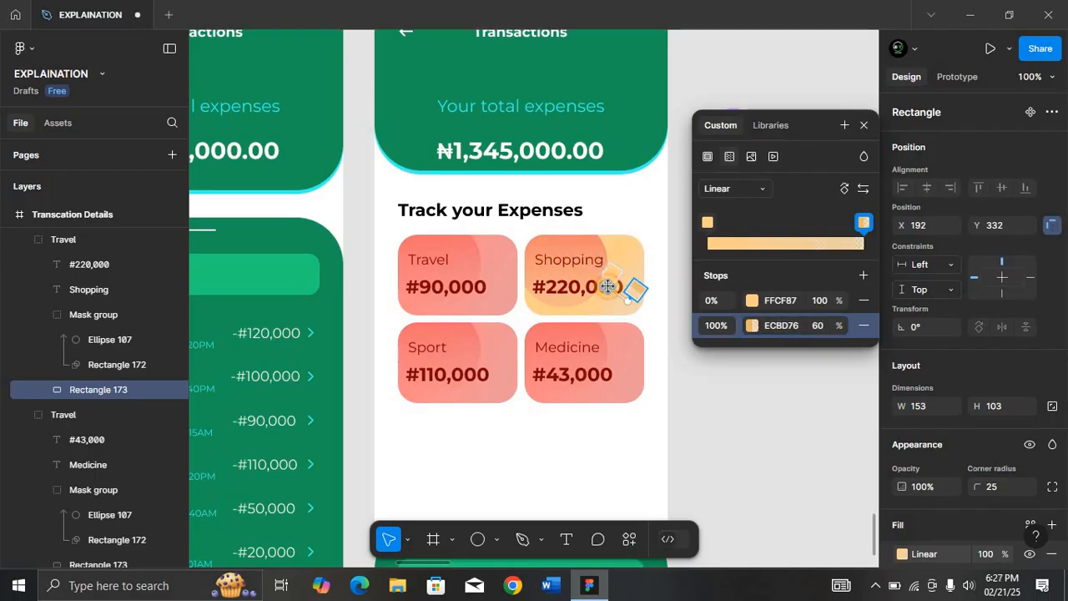
click(588, 247)
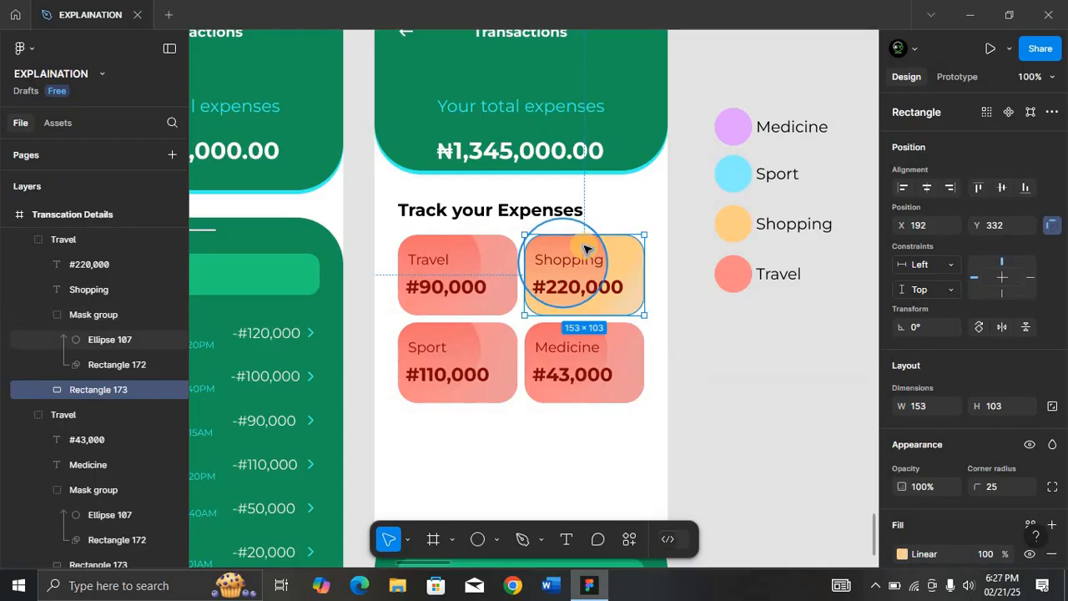
ctrl+click(588, 247)
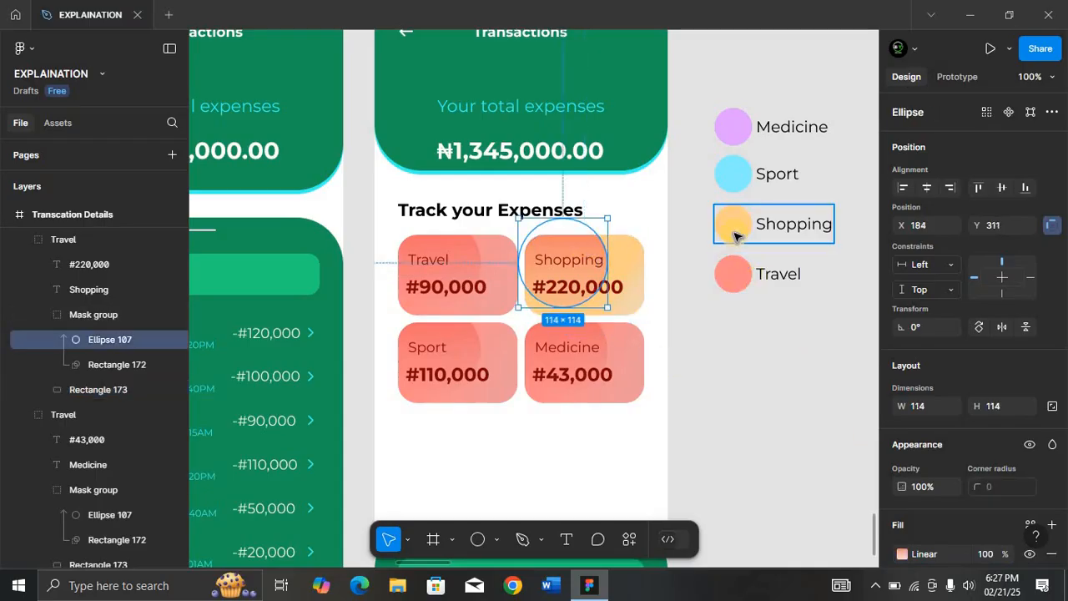
Give the Shopping circle a linear gradient from FFCF87 to A1650B and nudge it slightly down.
key(i)
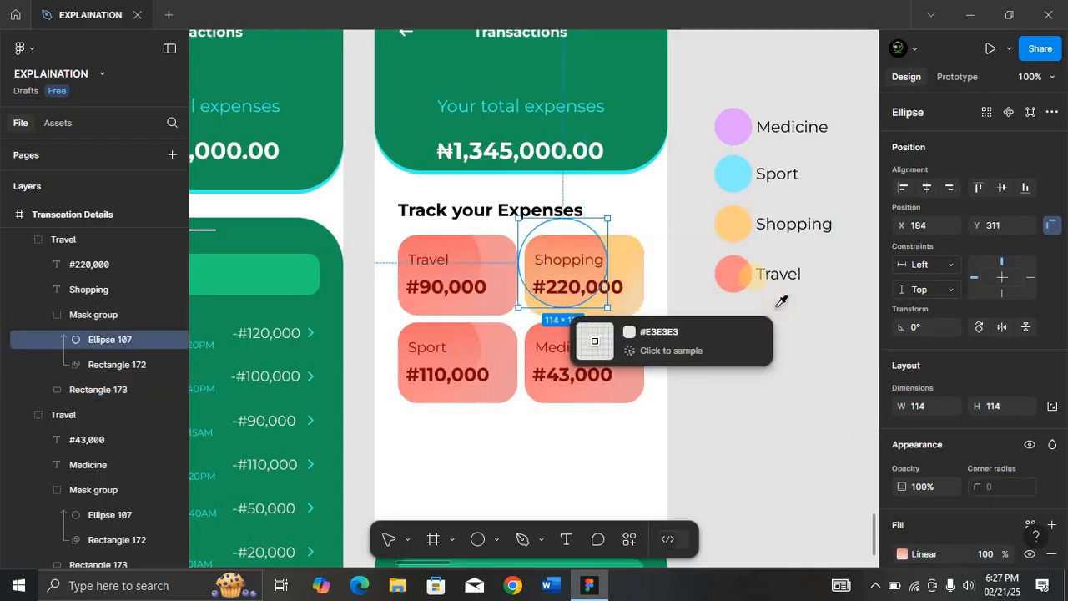
click(740, 229)
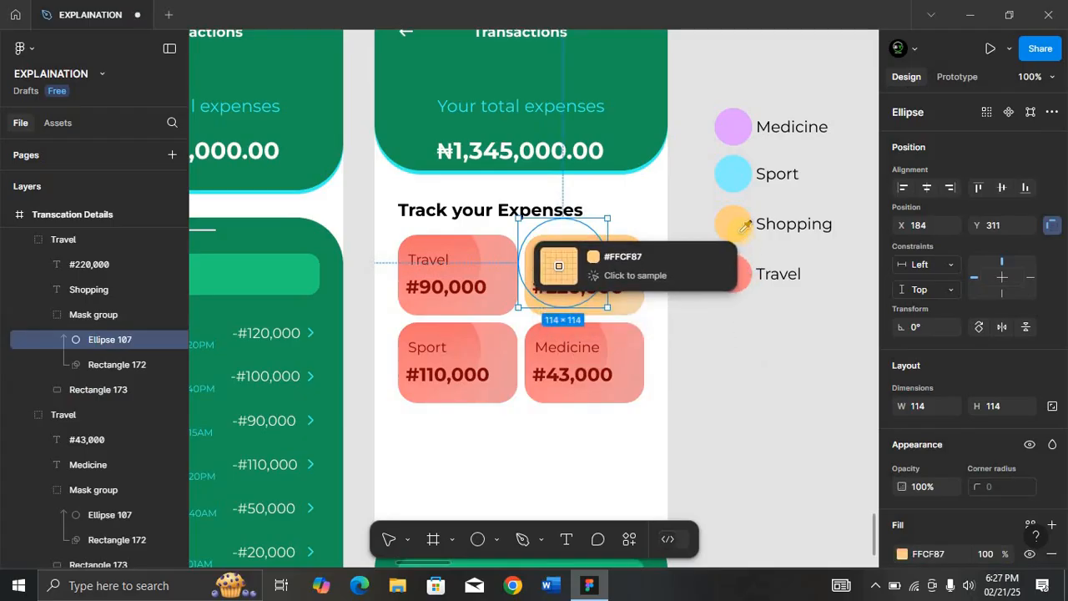
click(741, 233)
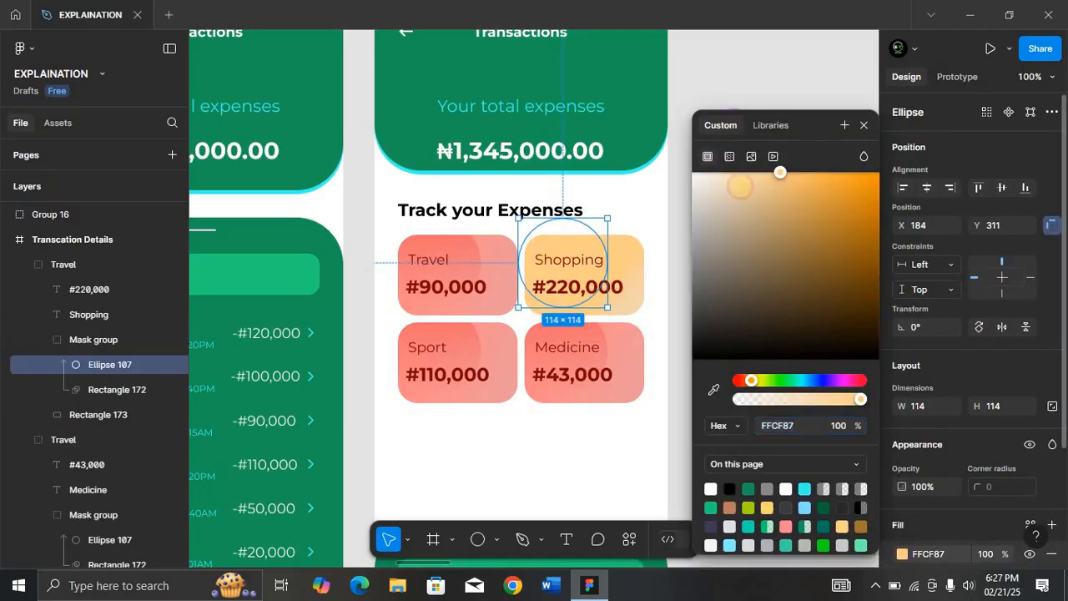
click(730, 157)
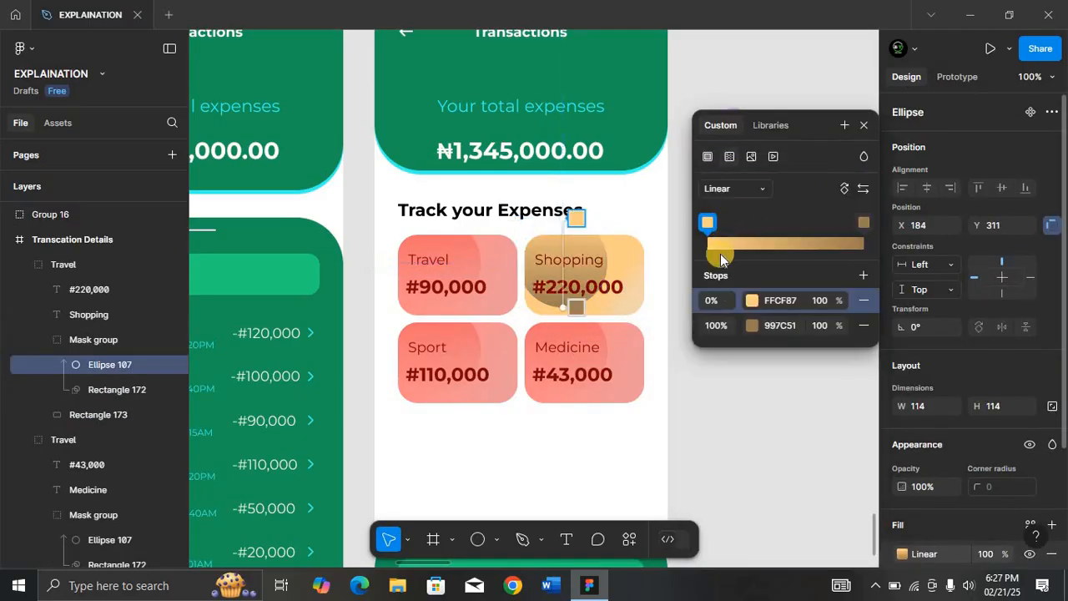
click(751, 326)
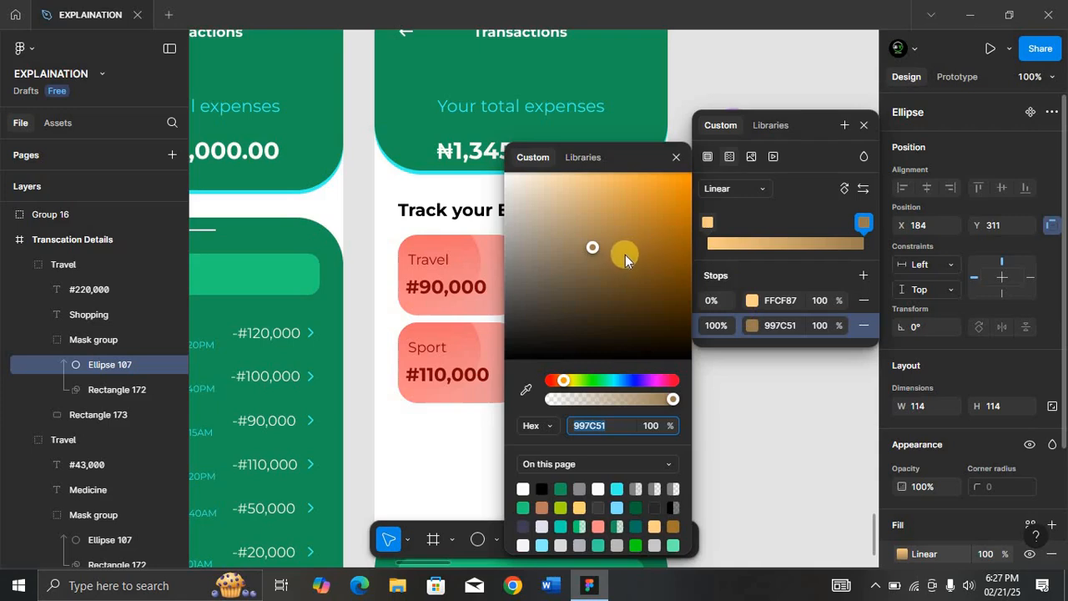
drag(598, 248, 678, 247)
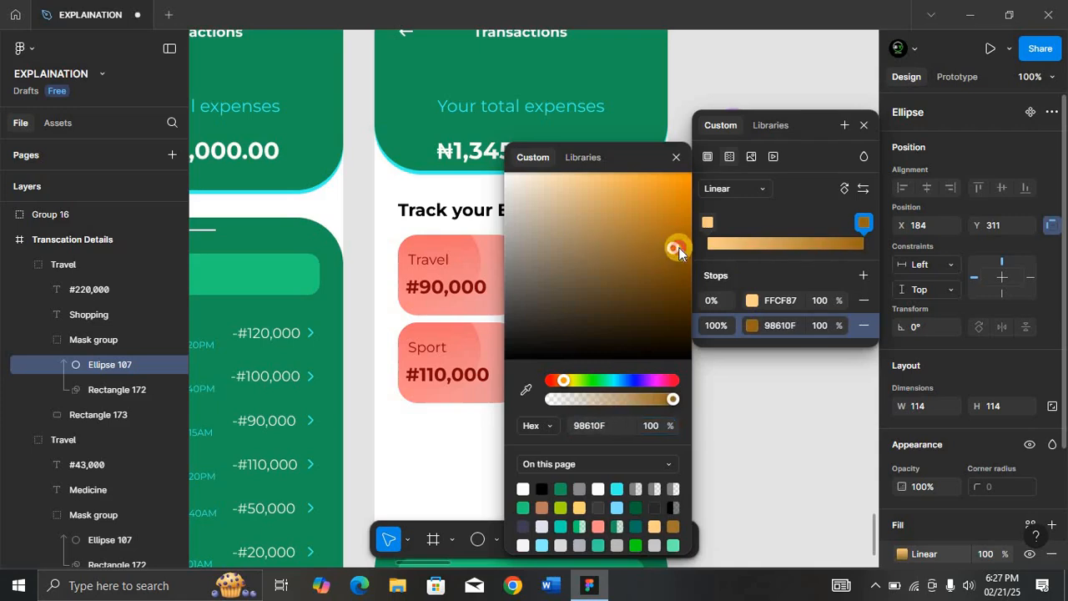
drag(603, 150, 284, 117)
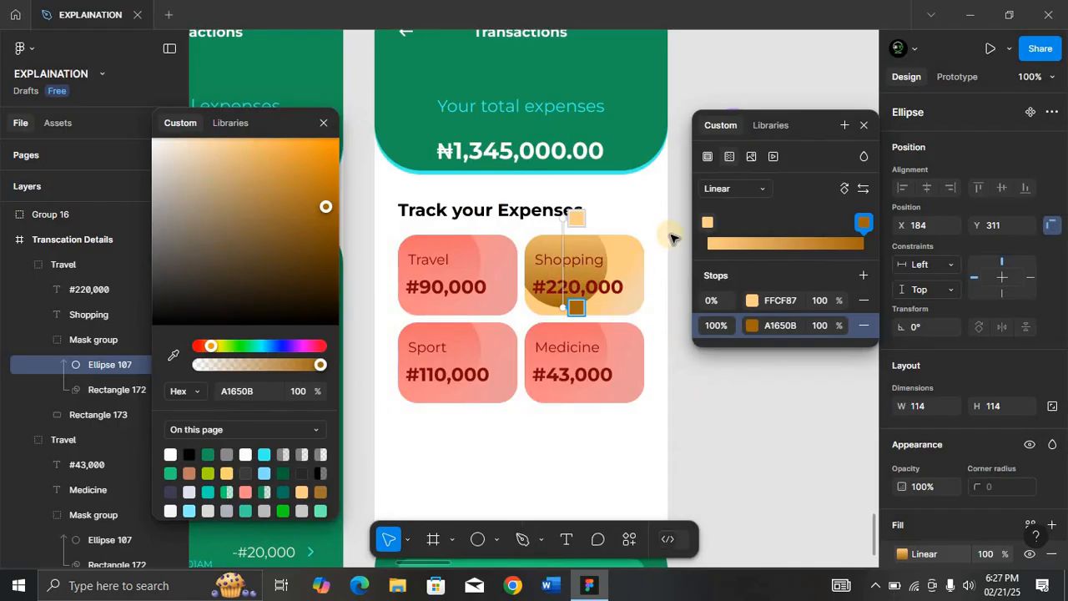
click(573, 242)
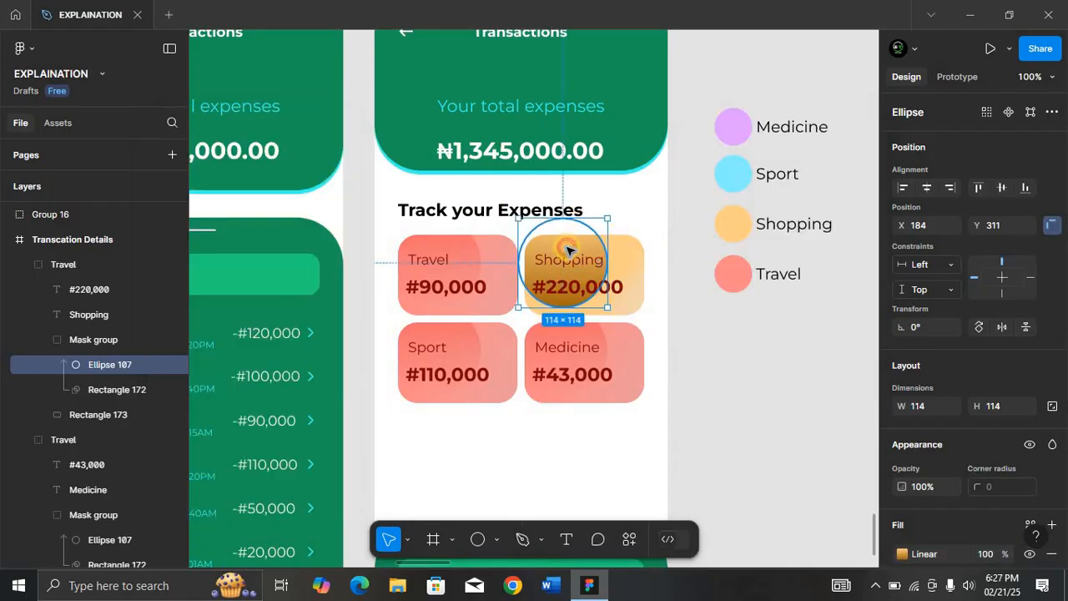
drag(566, 250, 573, 249)
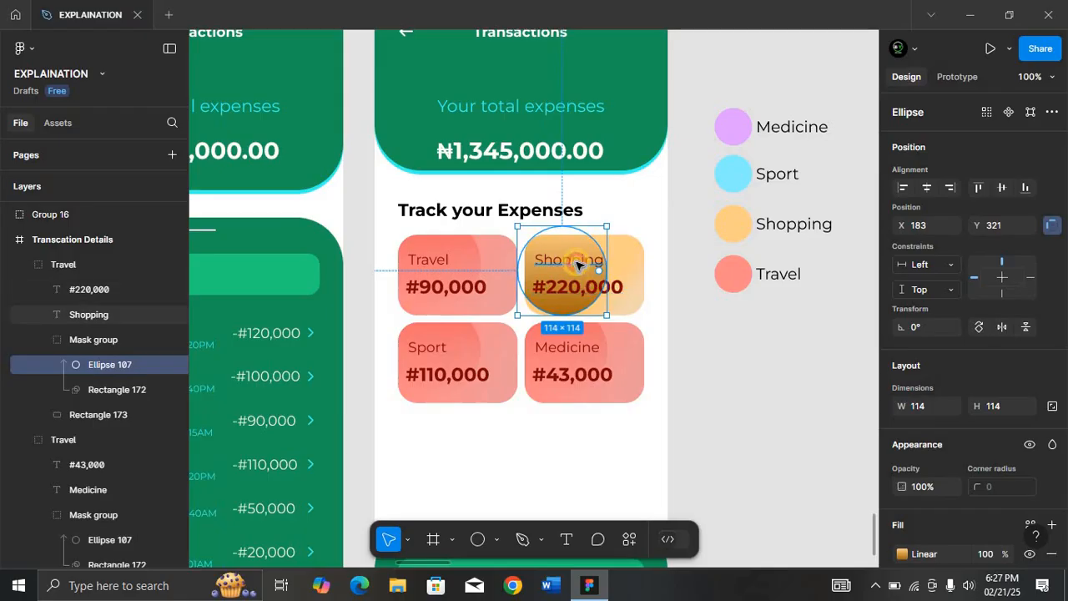
click(577, 266)
Recolour the Shopping label and #220,000 amount to brown 704607, then move the circle up-right.
shift+click(609, 292)
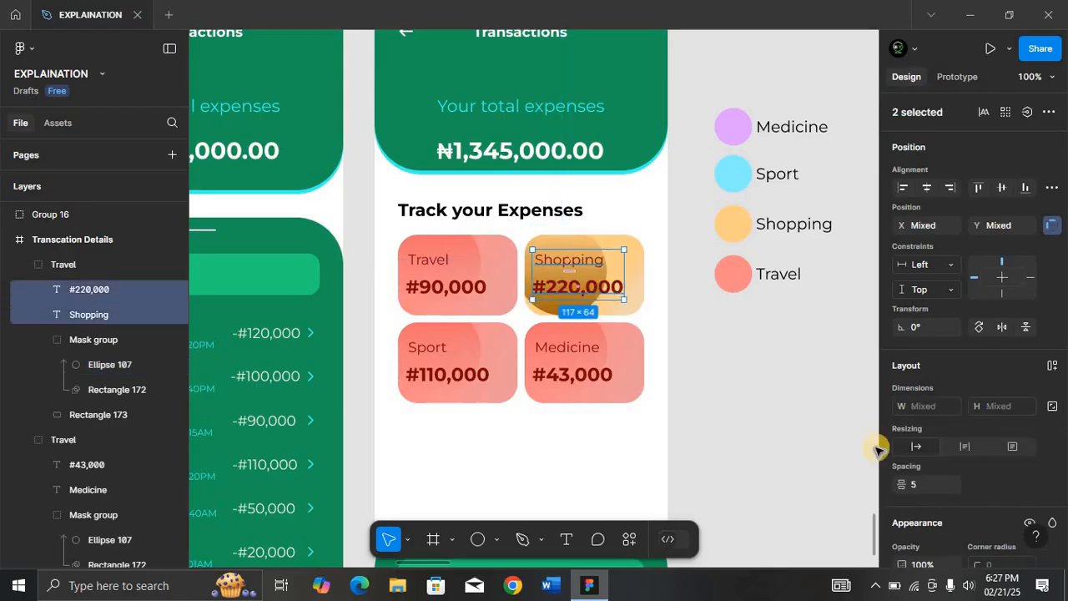
scroll(1001, 501, down, 4)
click(902, 408)
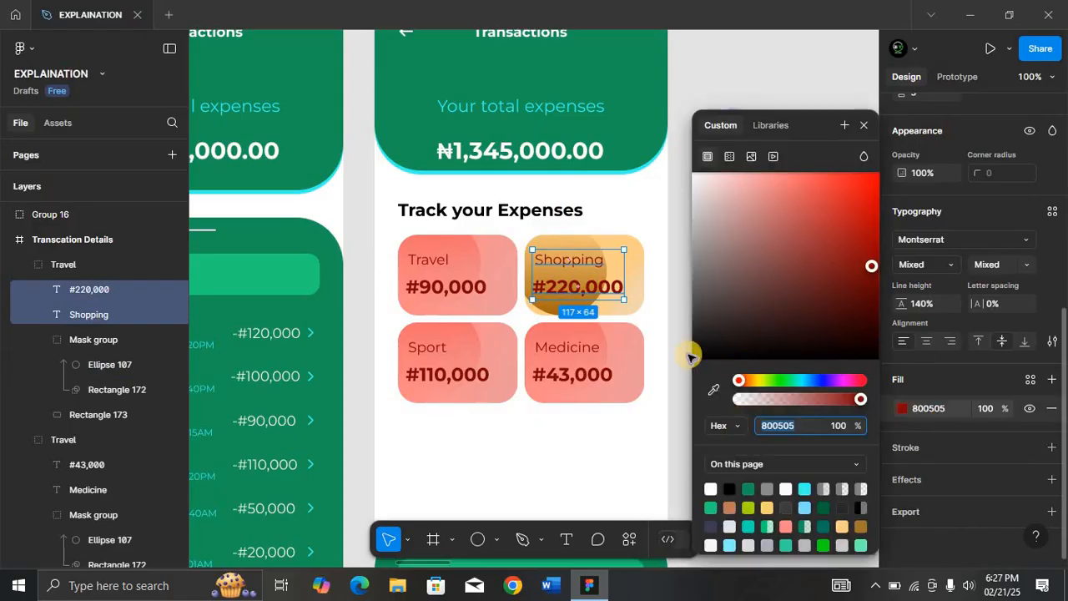
drag(806, 124, 342, 144)
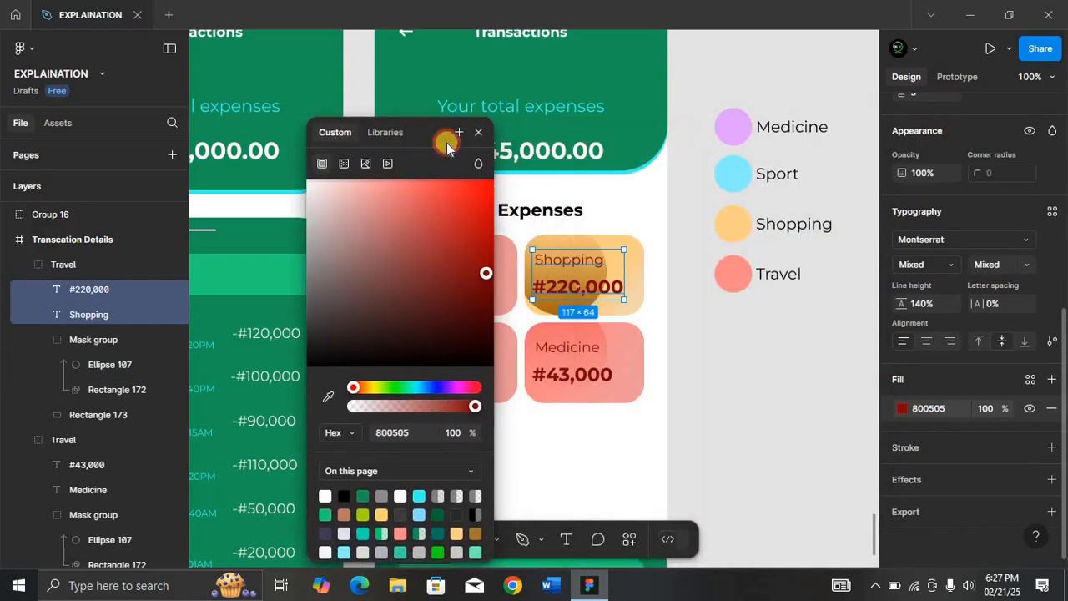
click(328, 398)
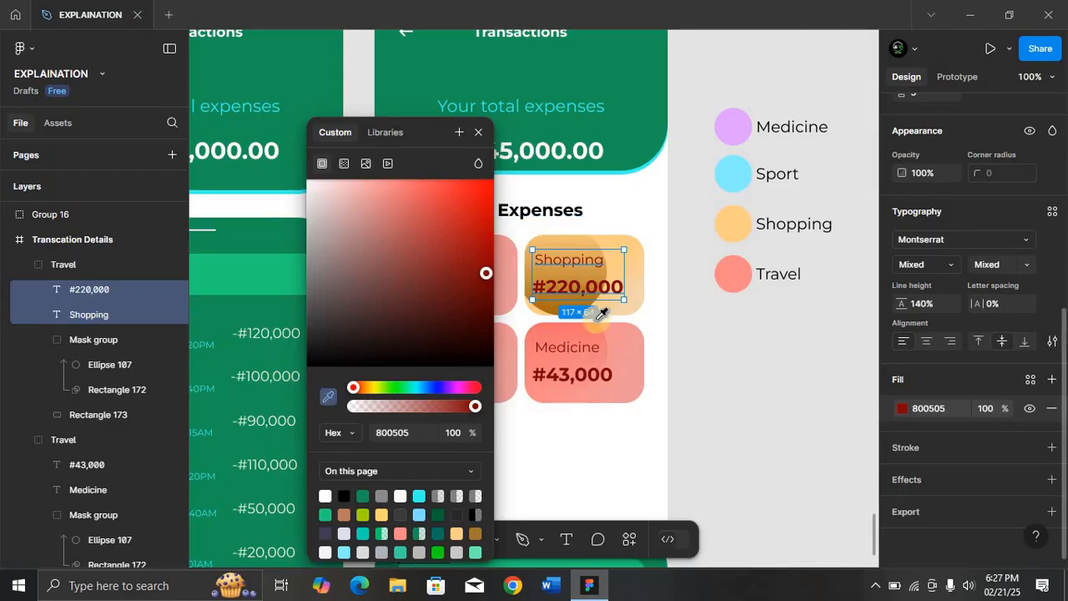
click(734, 218)
drag(398, 178, 475, 265)
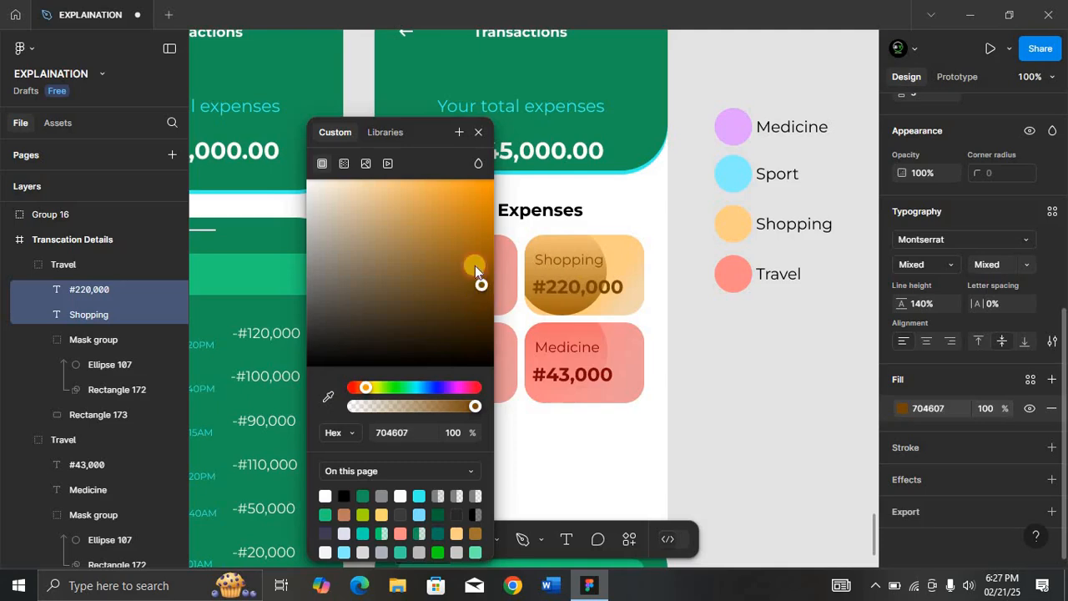
click(478, 132)
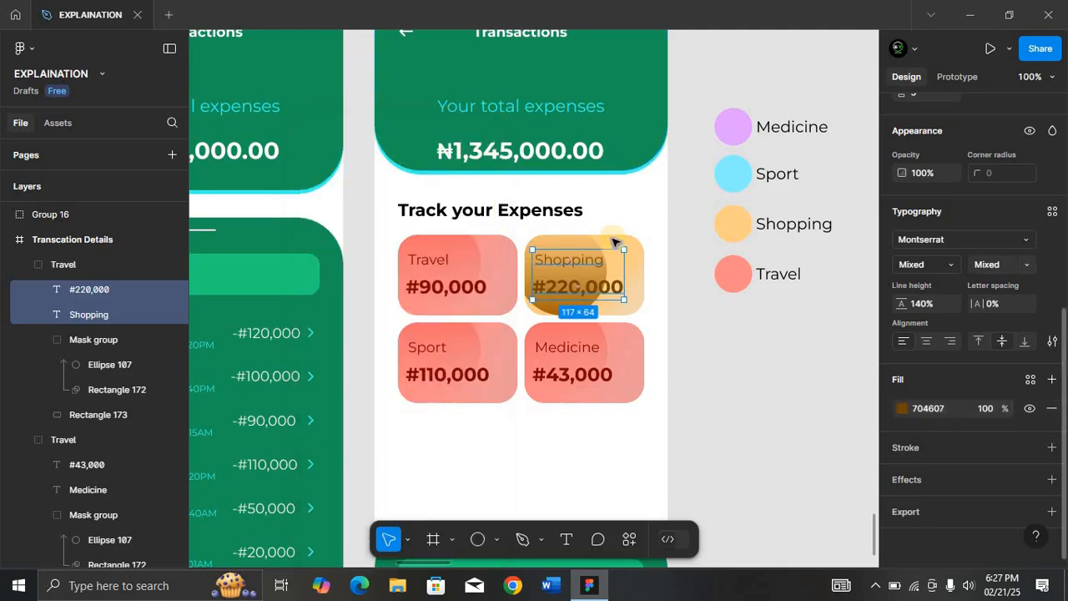
click(689, 373)
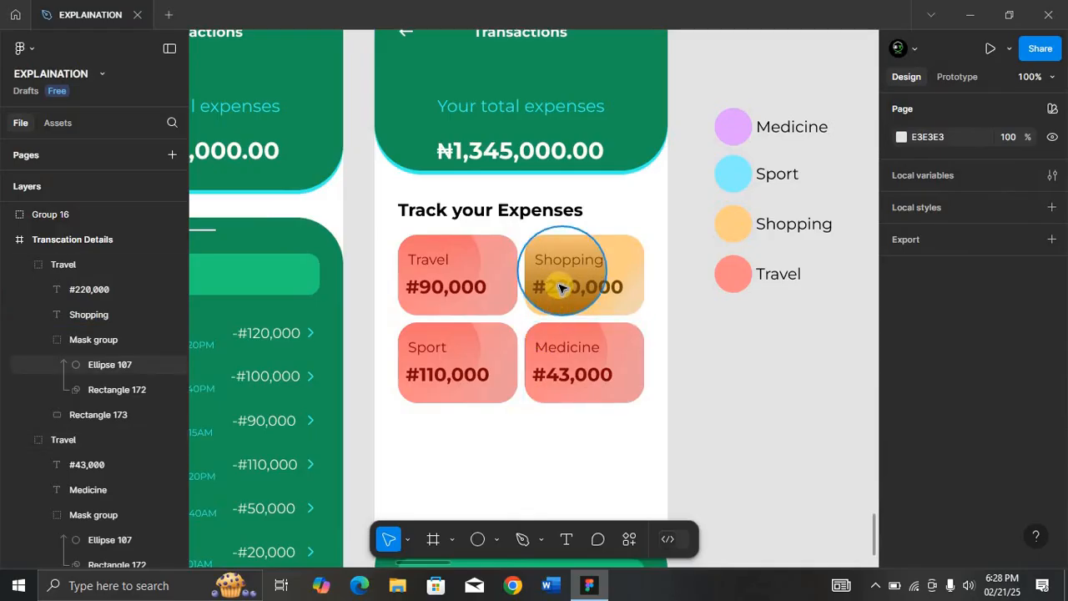
drag(560, 284, 560, 270)
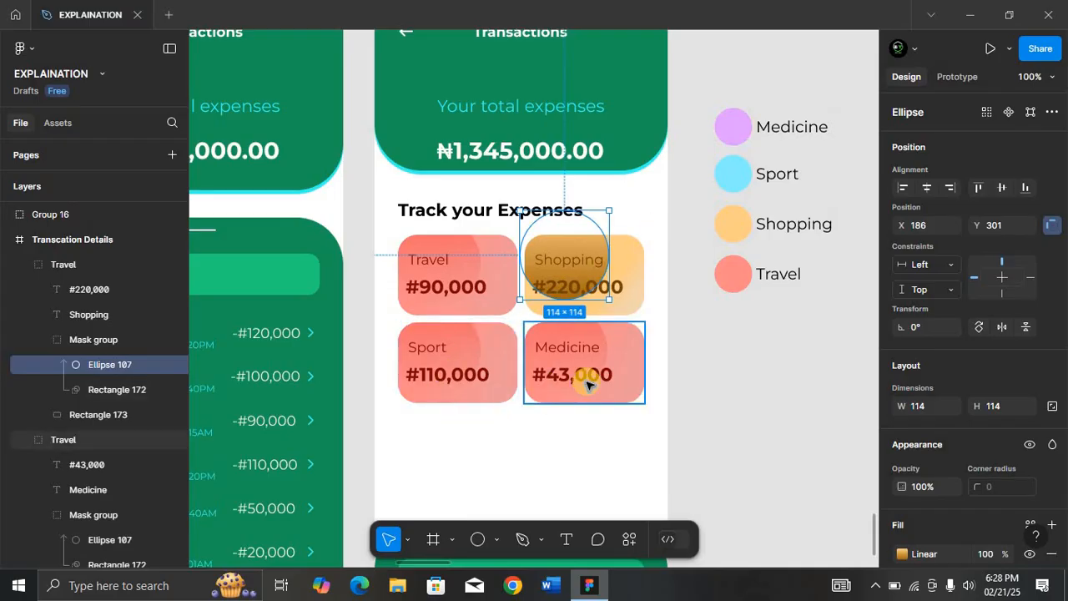
Move the Check your bank accounts card into the Transcation Details screen.
key(ctrl+minus)
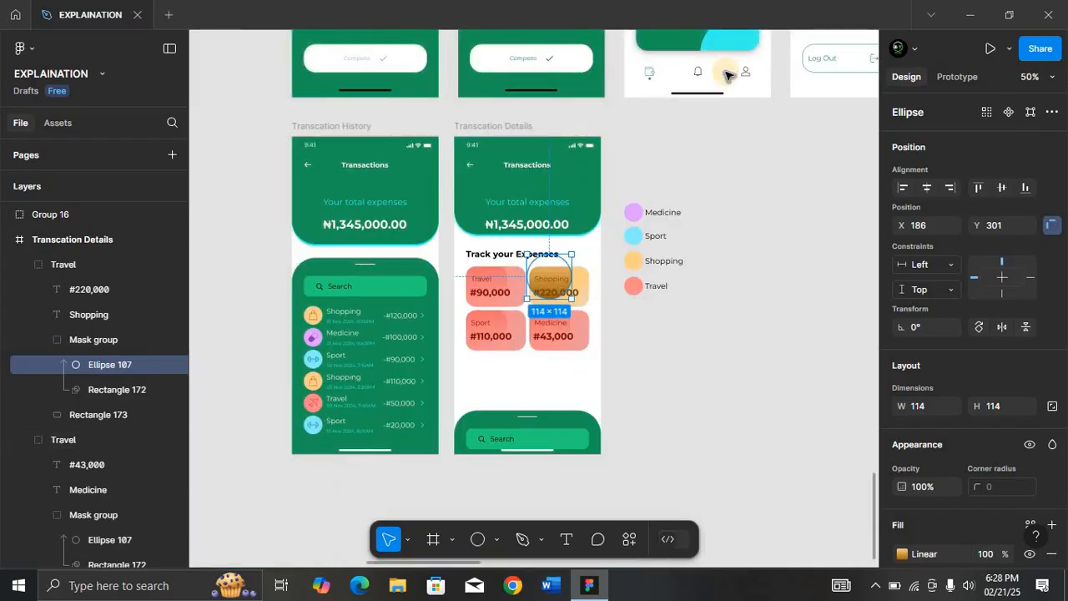
scroll(726, 75, up, 3)
click(718, 96)
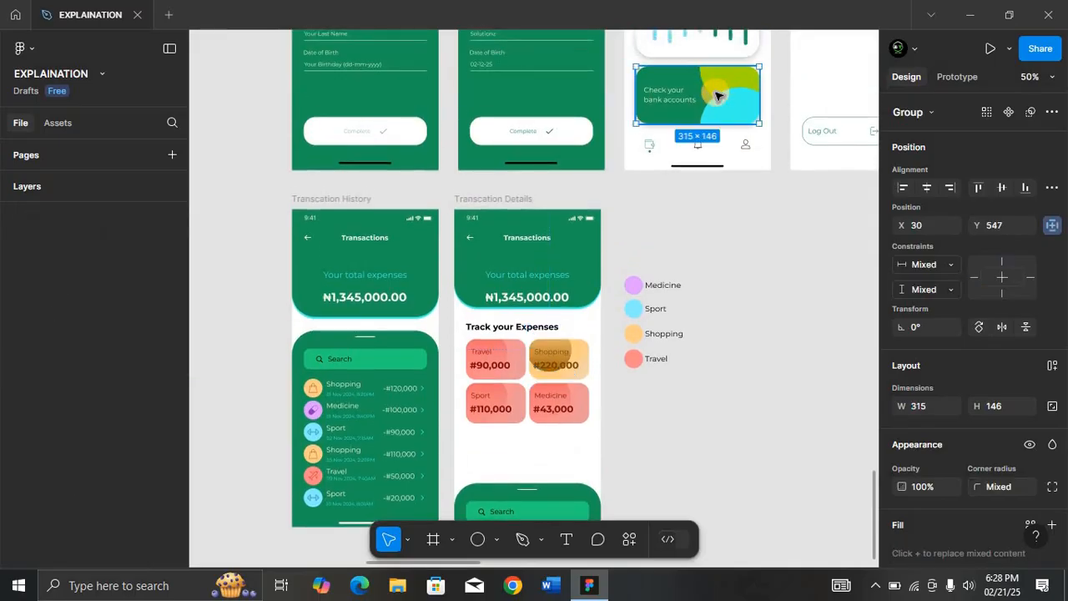
drag(719, 94, 546, 455)
Shorten the card to 105 high and place it just below the expense cards at Y 567.
key(shift+2)
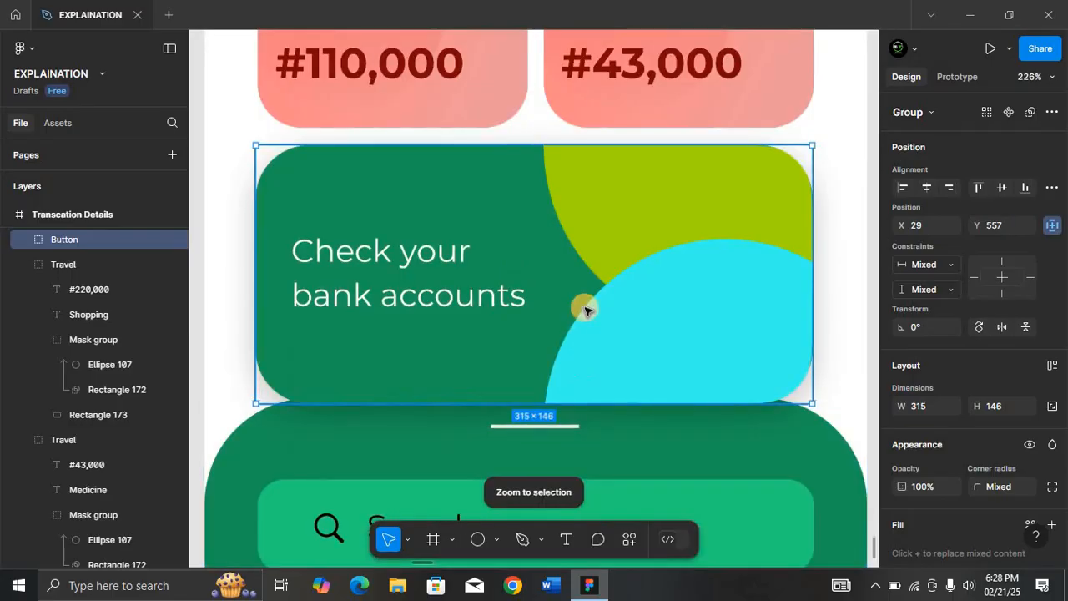
key(shift+Up)
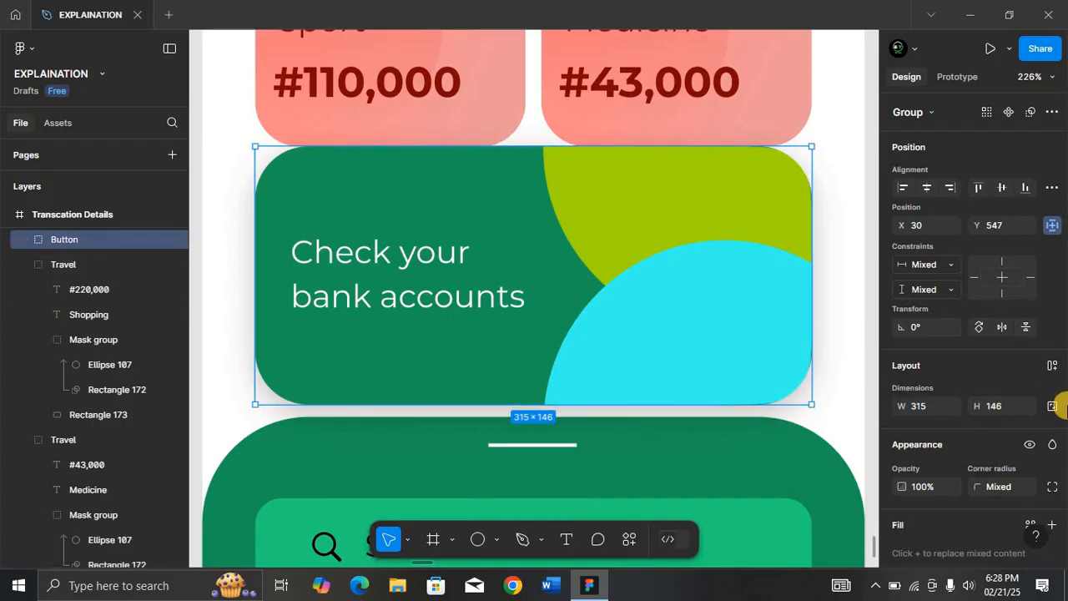
click(1006, 411)
text(105)
key(Return)
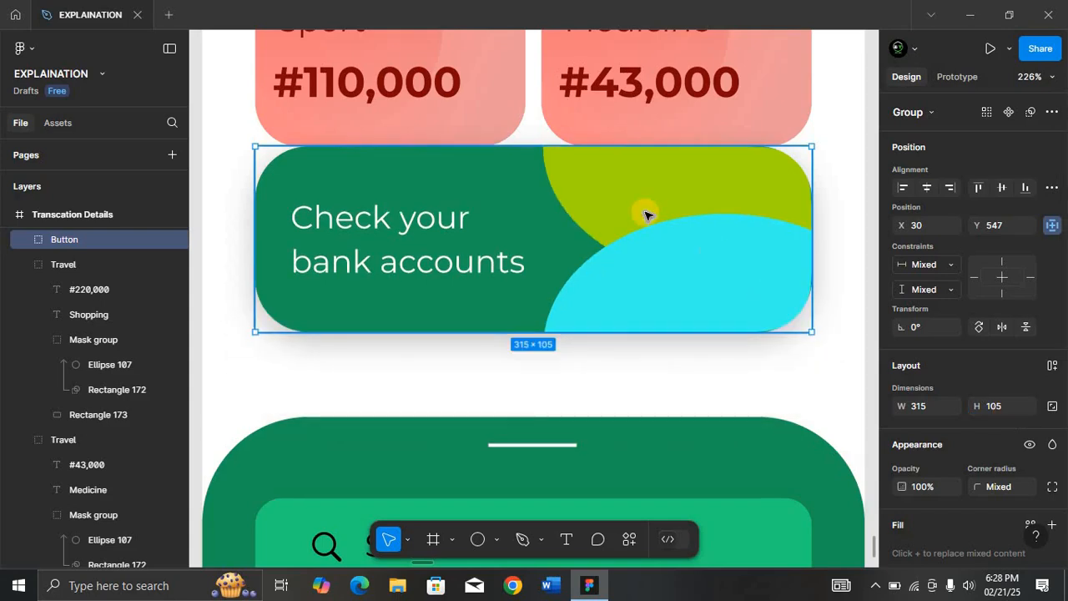
drag(646, 236, 643, 247)
key(alt)
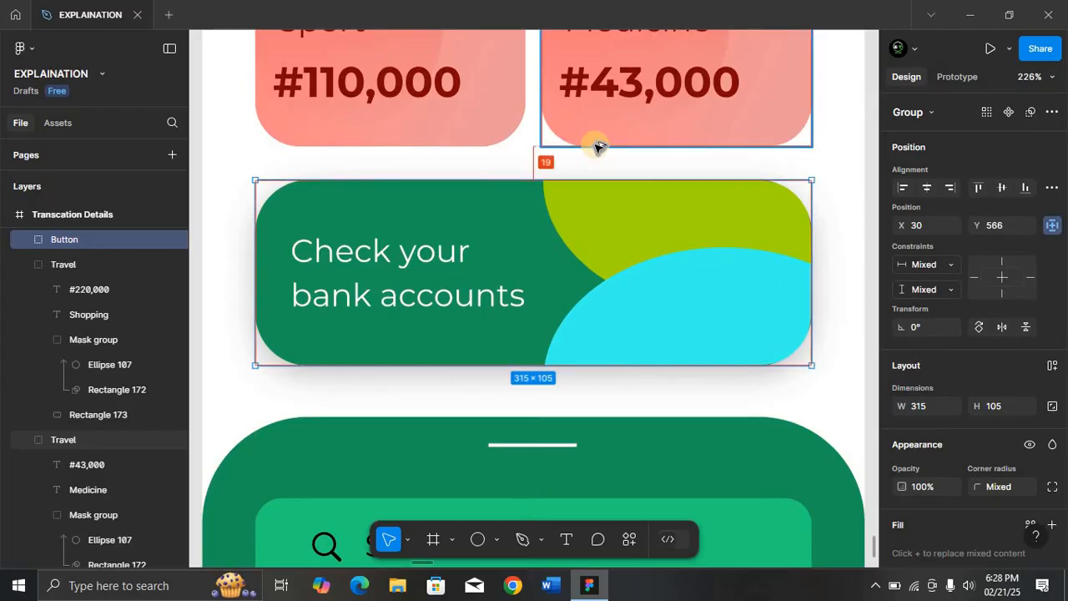
key(alt+Up)
key(alt+Up)
key(alt+Down)
key(alt+Down)
key(alt+Down)
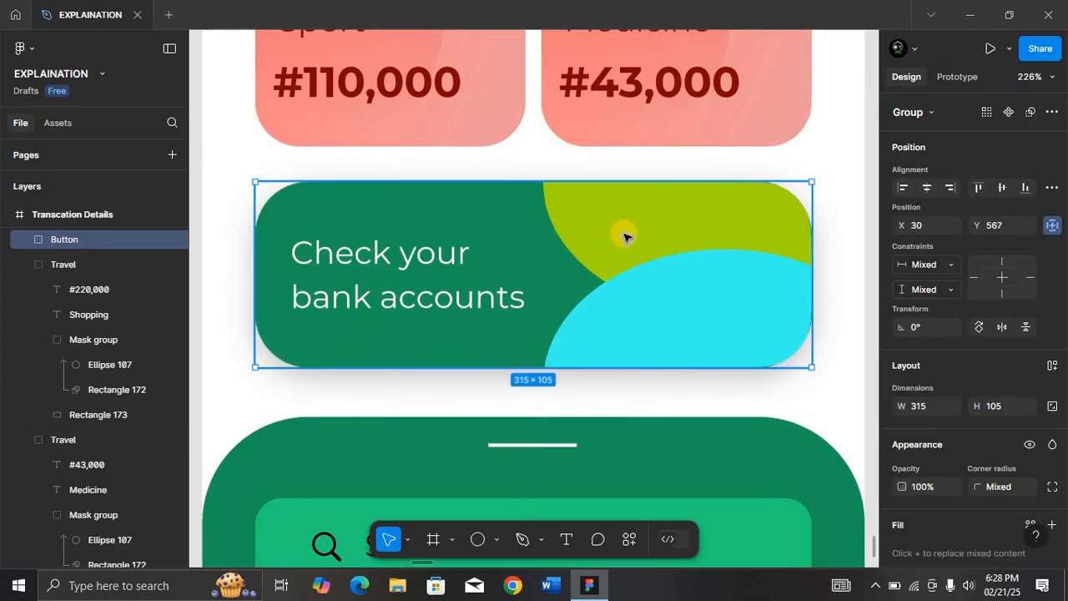
key(ctrl)
ctrl+click(649, 241)
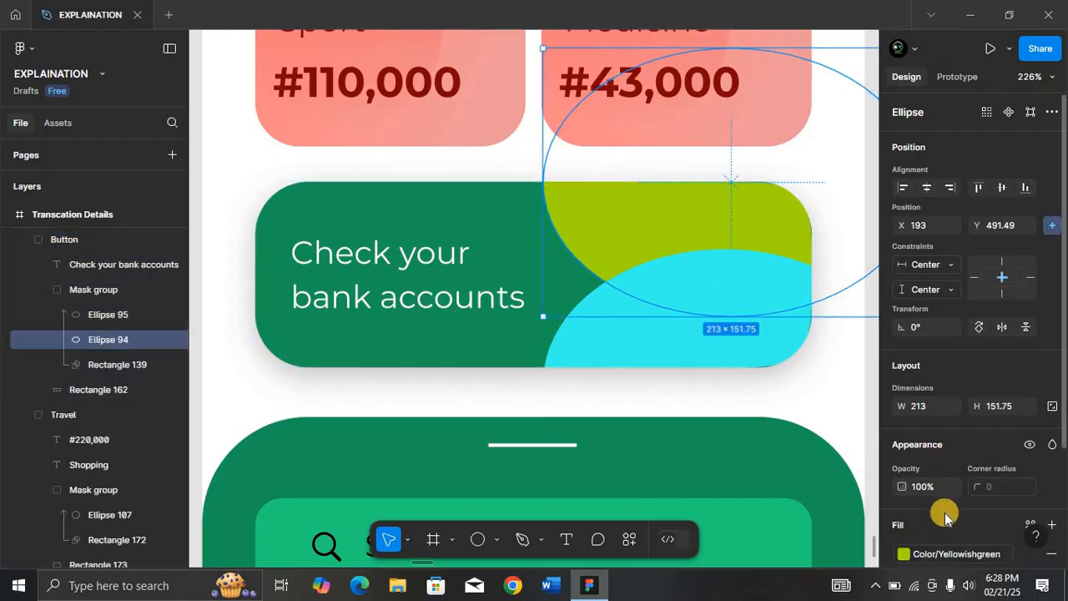
Detach the yellow-green circle's fill style and set its fill opacity to 50%.
scroll(938, 510, down, 1)
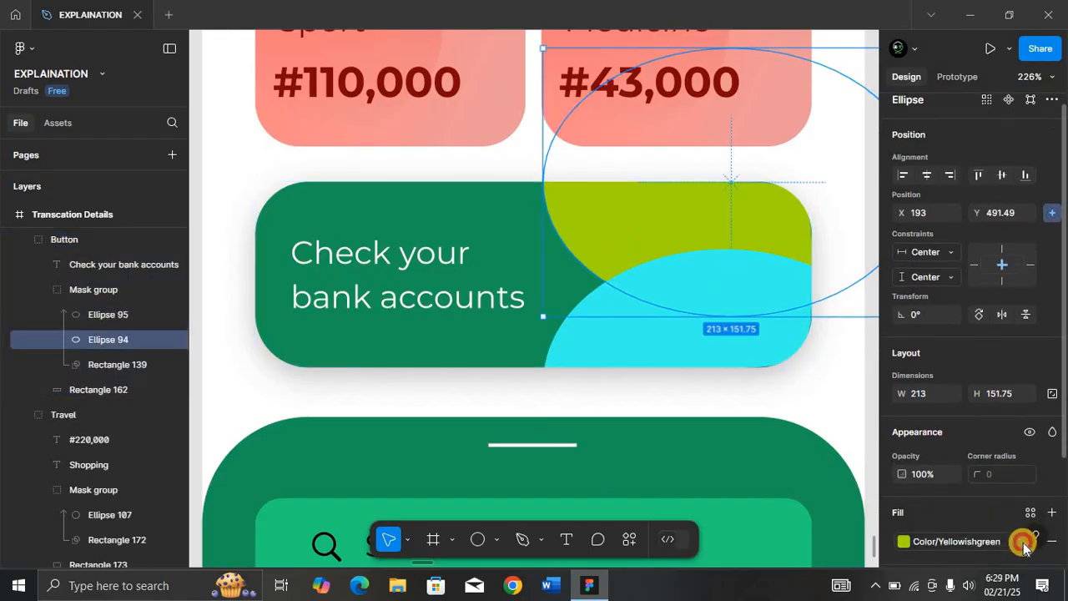
click(1019, 540)
click(993, 541)
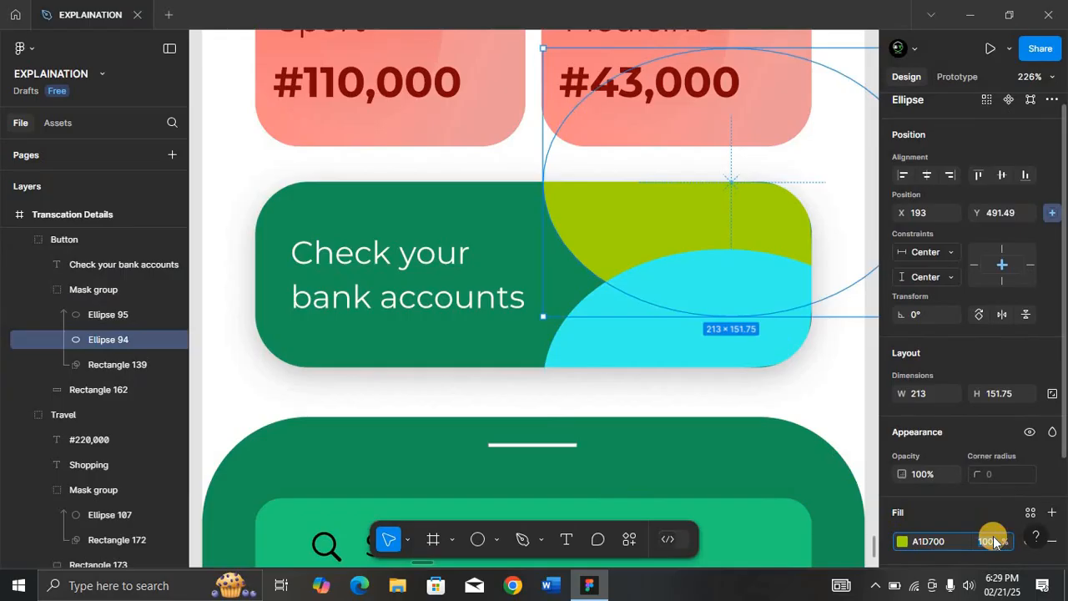
text(50)
key(Return)
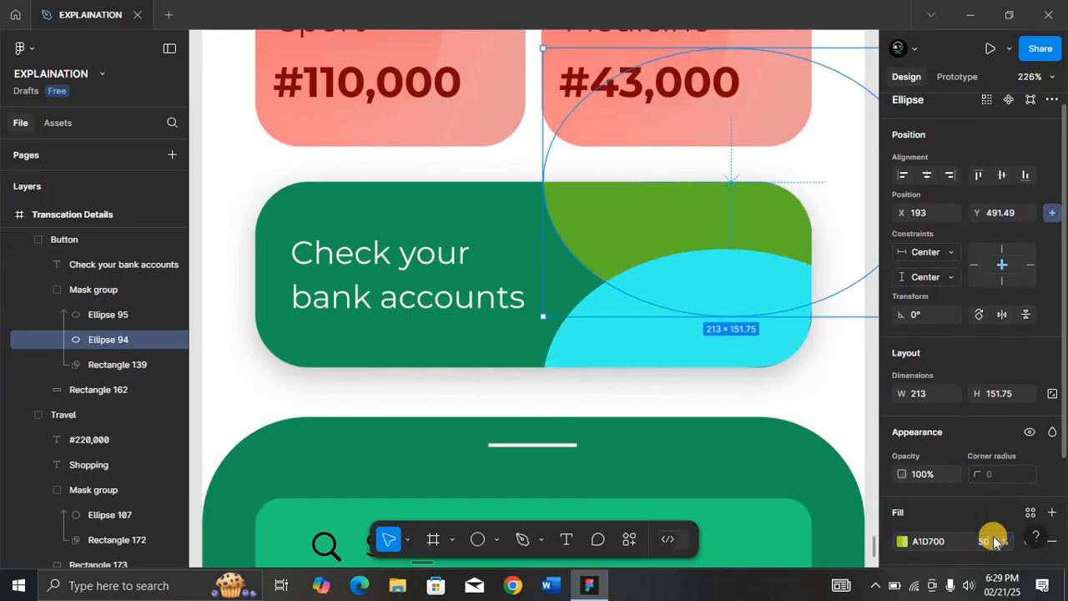
Detach the cyan circle's fill style and set its fill opacity to 50%.
click(698, 359)
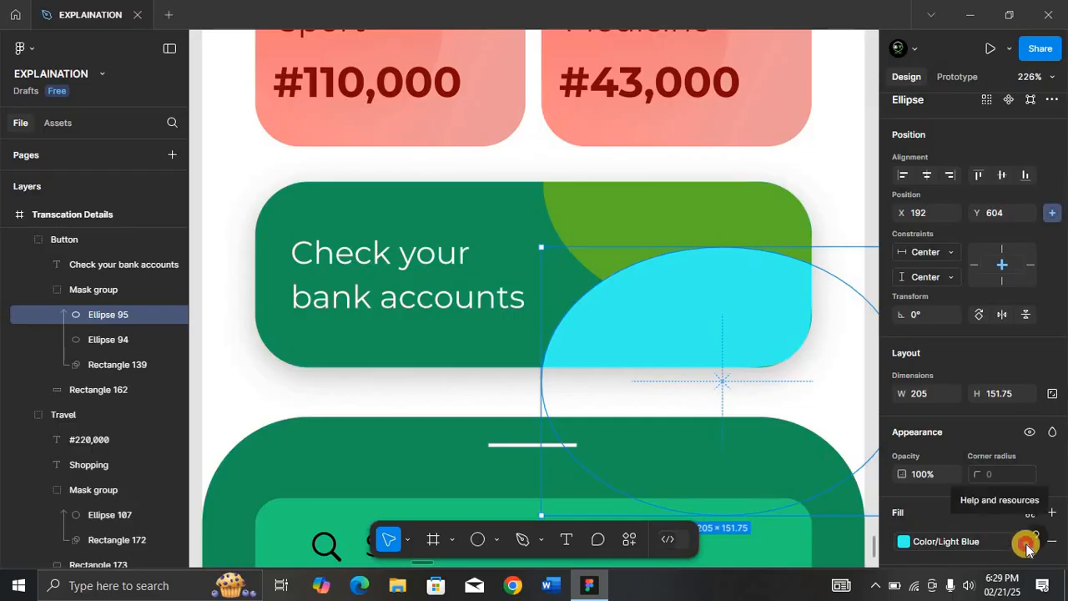
click(1023, 547)
click(986, 540)
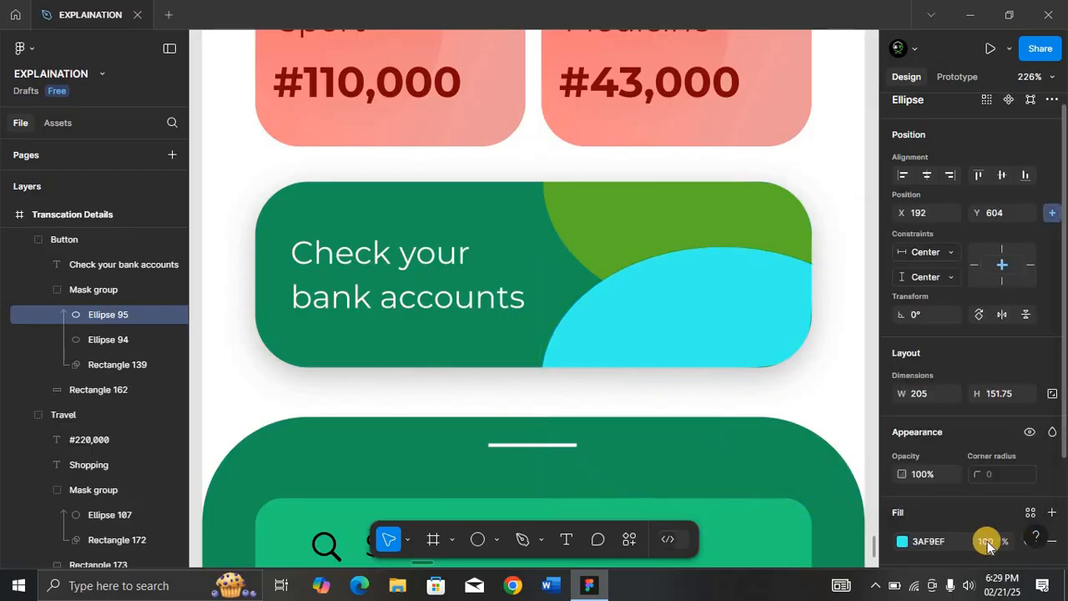
click(986, 540)
text(50)
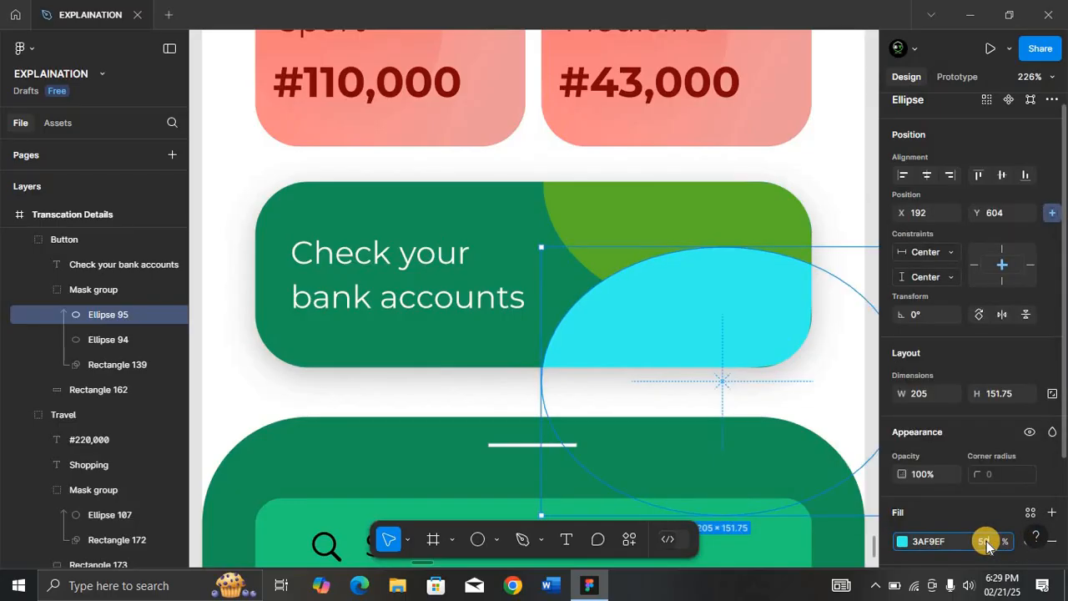
key(Return)
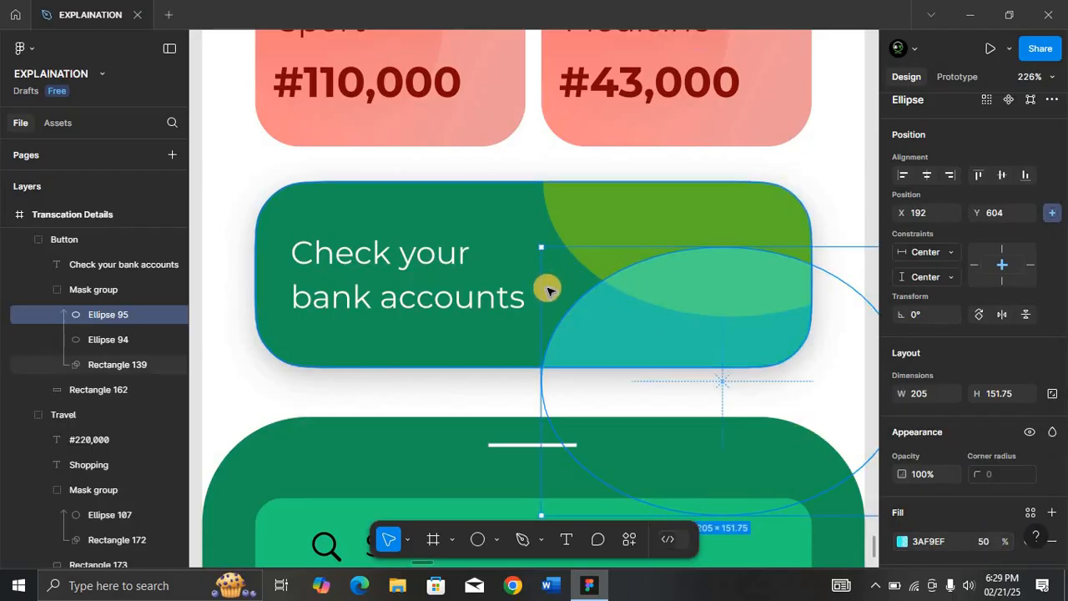
Replace the green card's text with 'Credit Card repayment', check its spacing, and zoom out.
click(445, 264)
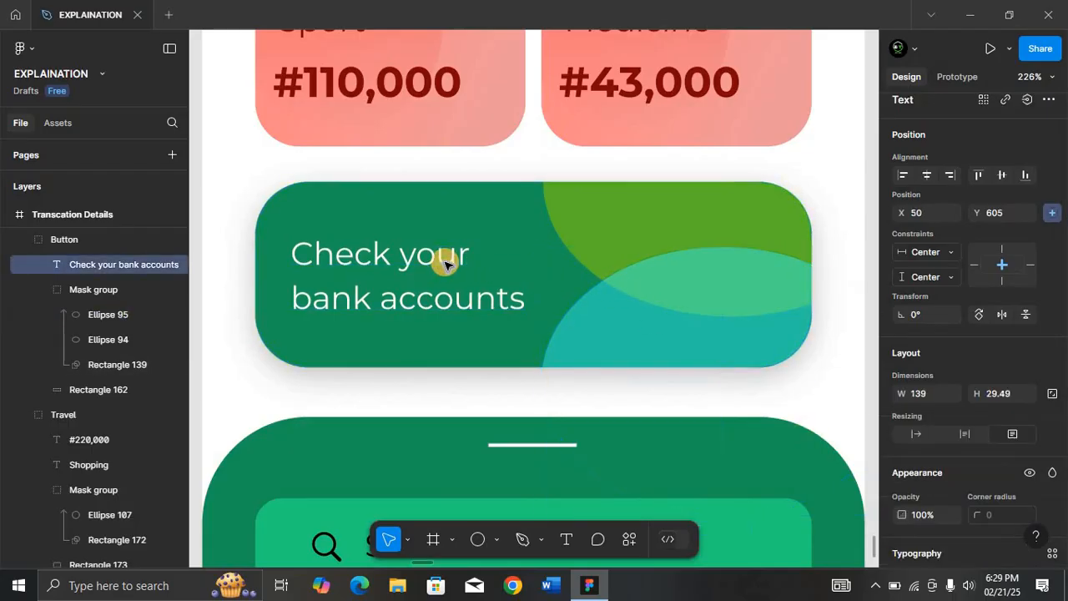
double_click(442, 261)
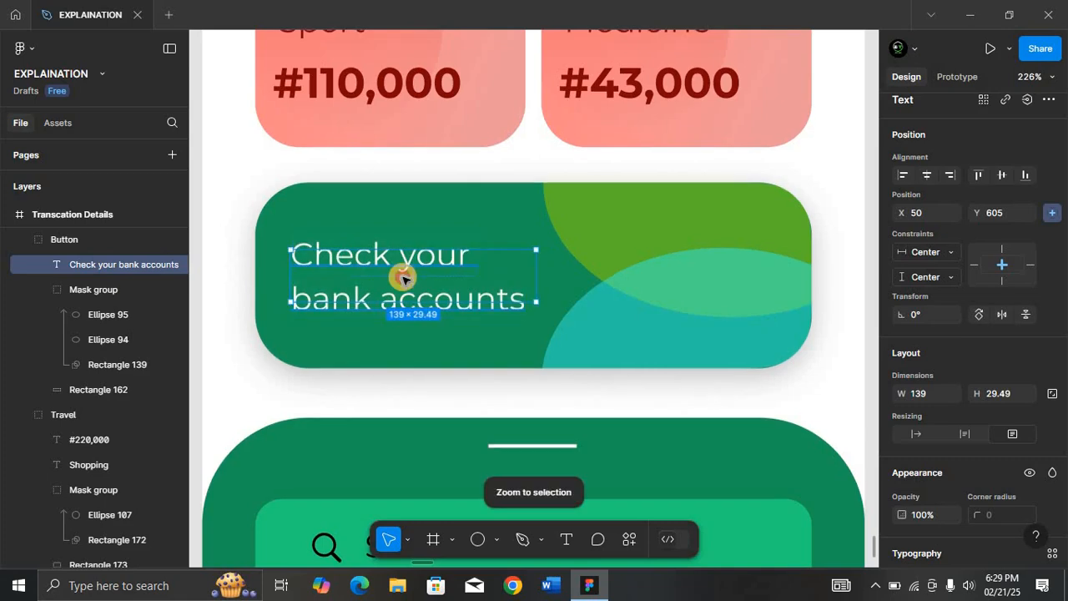
double_click(404, 277)
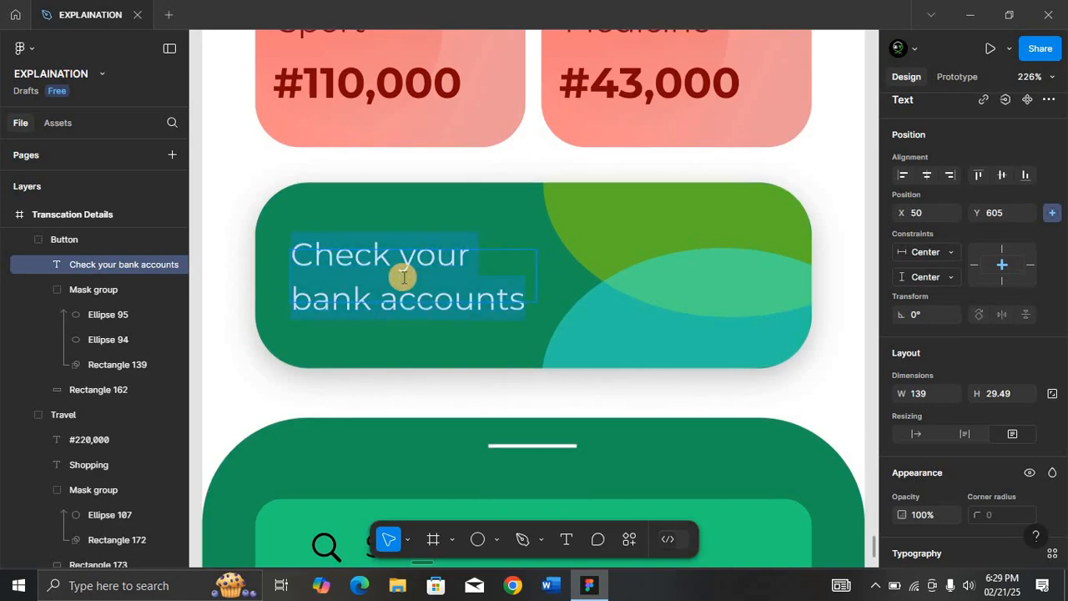
text(Cre)
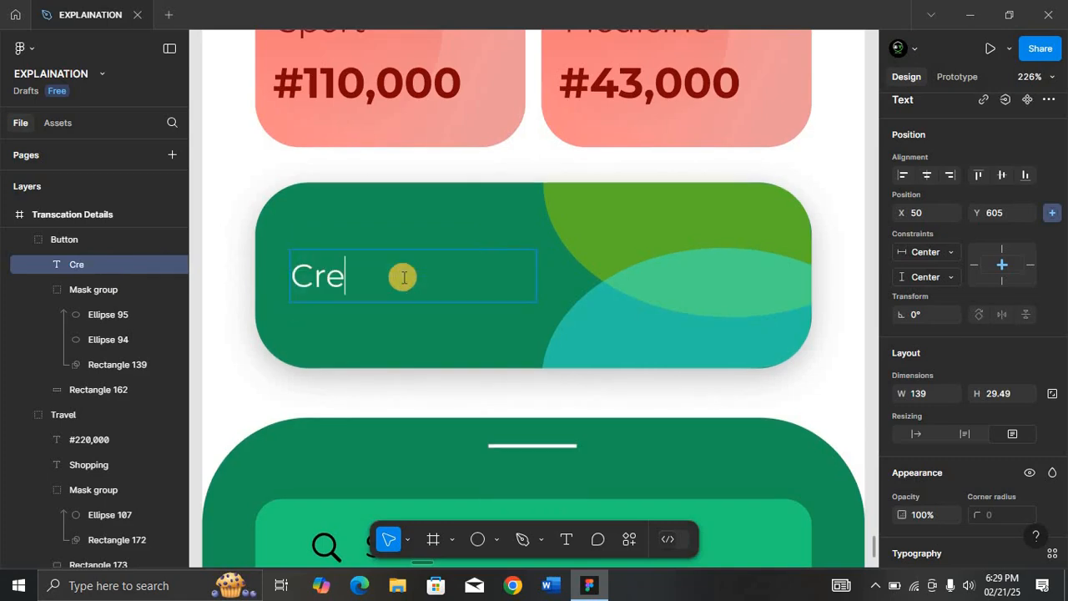
text(dit Card repayment)
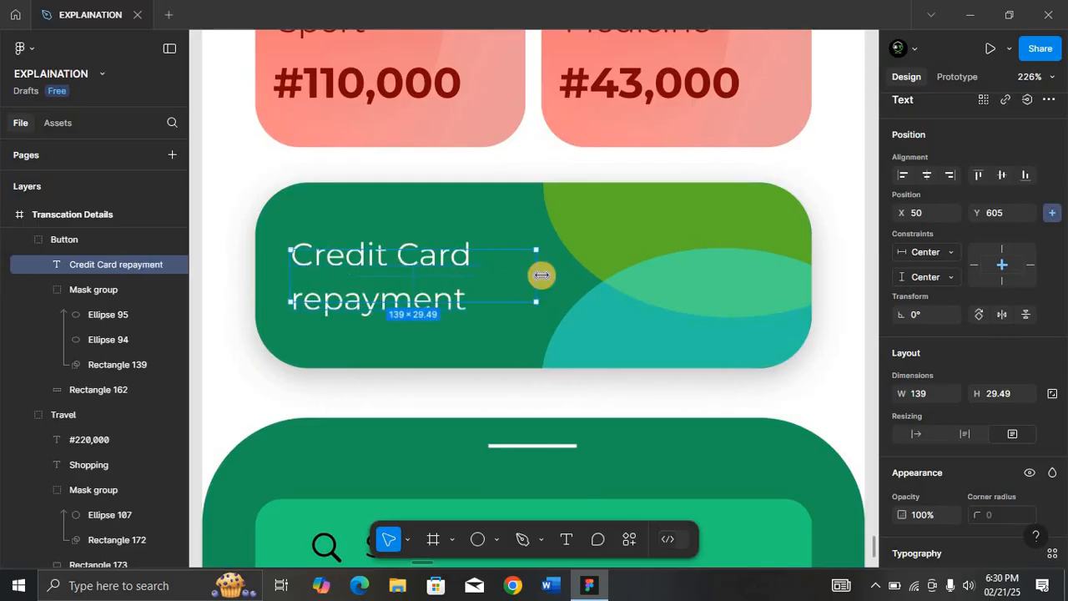
key(Escape)
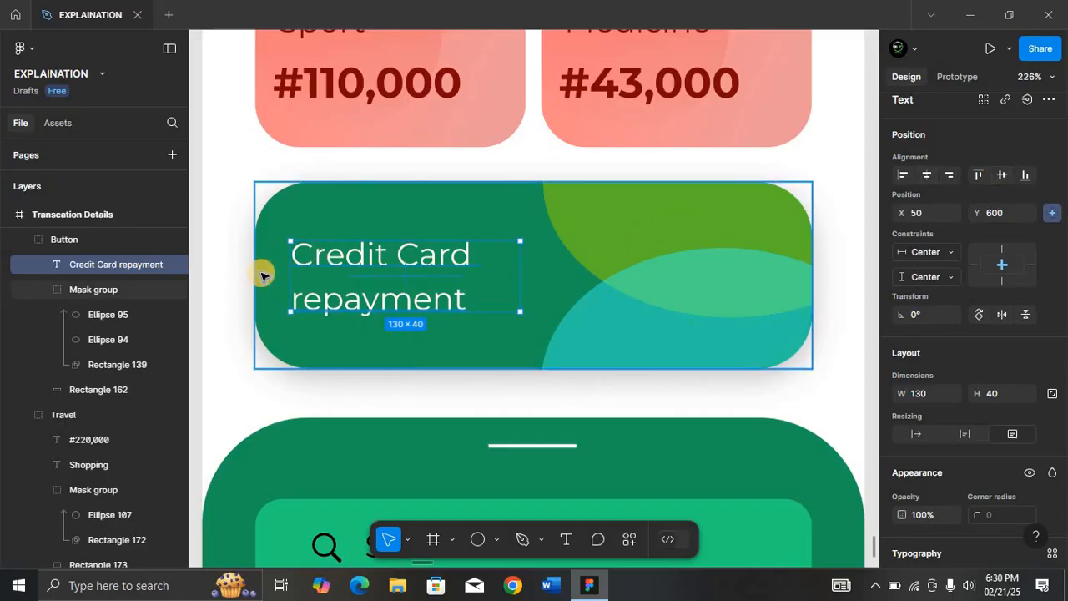
key(alt)
key(ctrl+minus)
key(ctrl+minus)
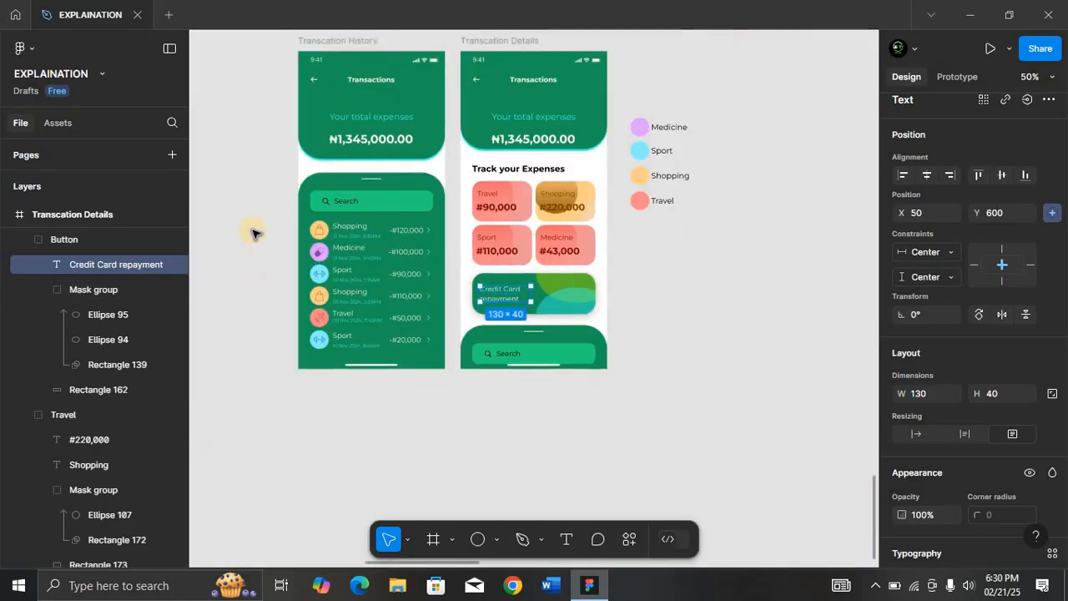
click(515, 241)
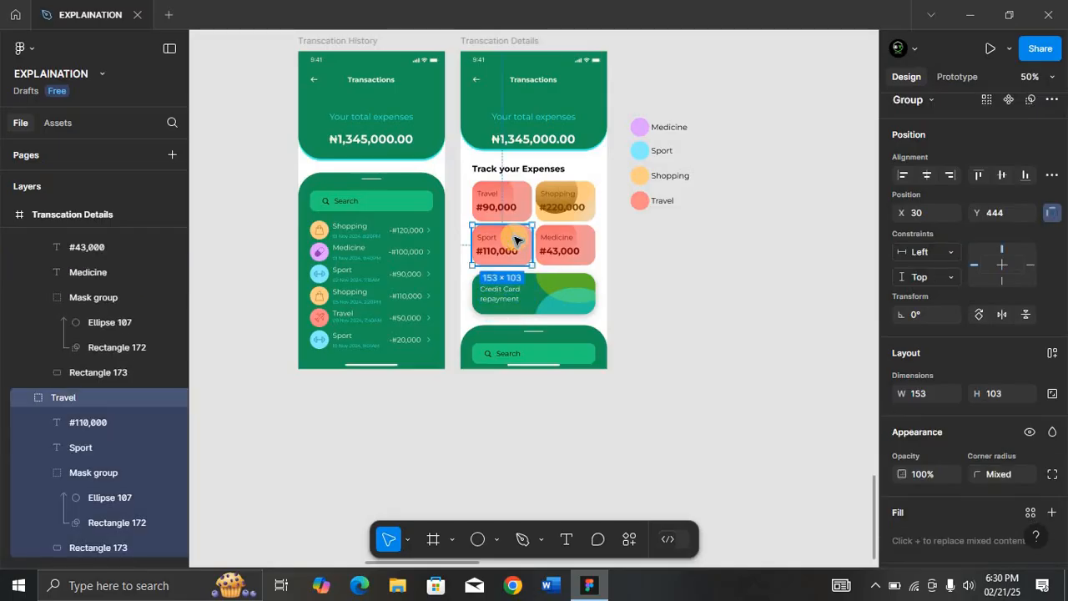
click(554, 242)
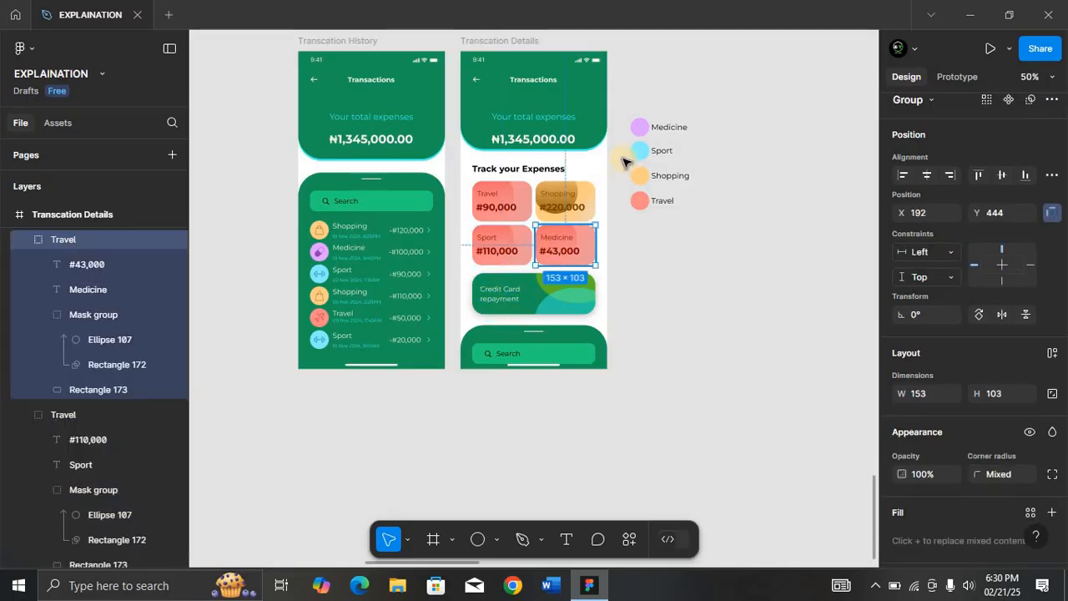